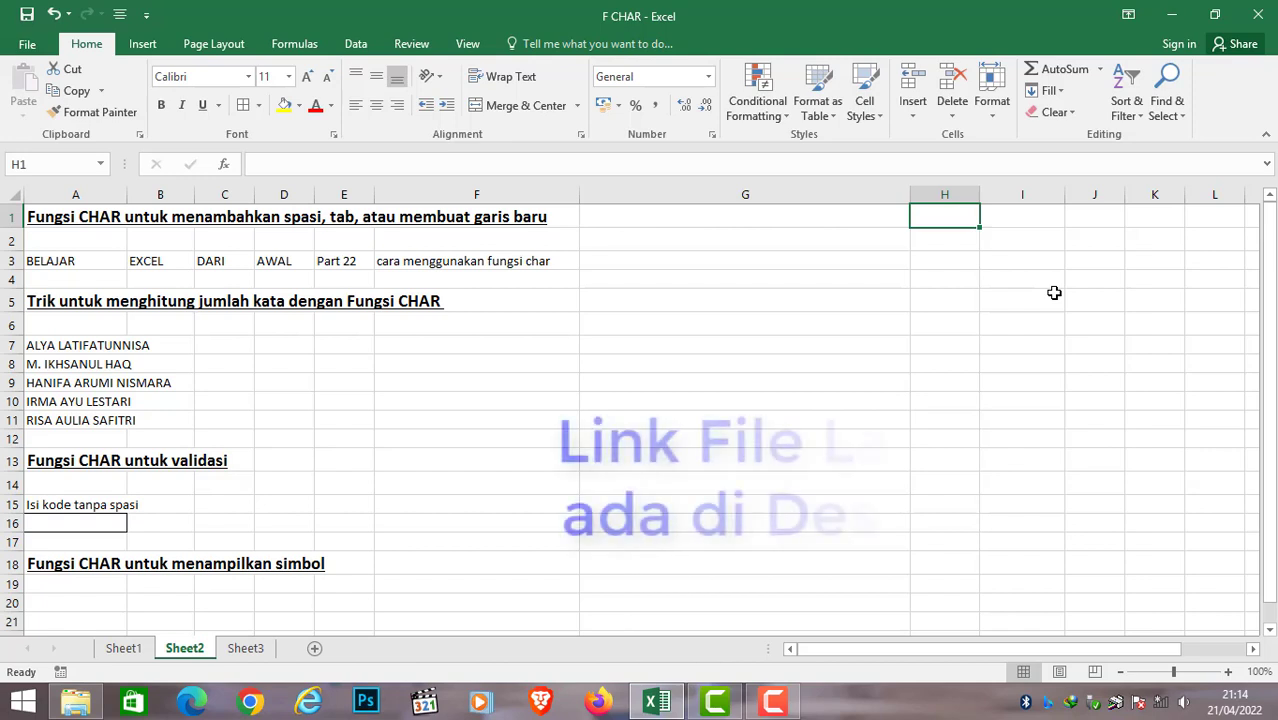
Enter 1 and 2 in H1 and H2 and extend the number series down to 10 in H10.
text(1)
key(Return)
text(2)
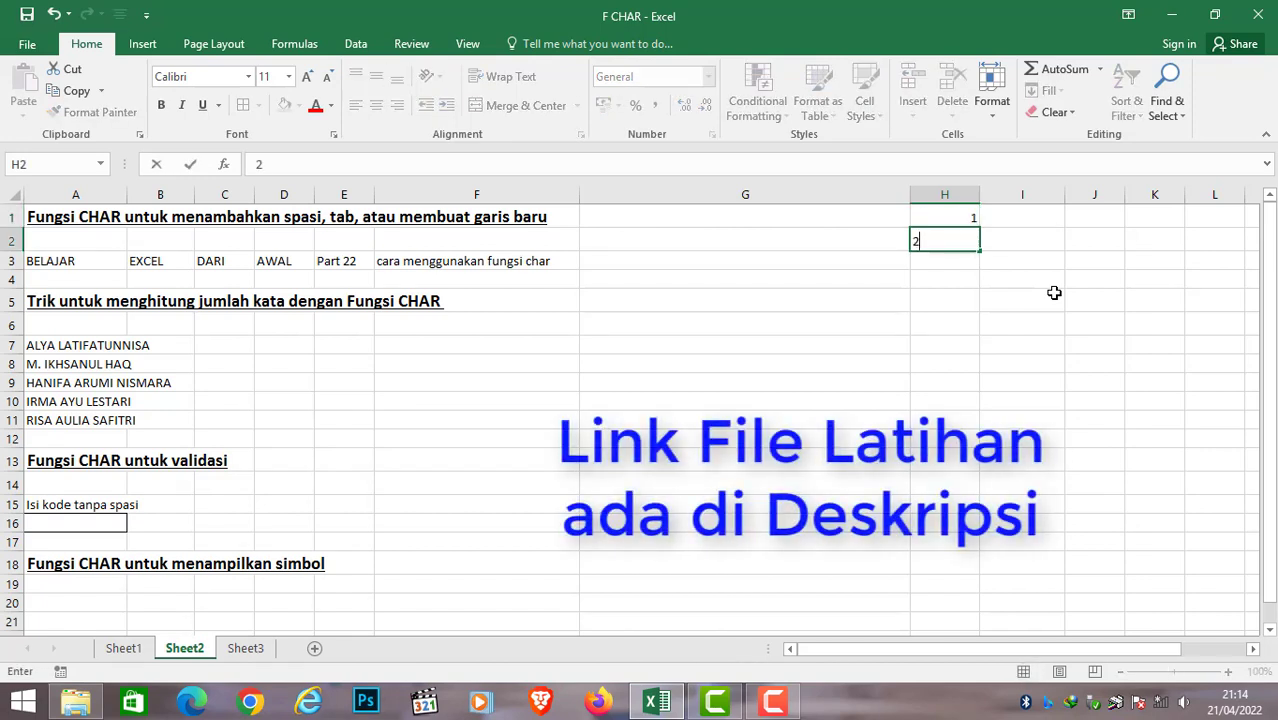
key(Right)
key(Left)
key(Up)
key(shift+Down)
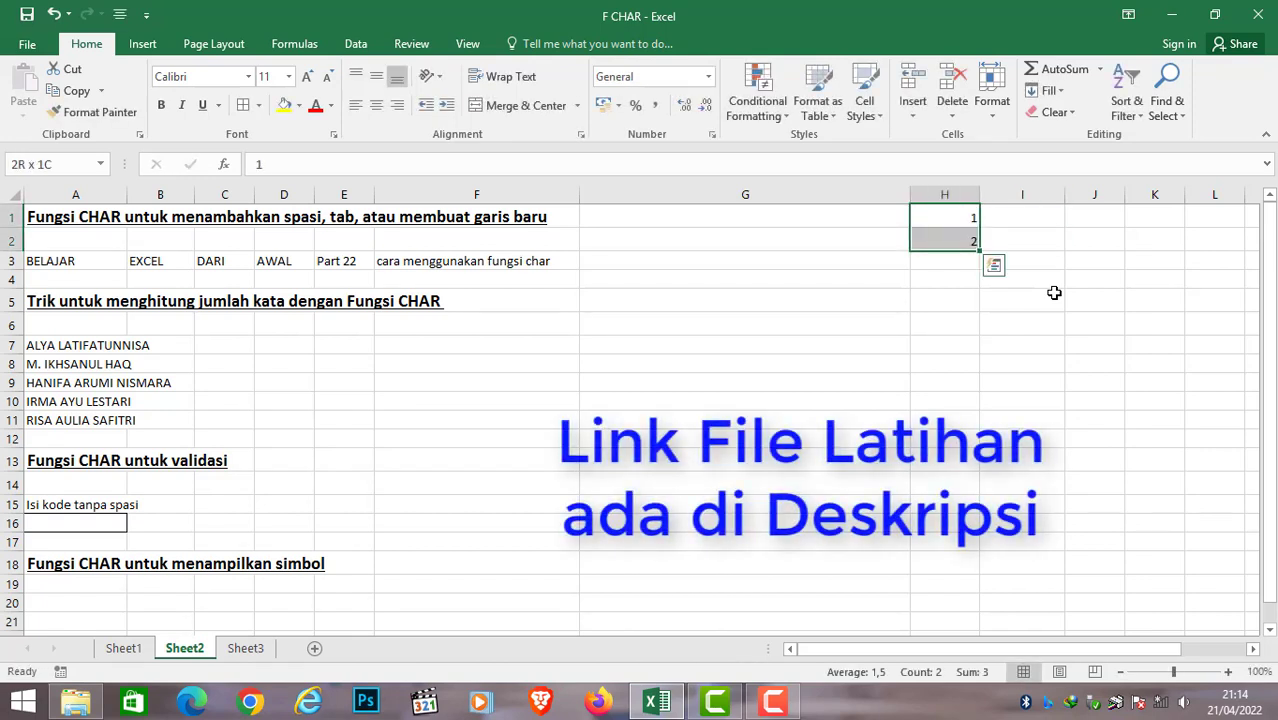
drag(979, 251, 984, 403)
Enter =CHAR(H1) in I1 and copy the formula down to I10.
click(1018, 216)
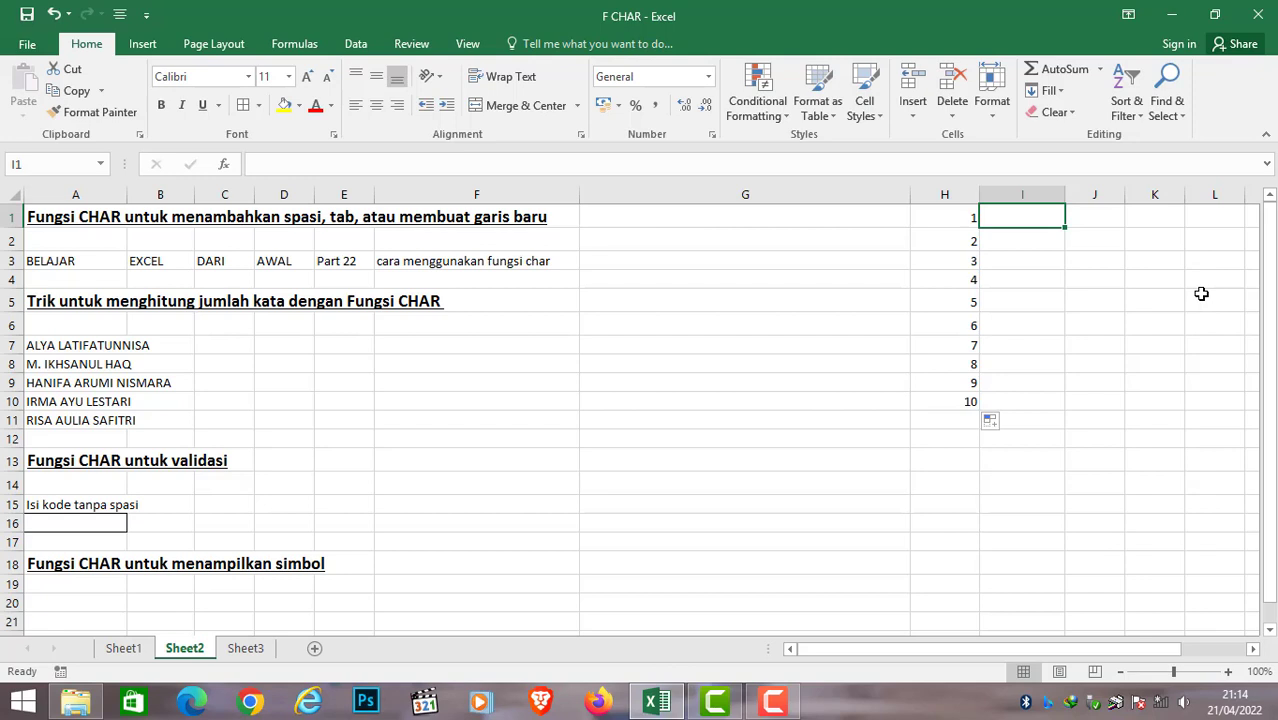
text(=char()
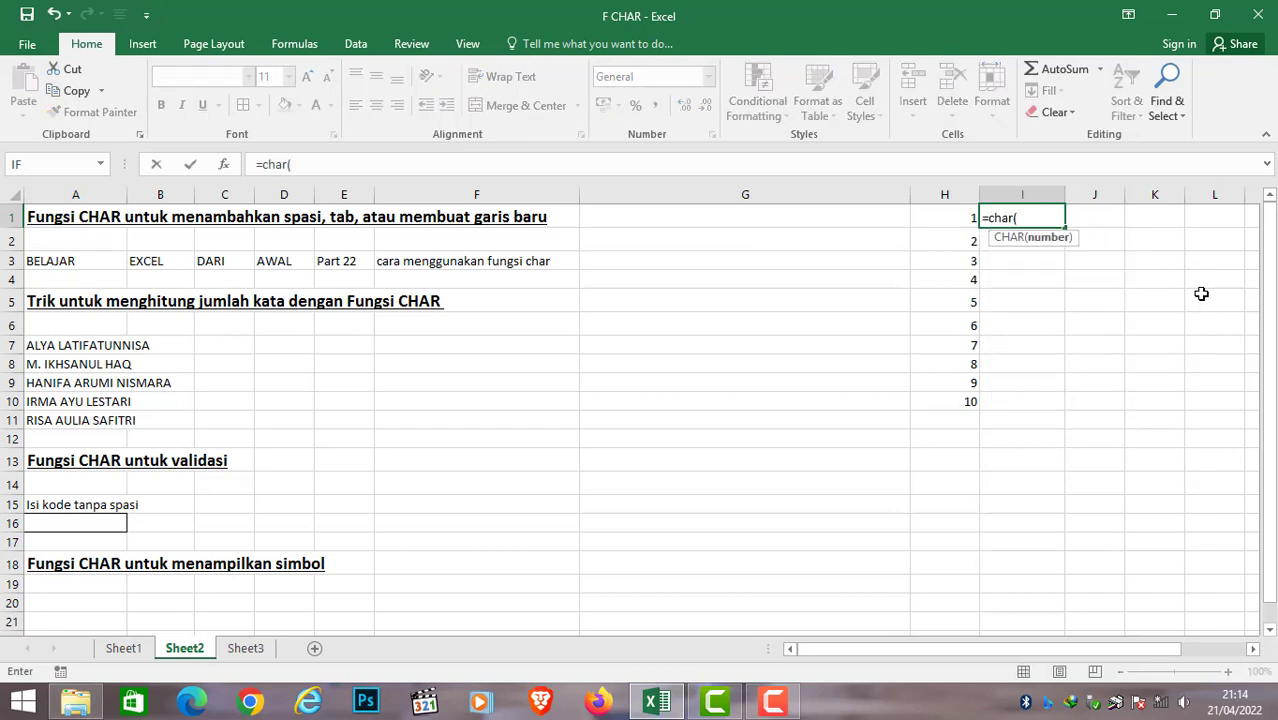
key(Left)
key(Return)
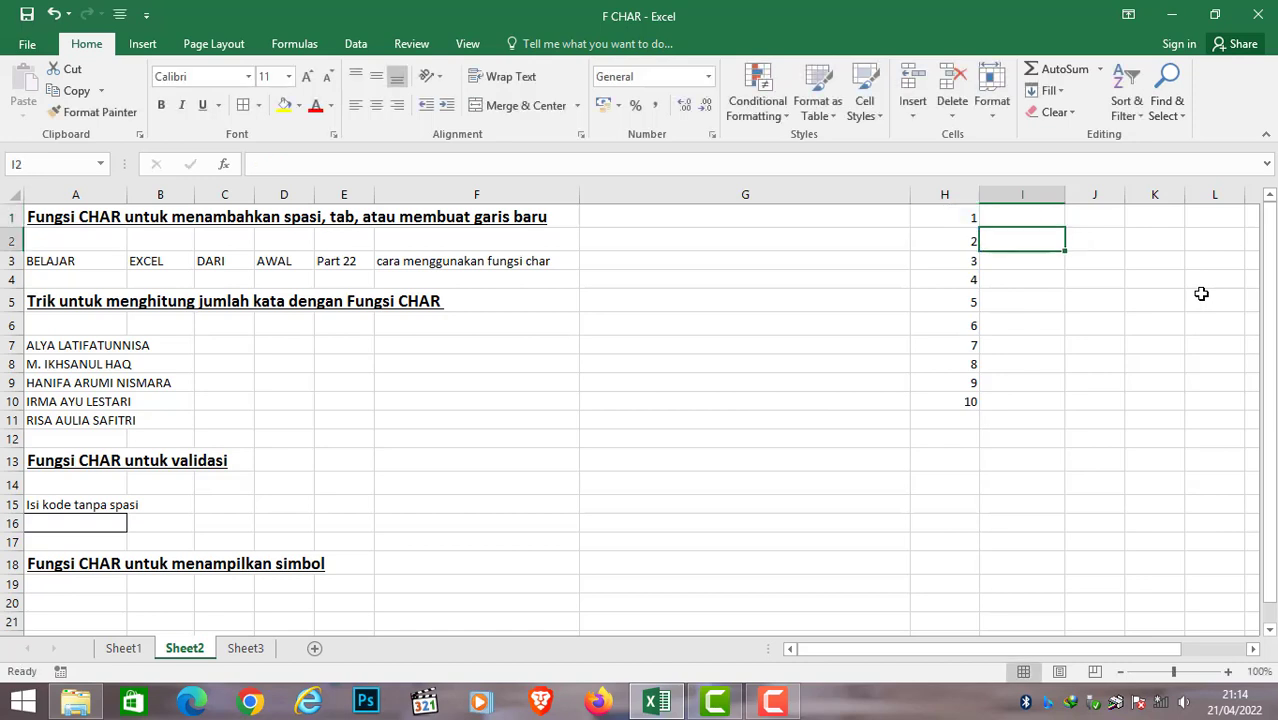
click(1060, 218)
drag(1065, 228, 1058, 403)
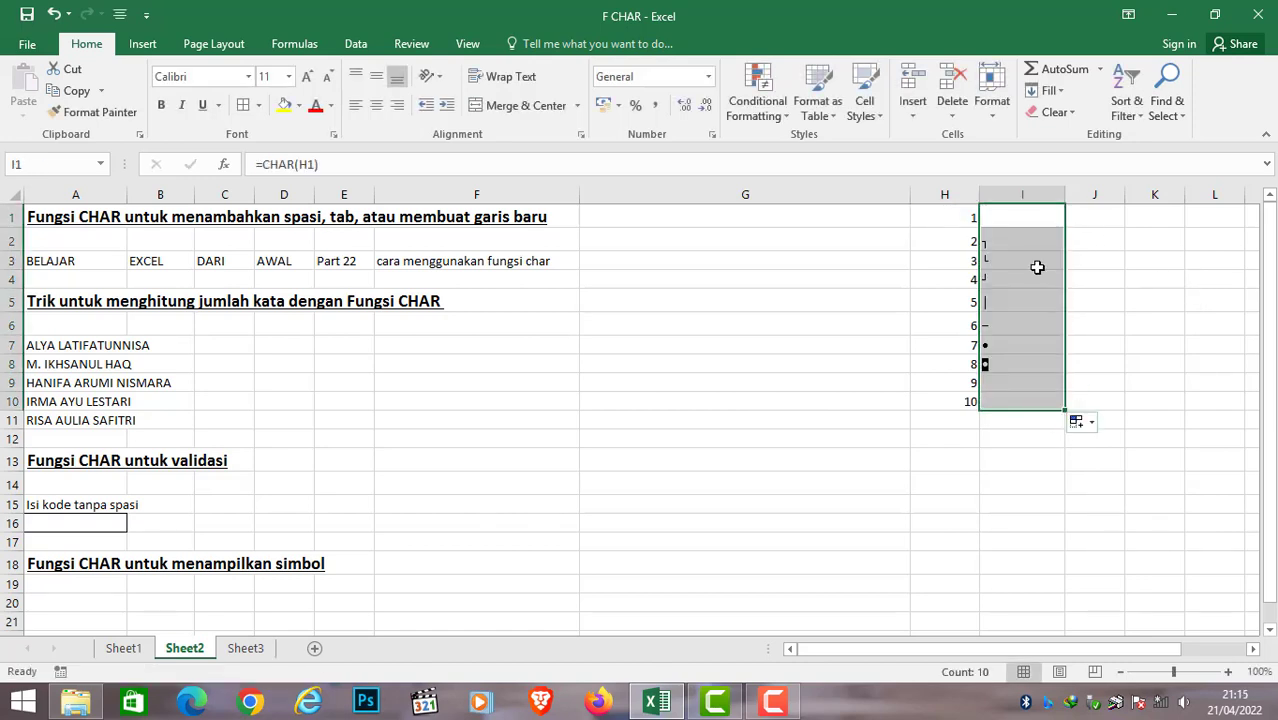
Examine the CHAR results in column I for codes 1, 10 and 9.
click(1013, 222)
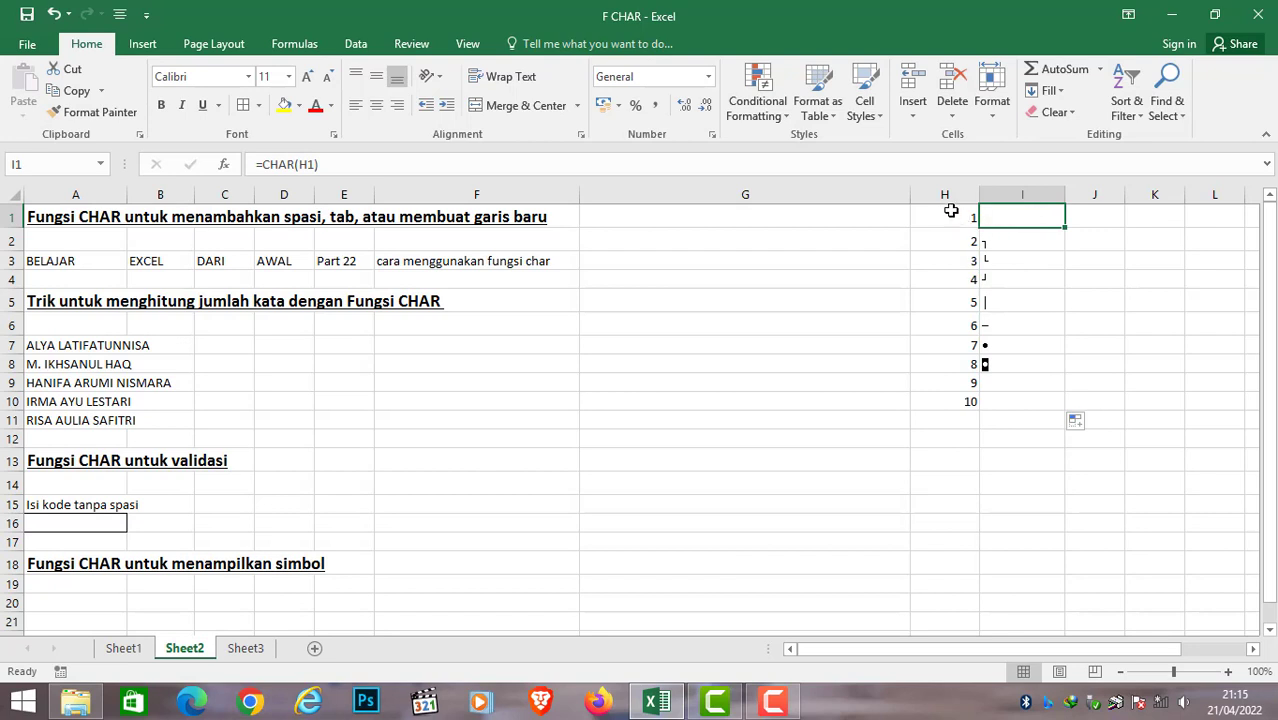
click(955, 216)
click(1000, 217)
click(995, 408)
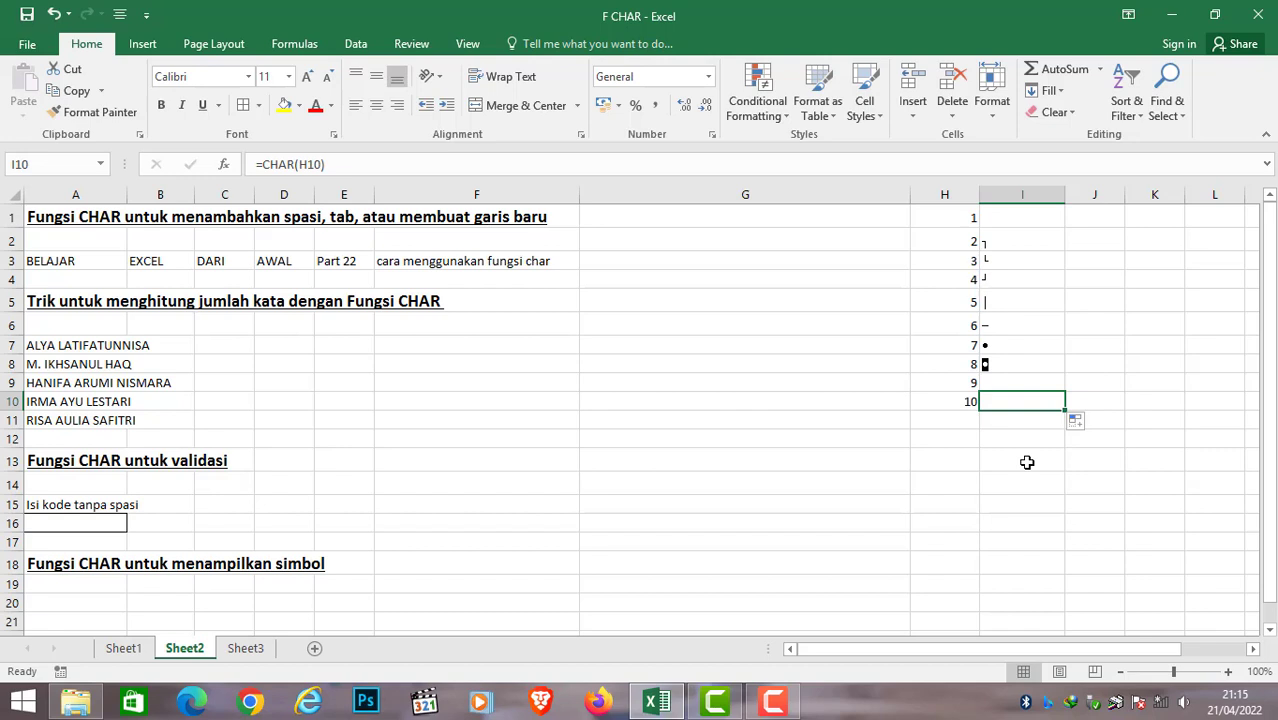
click(1012, 378)
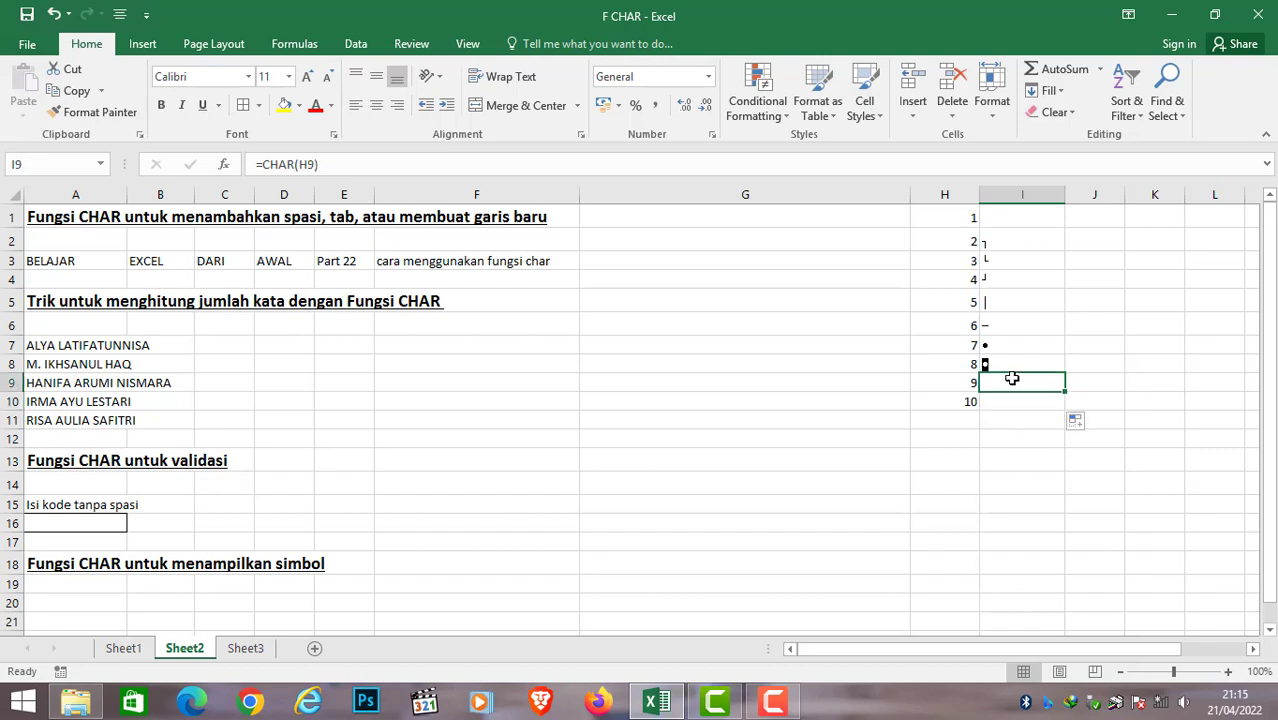
Examine the character code table on Sheet3, including codes 10, 20 and 32, and return to Sheet2.
click(248, 650)
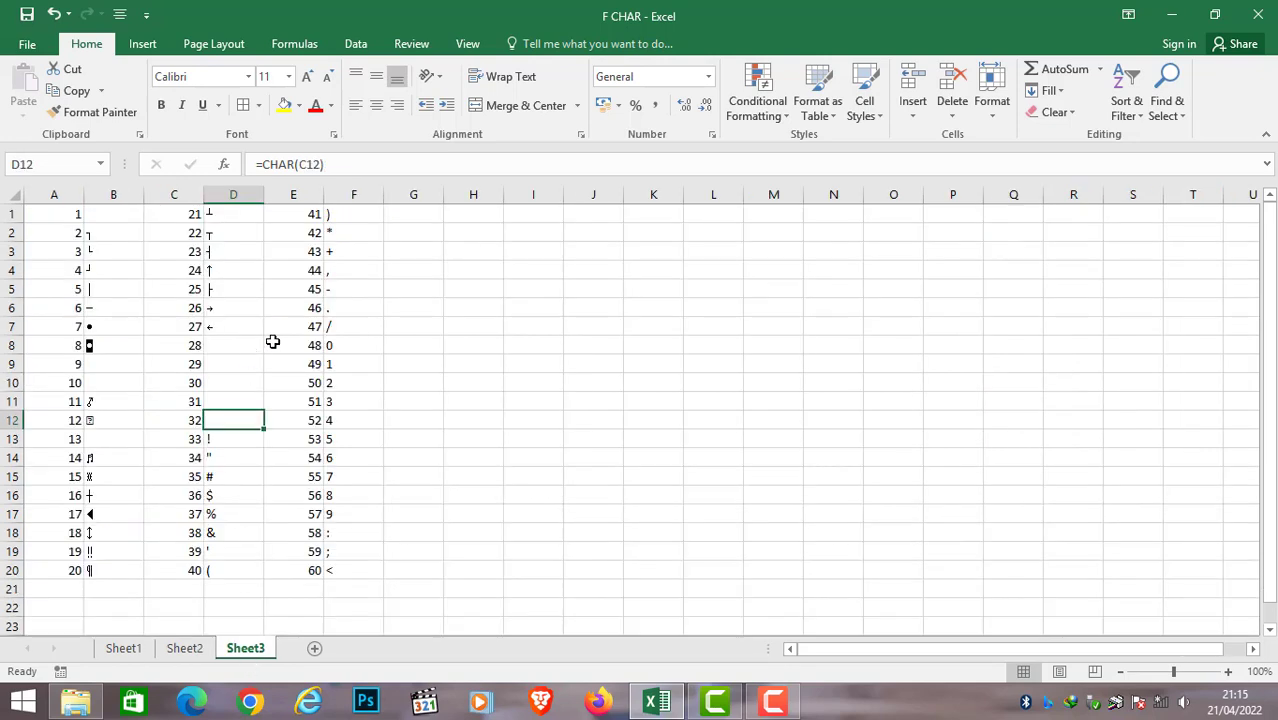
click(332, 310)
click(65, 220)
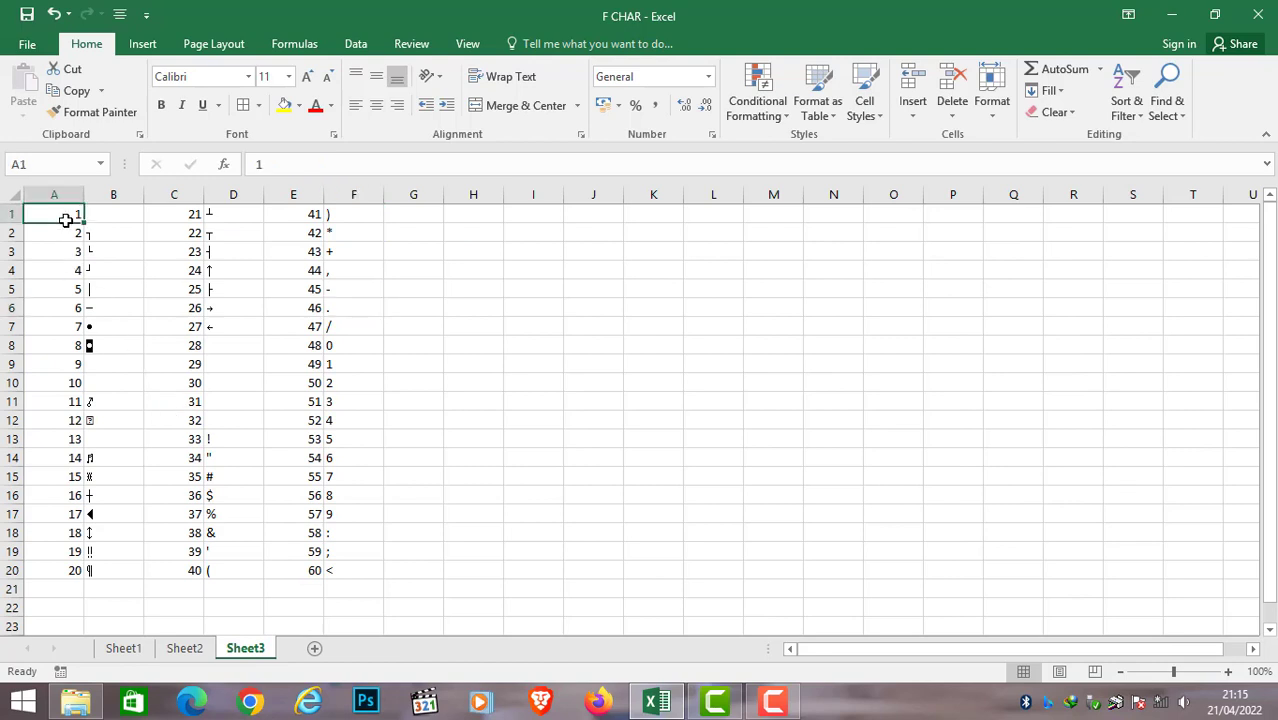
click(94, 385)
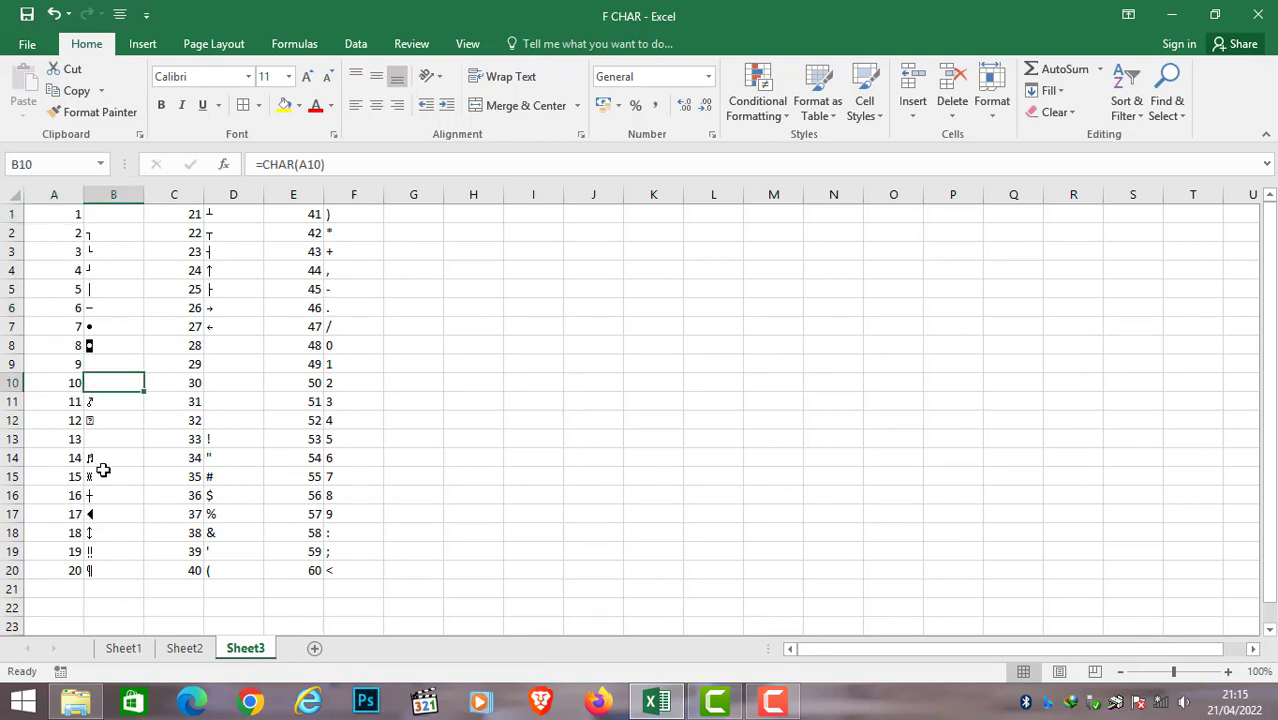
click(97, 514)
click(93, 570)
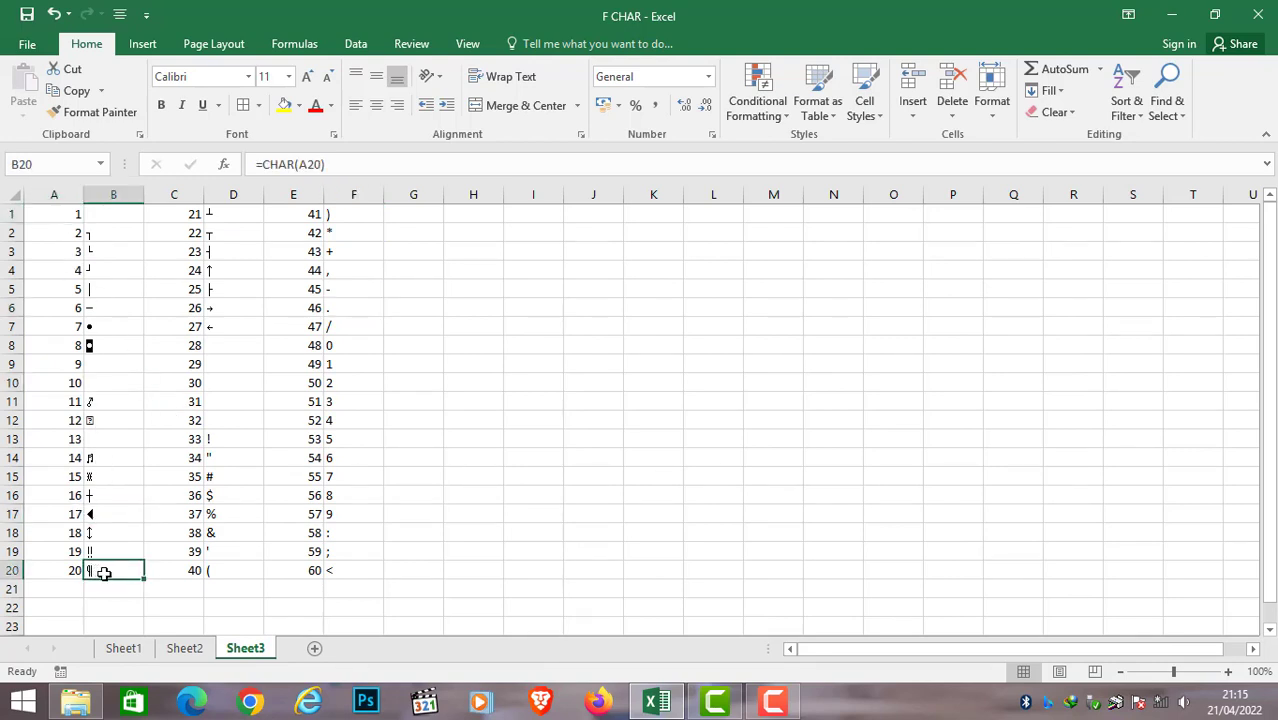
click(222, 422)
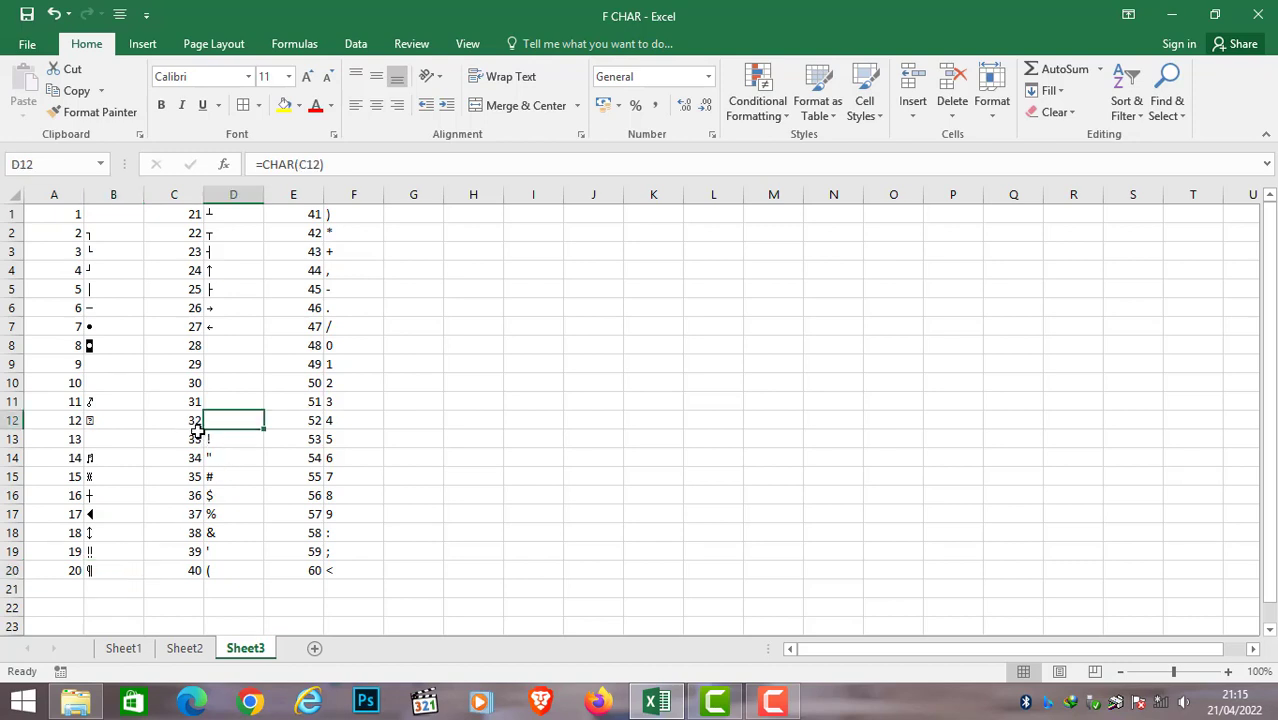
click(120, 652)
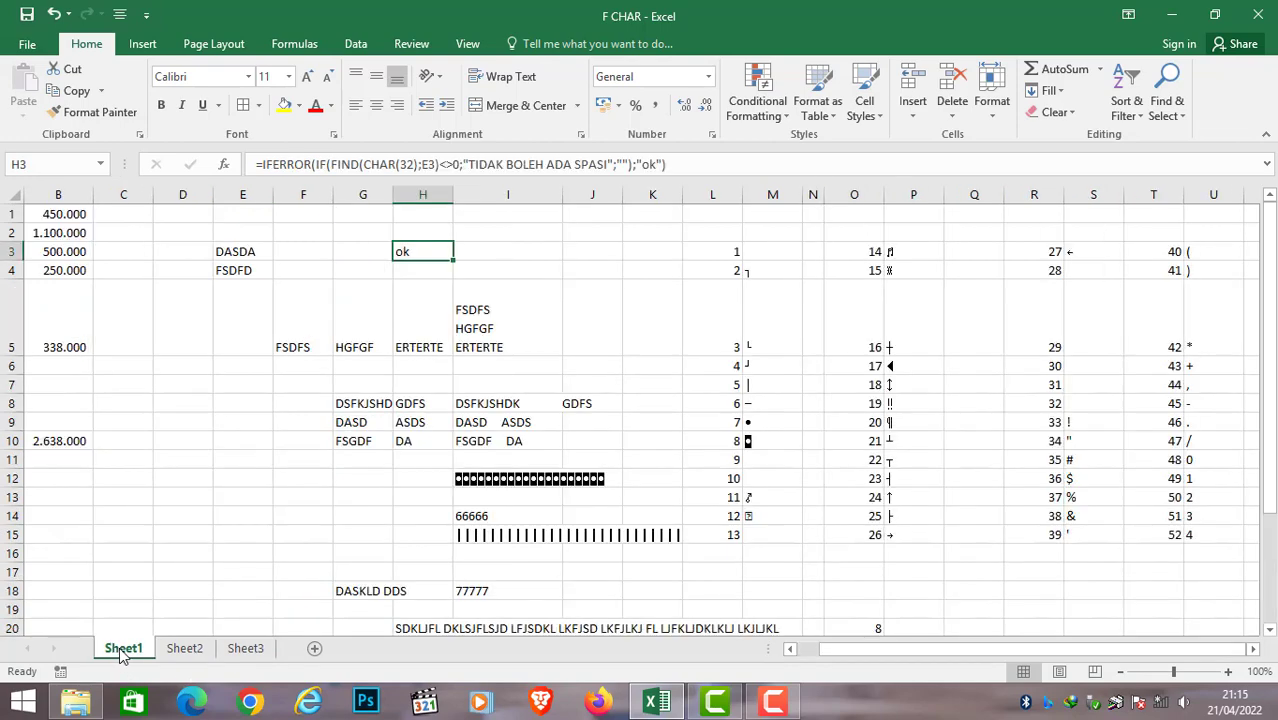
click(178, 652)
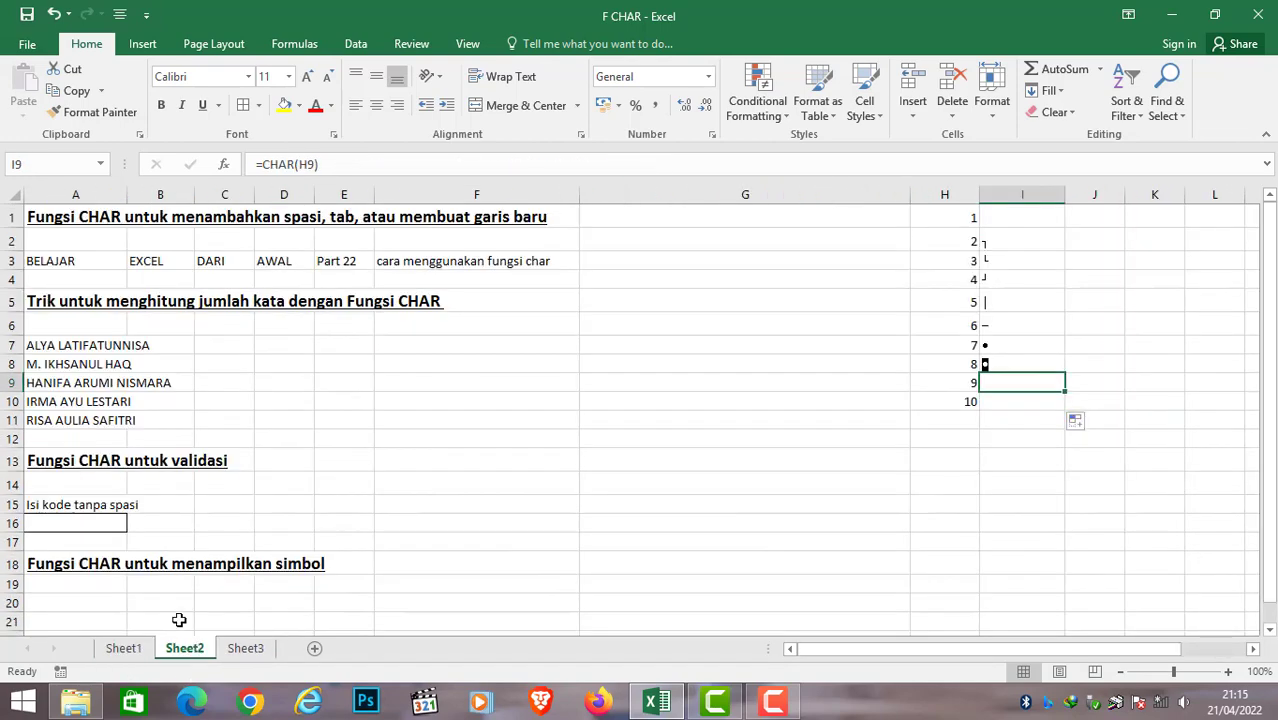
Start a text-joining formula in G3 with =concantenate(.
click(653, 236)
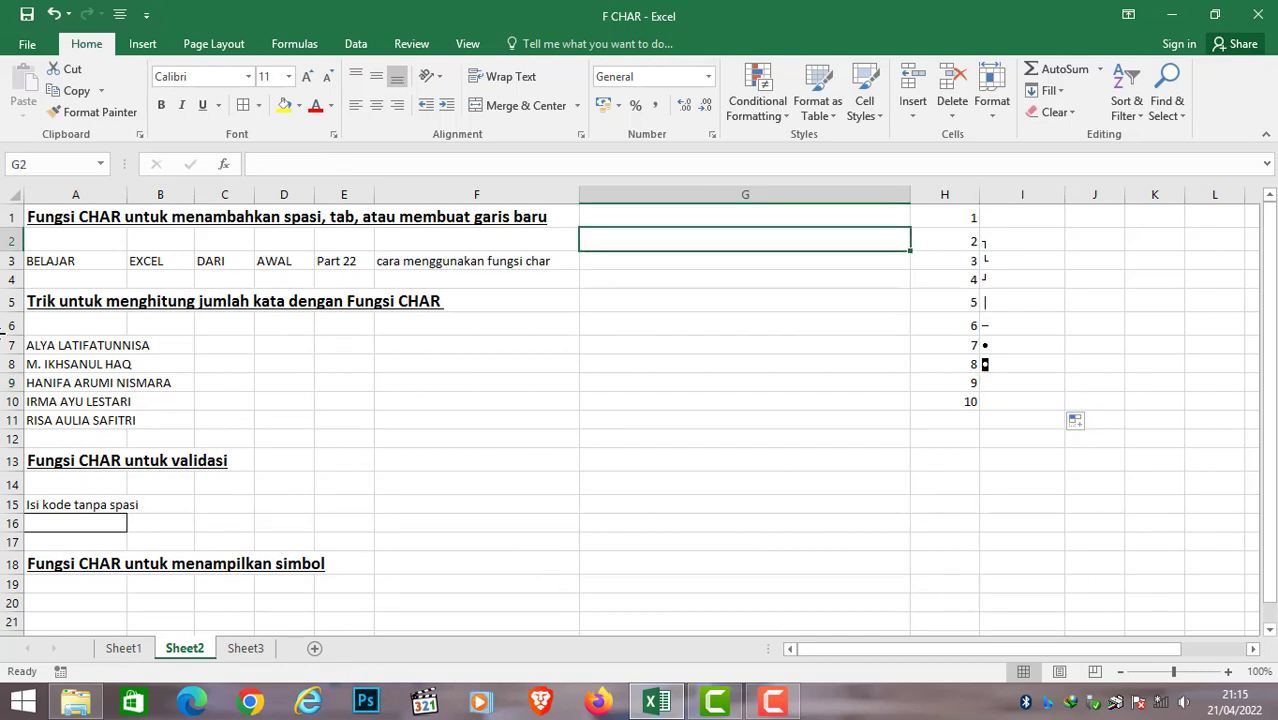
click(641, 217)
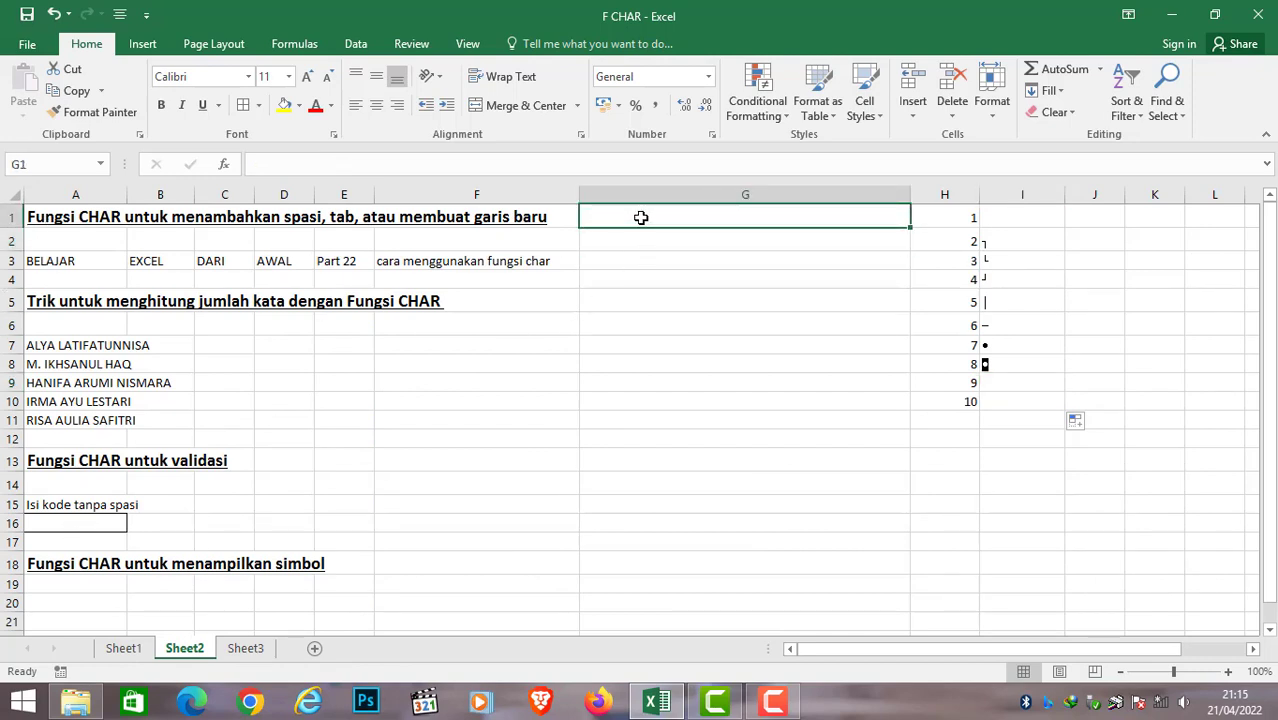
click(612, 256)
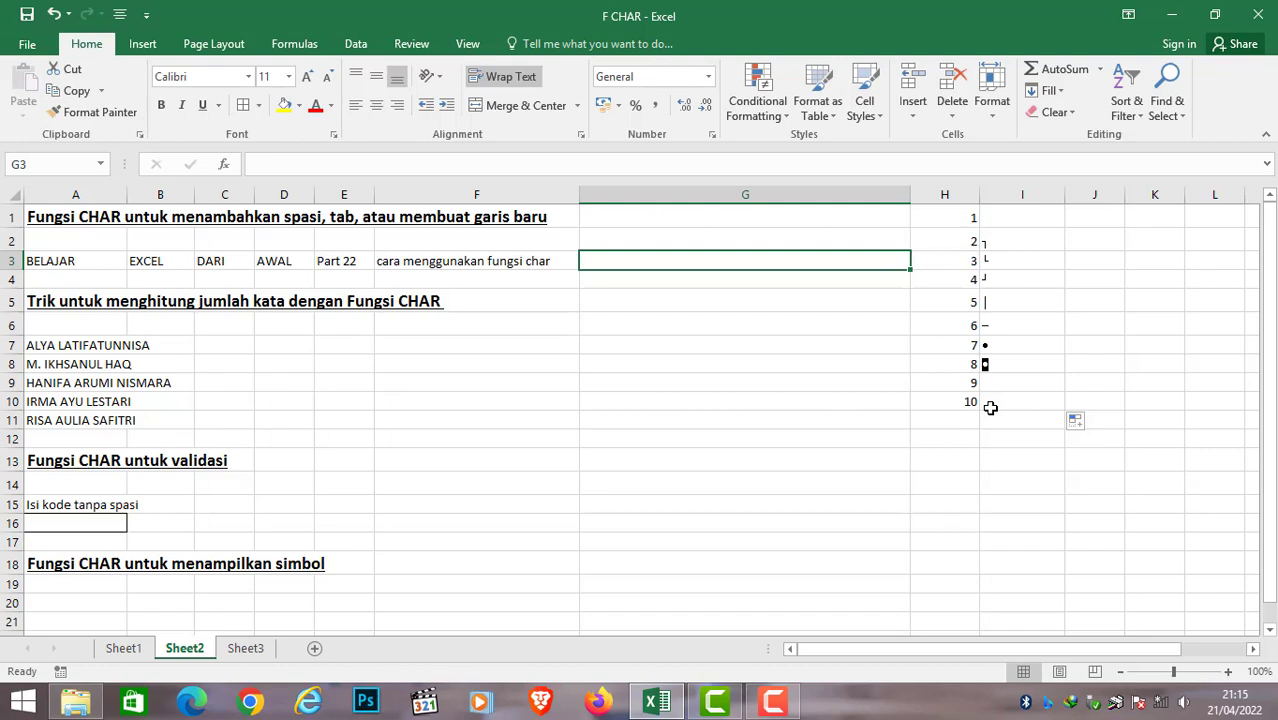
text(=)
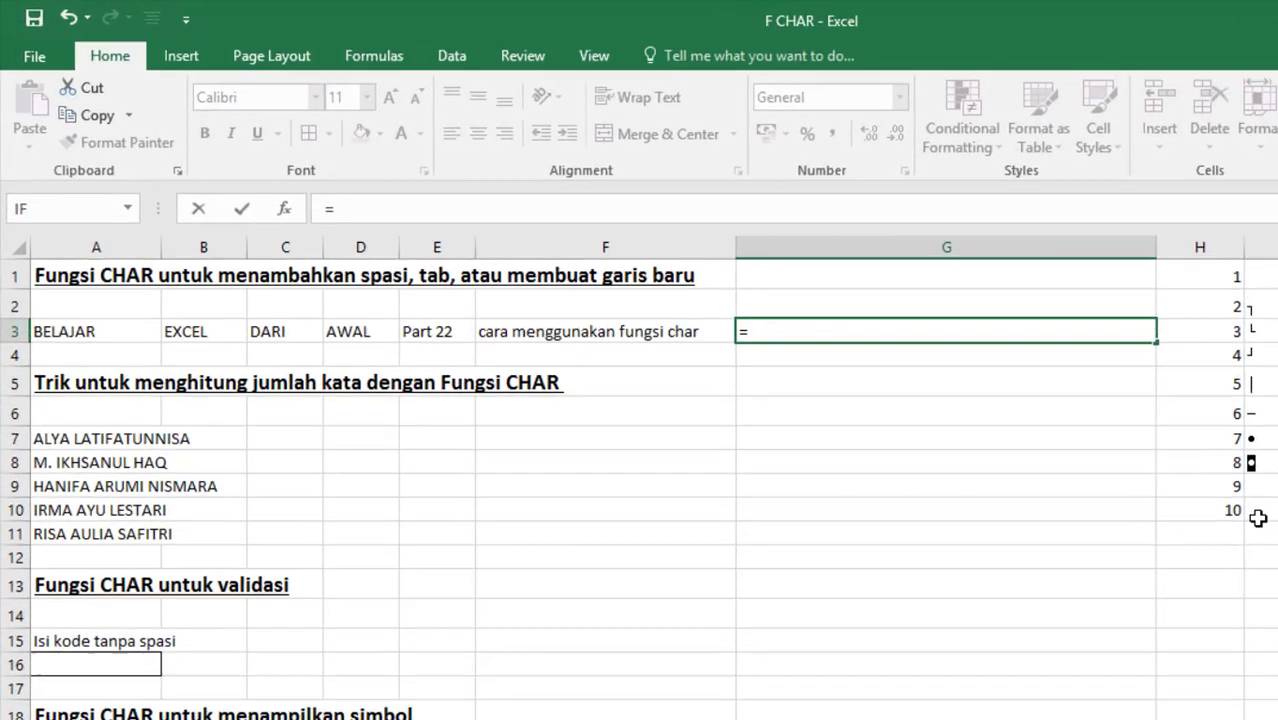
text(cona)
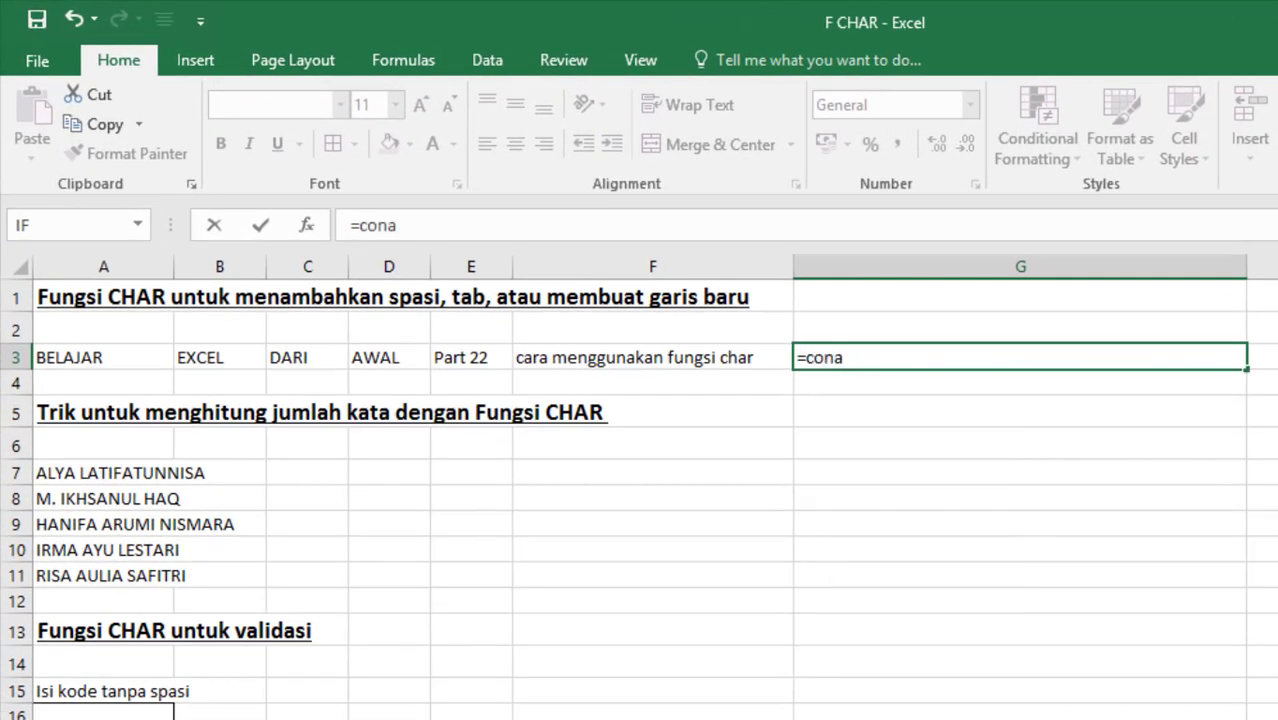
key(BackSpace)
text(cante)
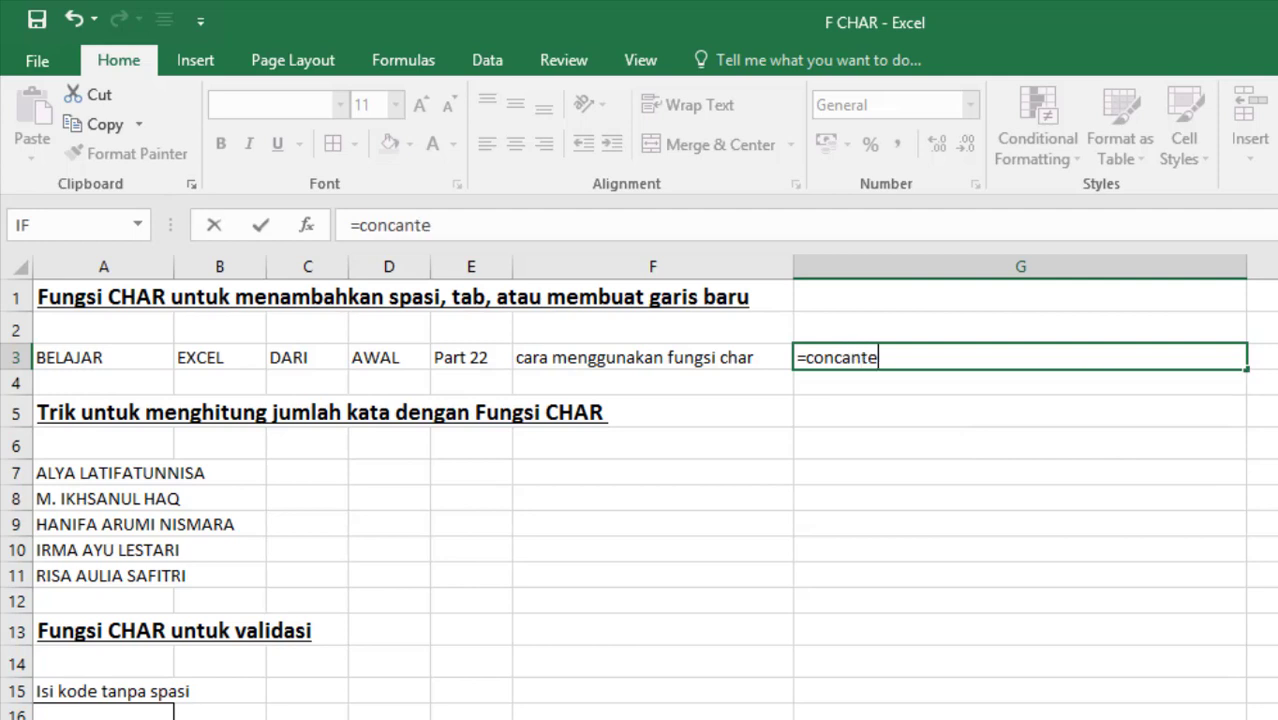
text(nate()
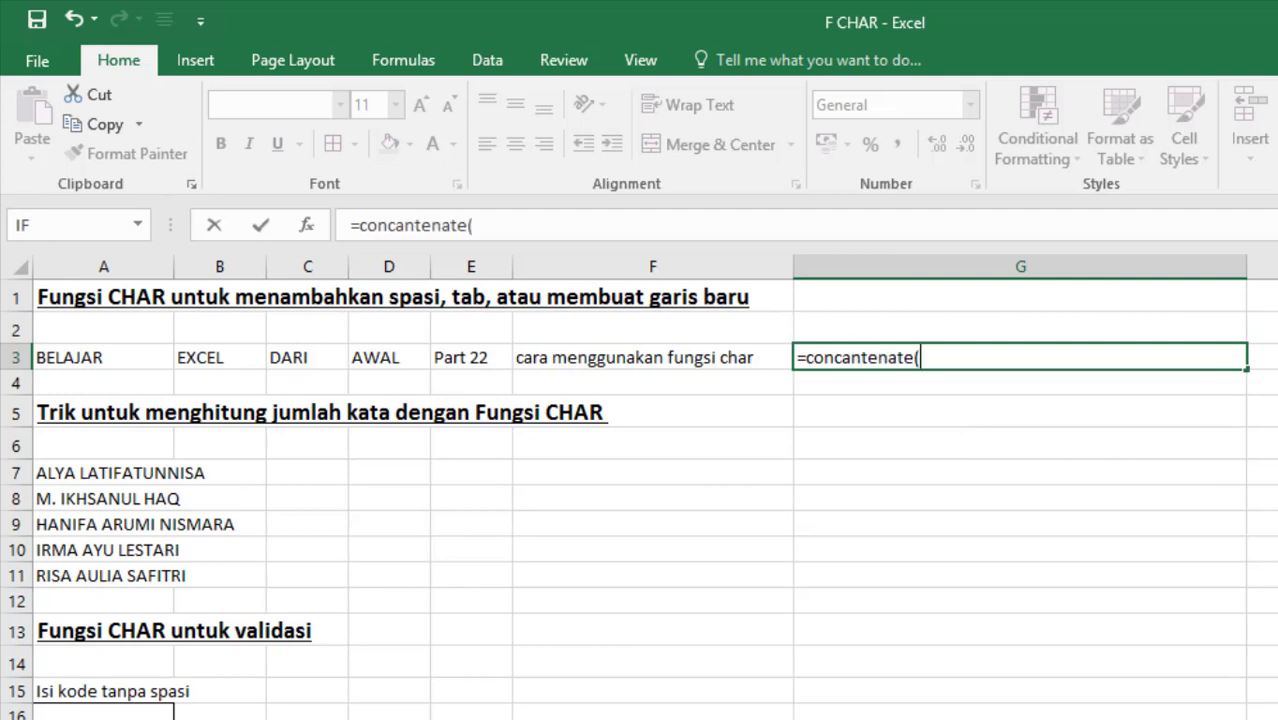
Complete the G3 formula with the references A3;B3;C3;D3;E3;F3, separated by semicolons, and confirm it.
click(97, 357)
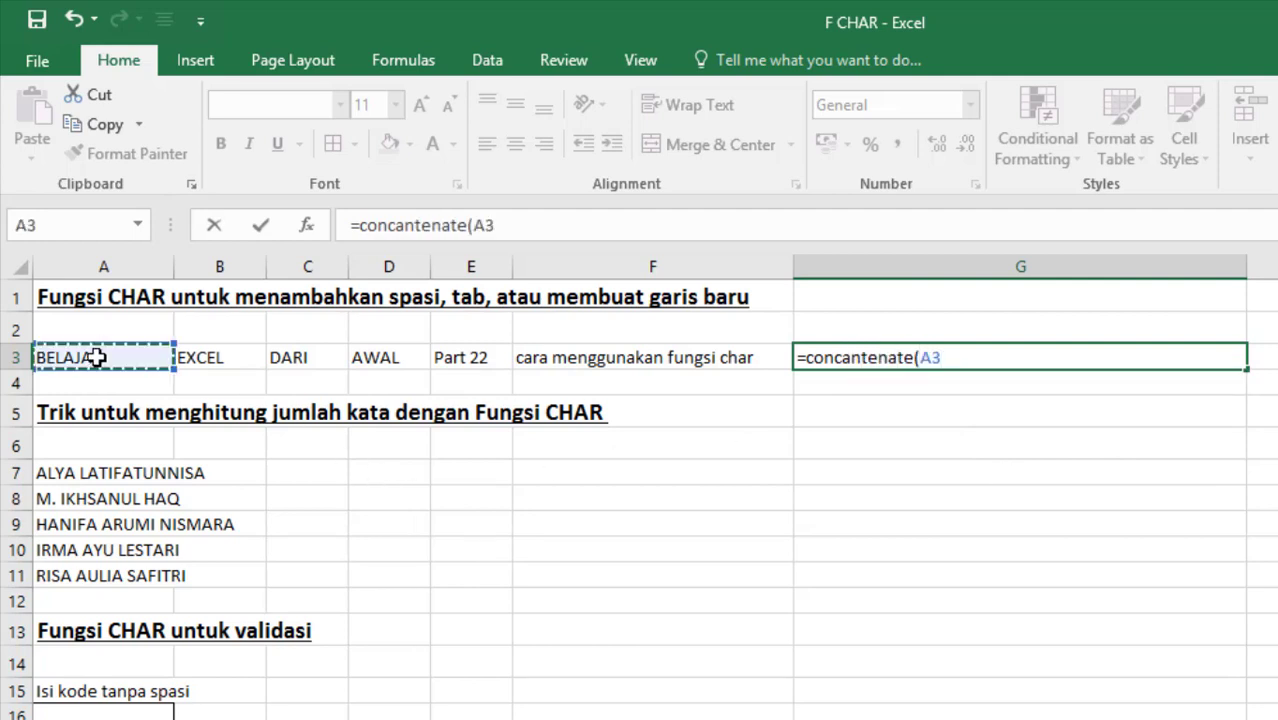
text(;)
click(200, 360)
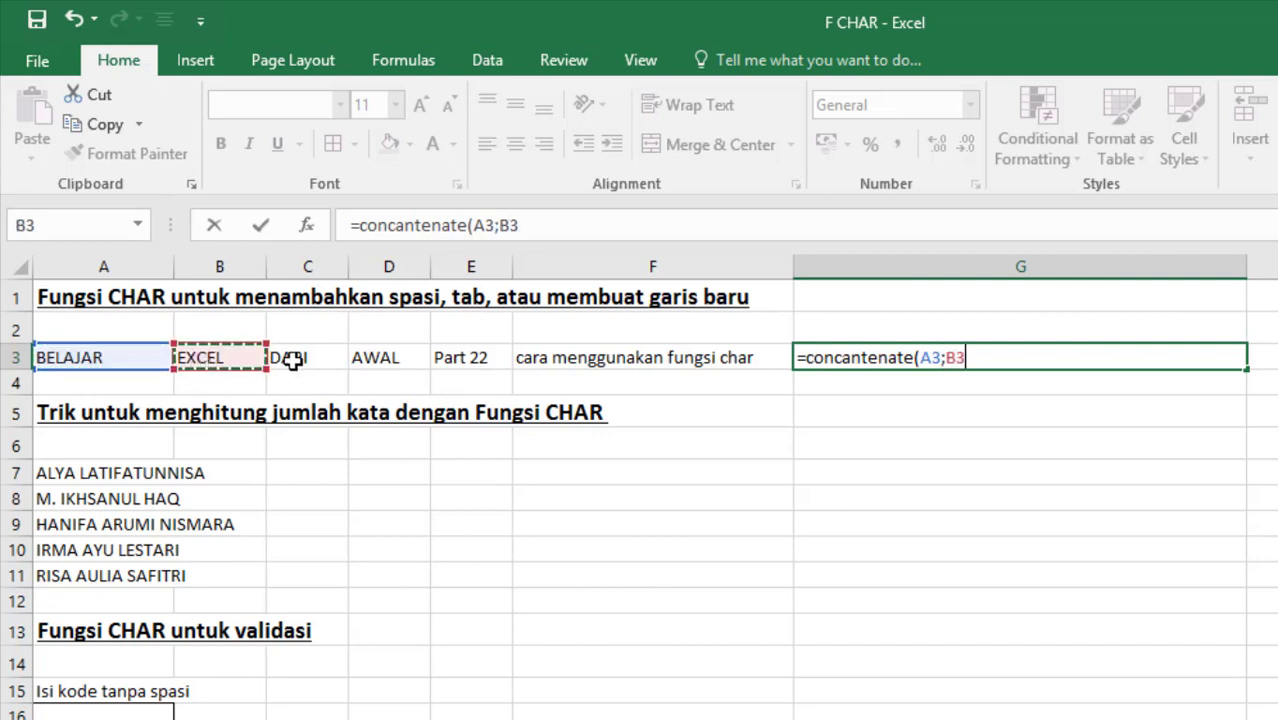
text(;)
click(295, 360)
text(;)
click(390, 362)
text(;)
click(477, 360)
text(;)
click(560, 362)
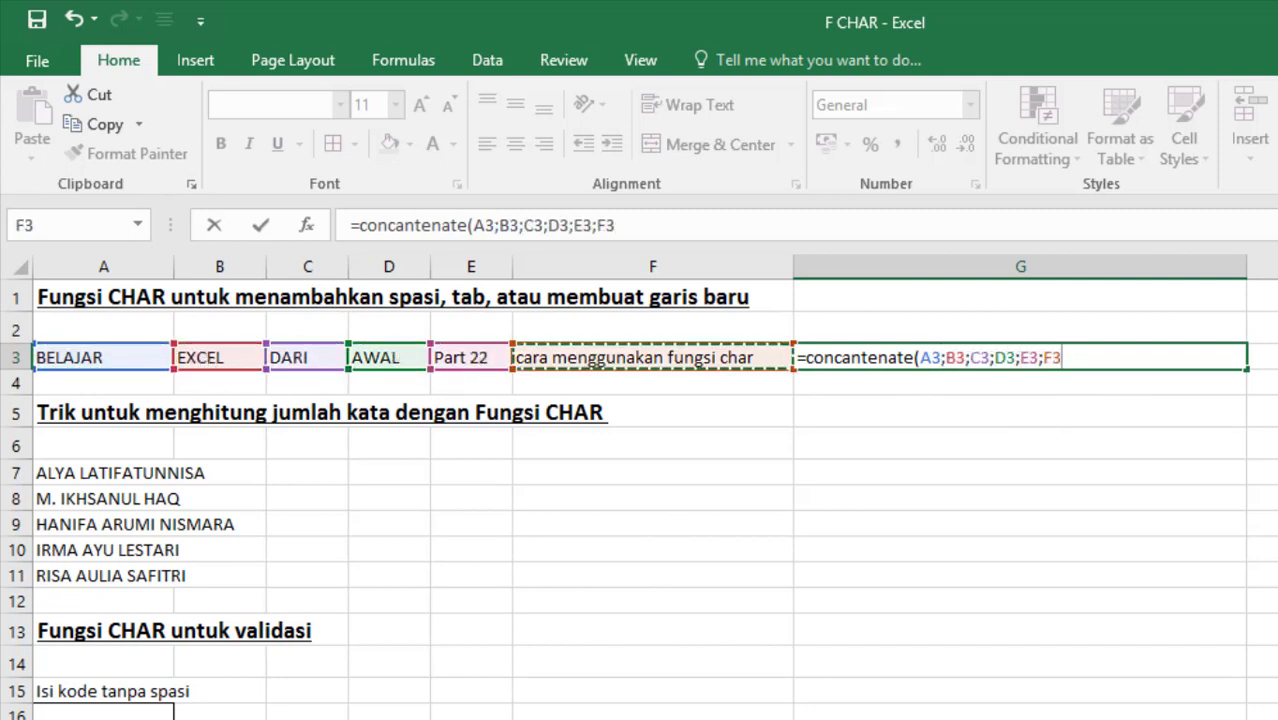
text())
key(Return)
Correct the misspelled function name in G3 so the formula reads =CONCATENATE(A3;B3;C3;D3;E3;F3).
key(Up)
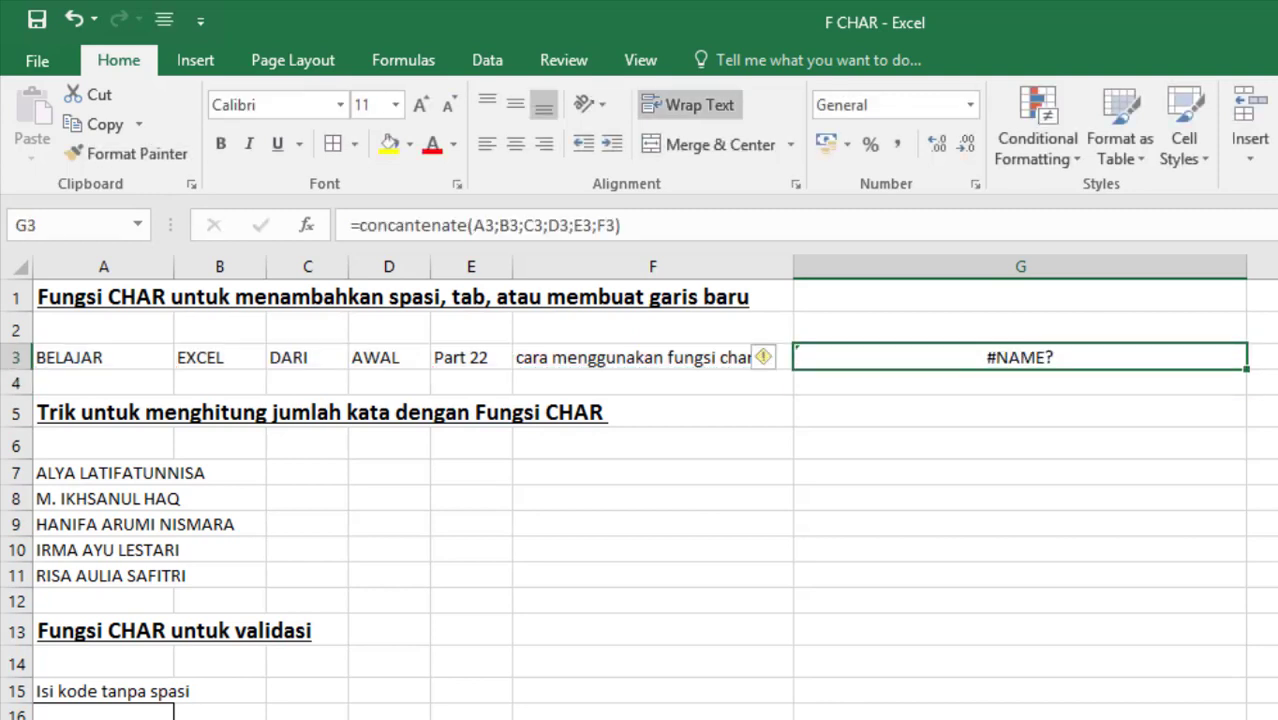
click(405, 225)
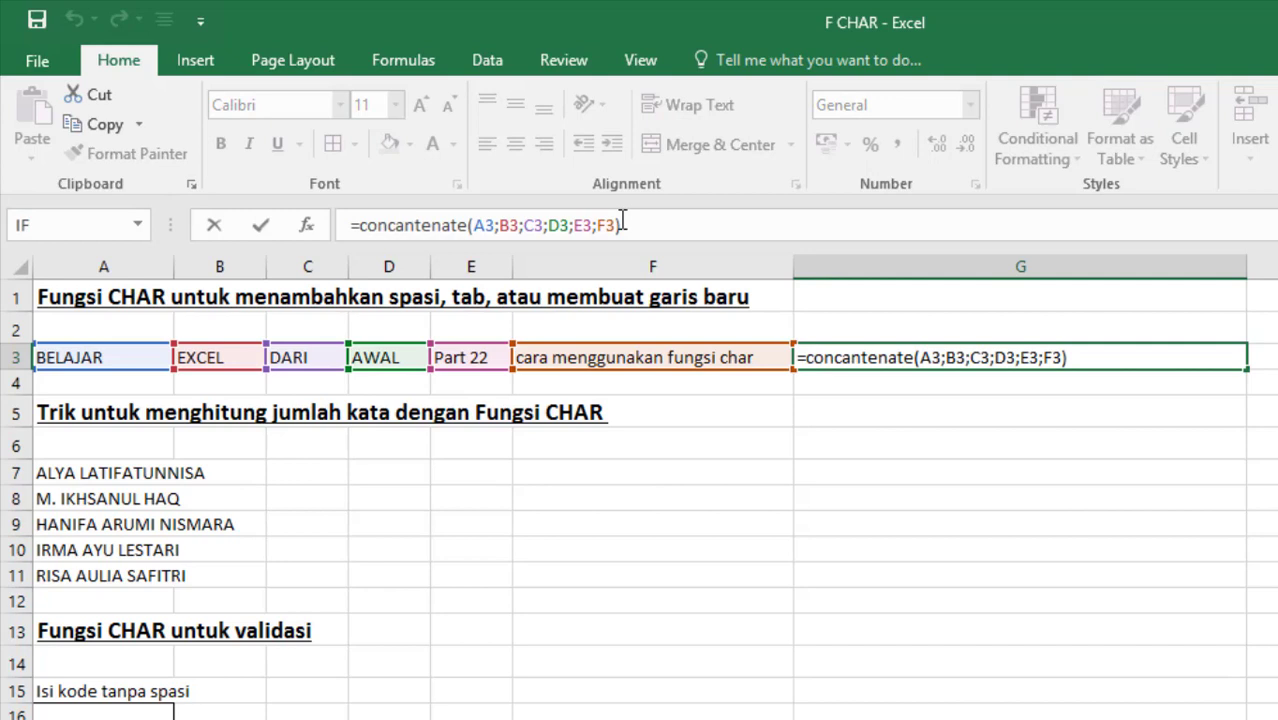
key(Delete)
key(Return)
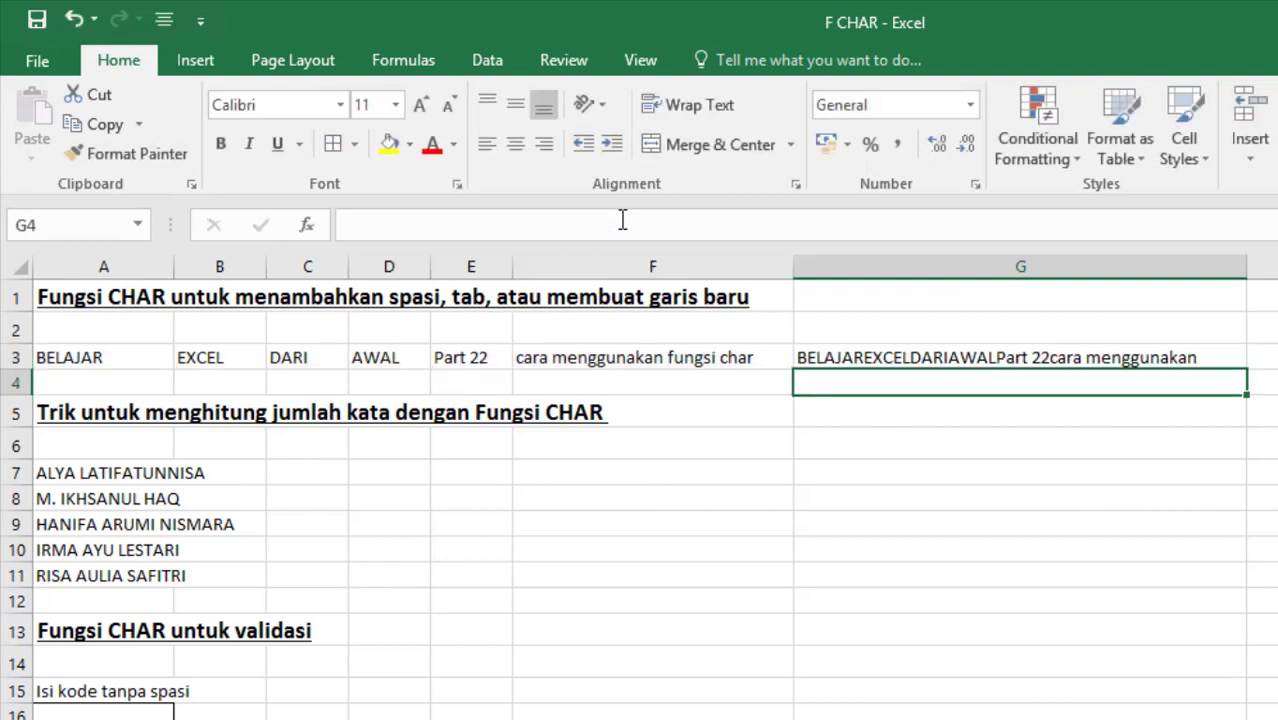
Insert char(32) before B3 in the G3 CONCATENATE formula.
key(Up)
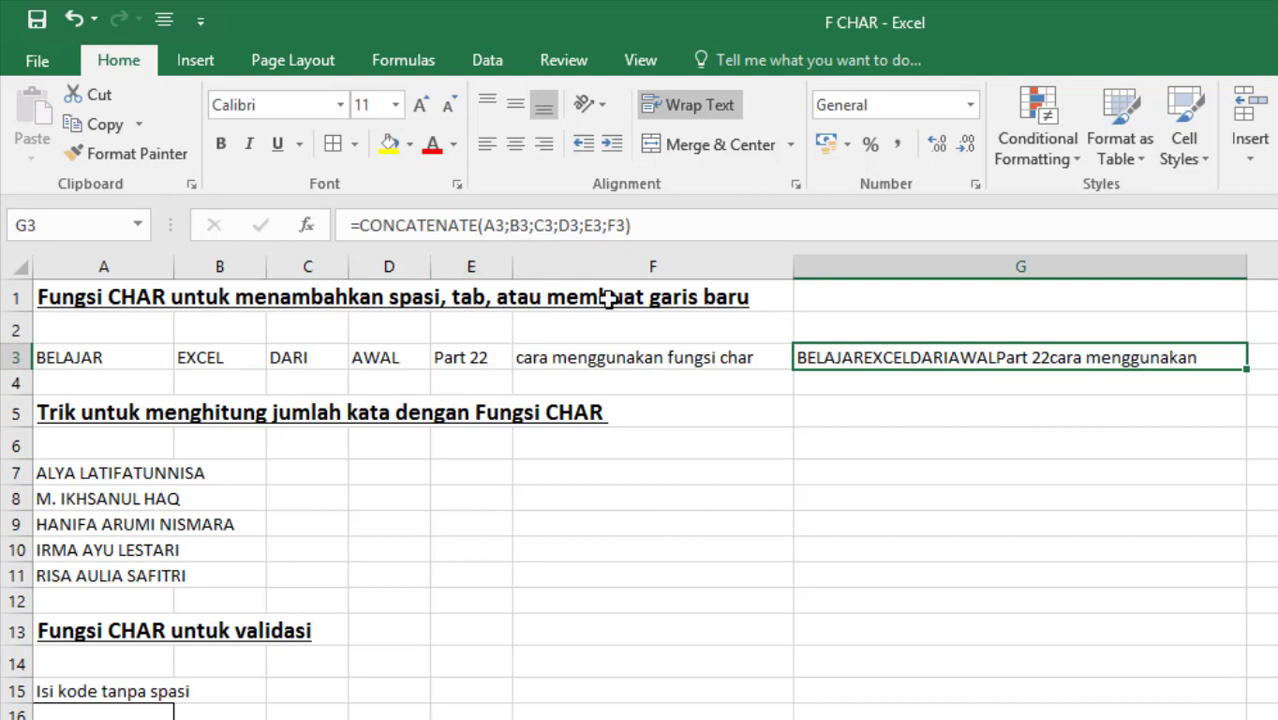
key(F2)
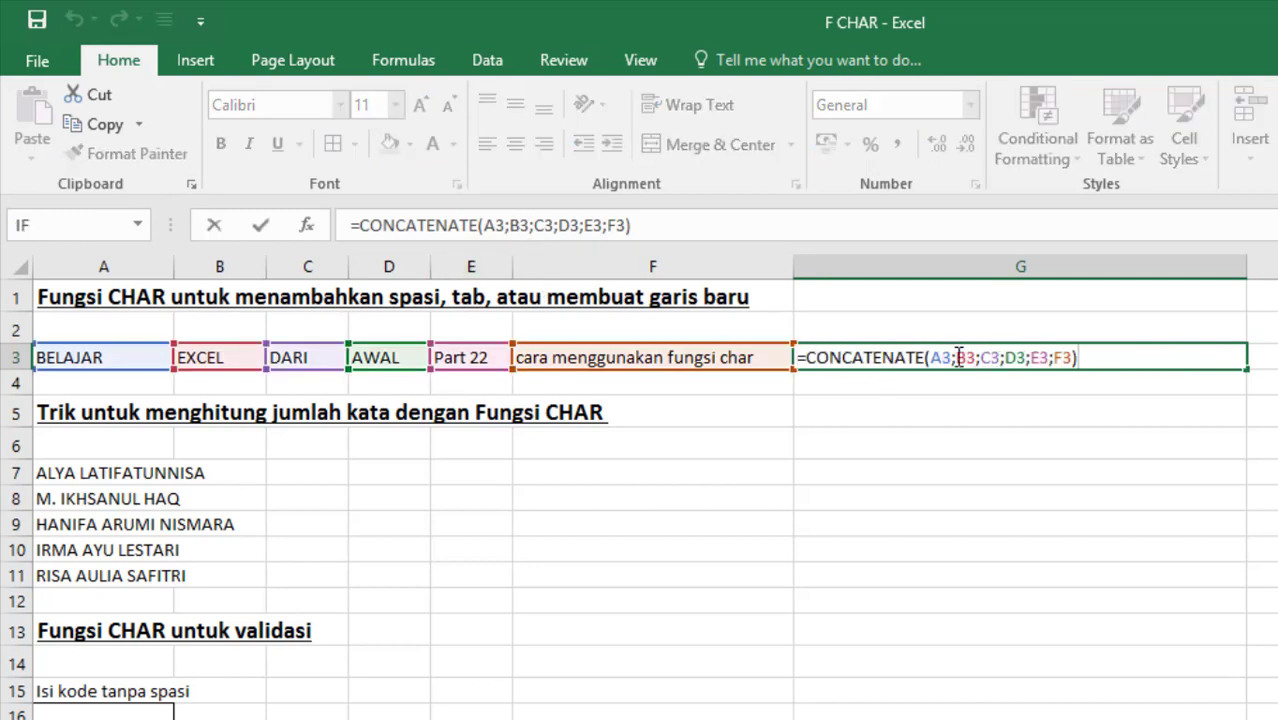
click(953, 357)
key(Right)
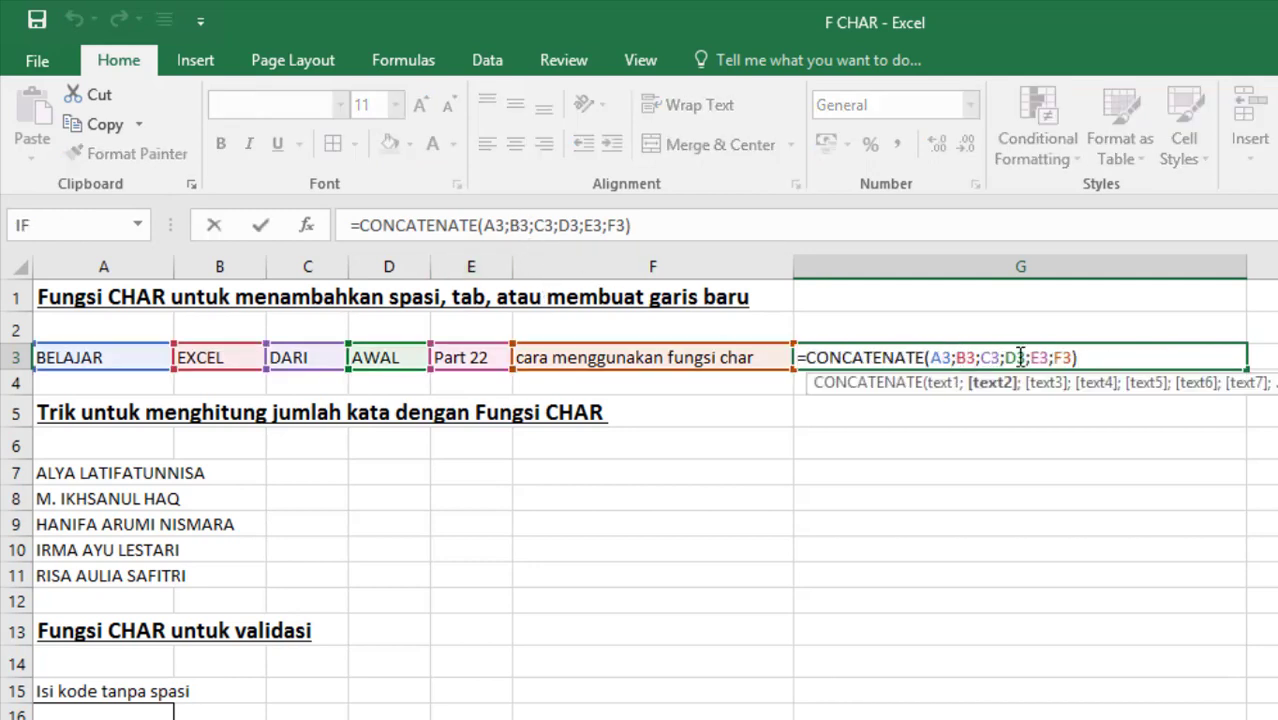
text(char)
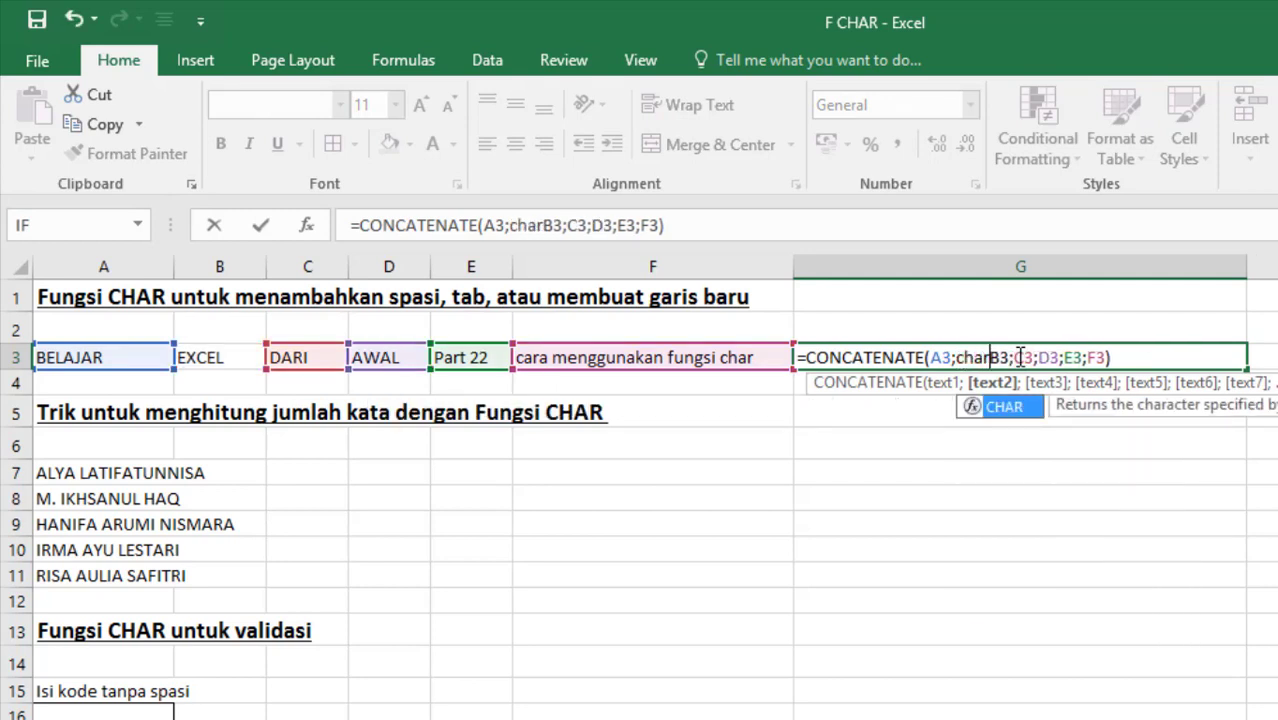
text((320)
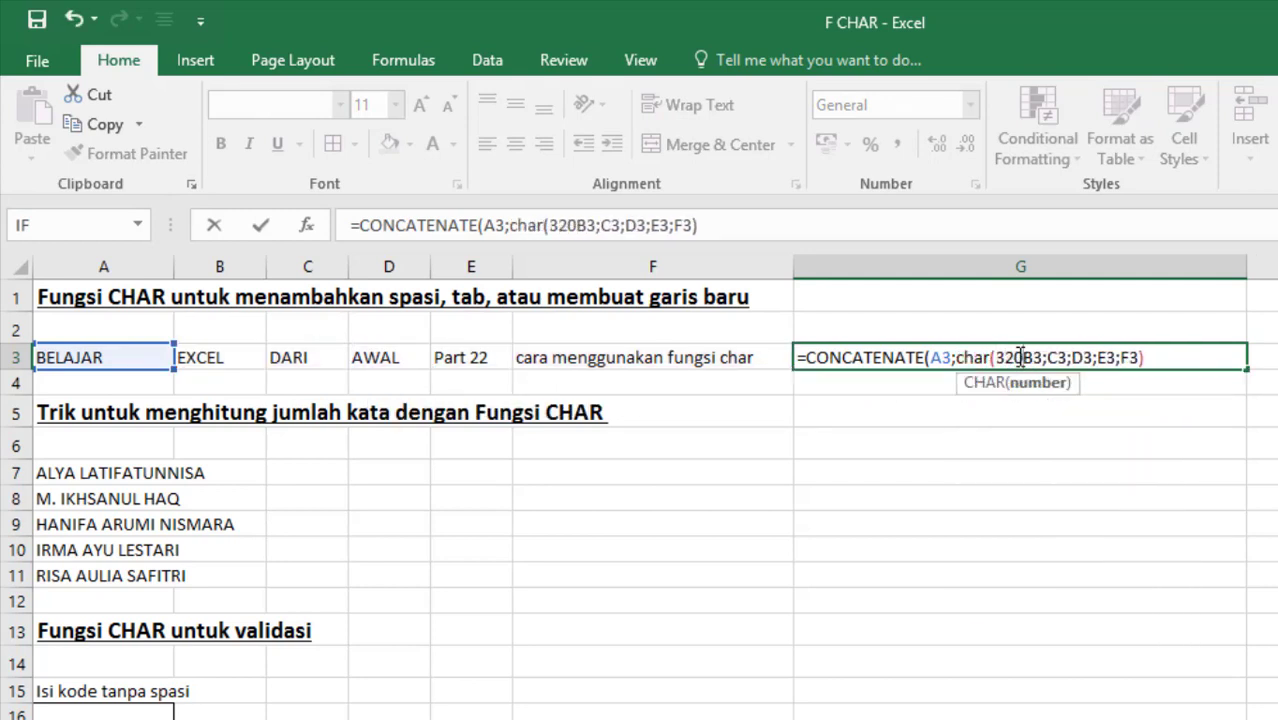
key(BackSpace)
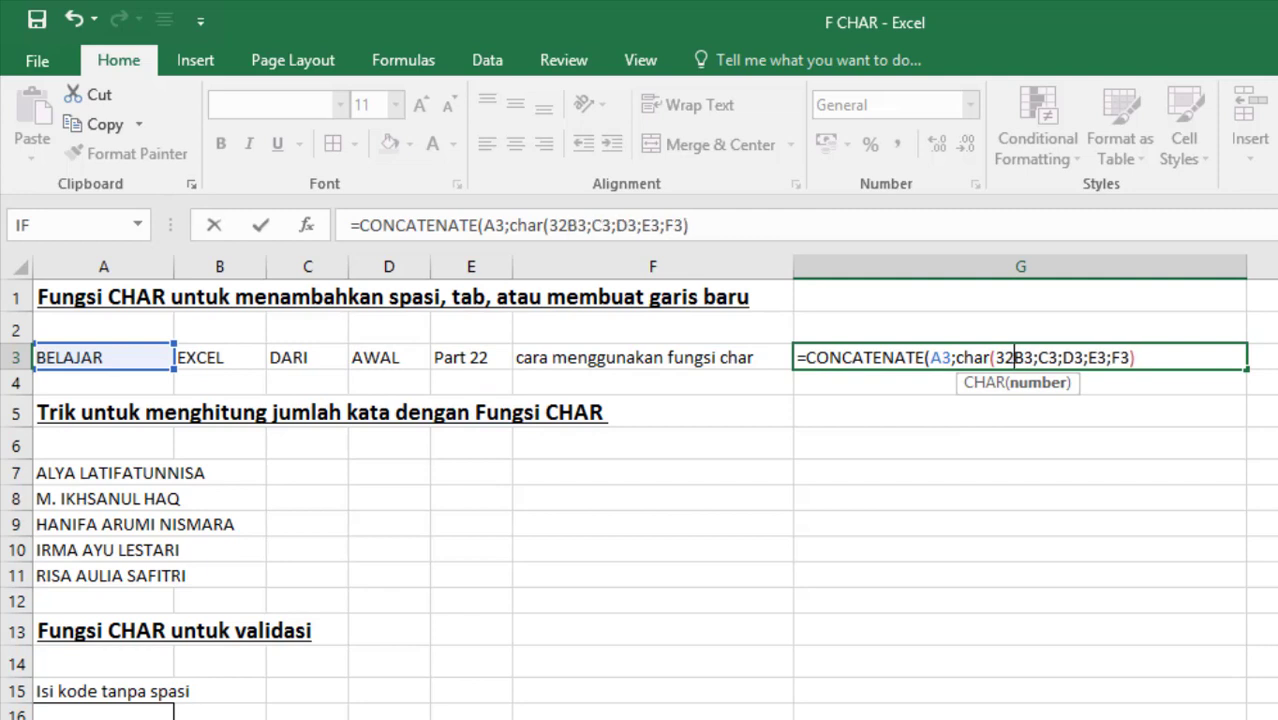
text())
Copy char(32) within the G3 formula for reuse and add a semicolon separating it from B3.
key(shift+Left)
key(shift+Left)
key(shift+Left)
key(shift+Left)
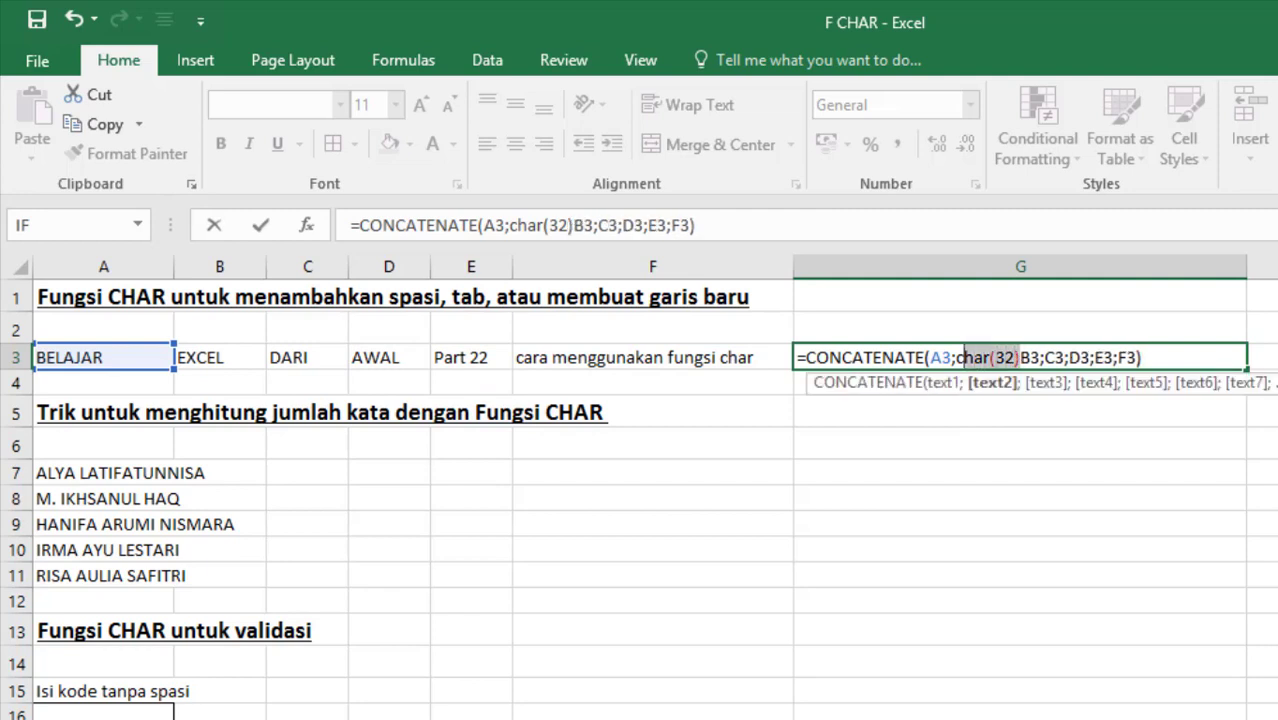
key(ctrl+c)
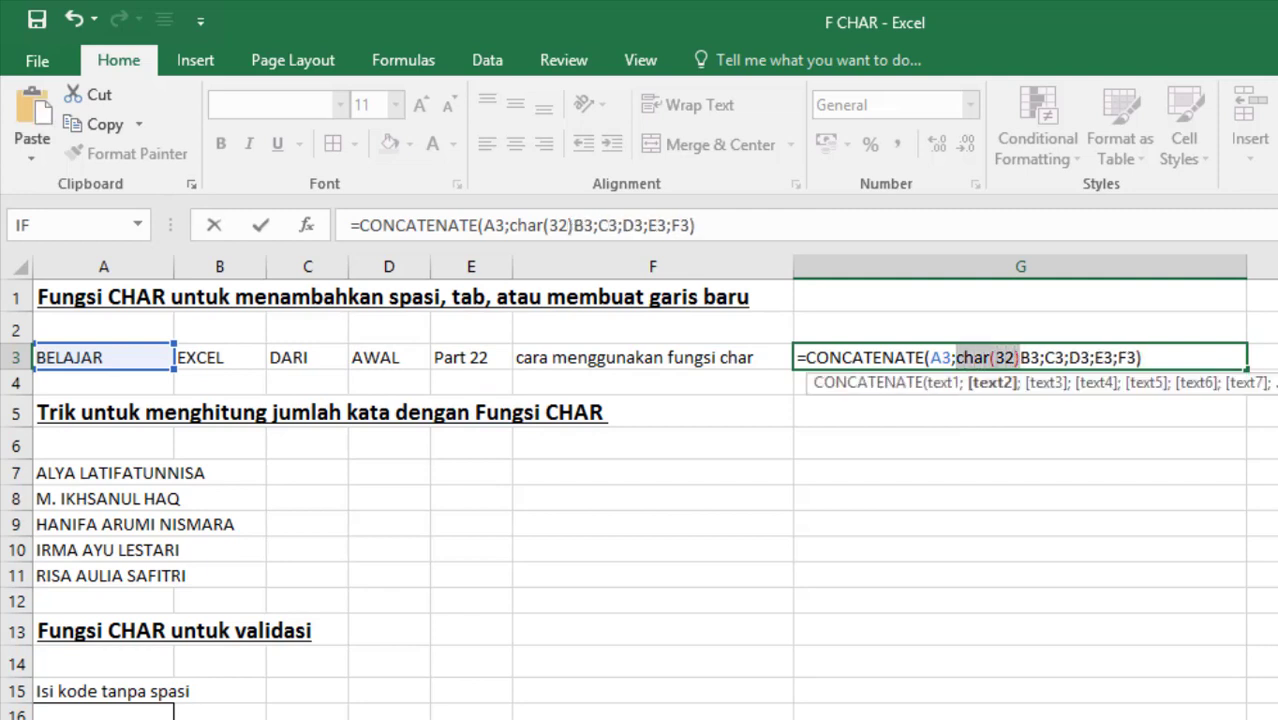
click(1021, 358)
text(;)
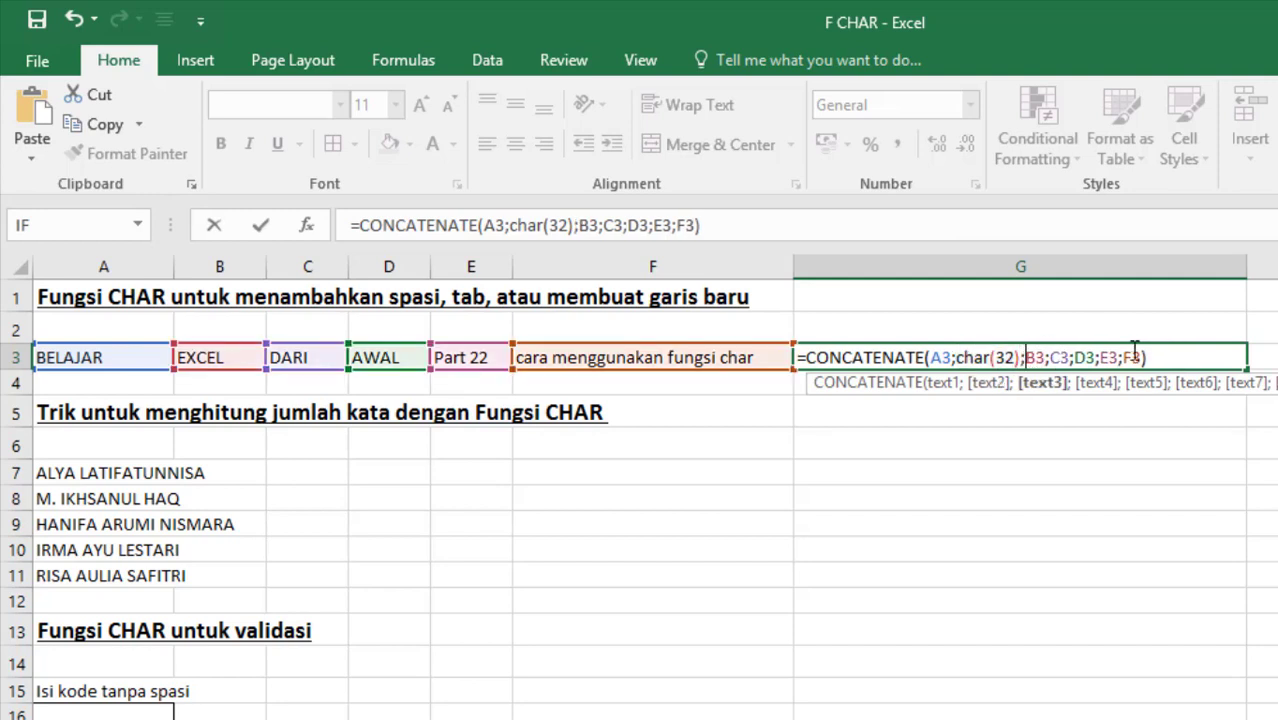
Paste the copied char(32) with a following semicolon before C3 and before D3 in the G3 formula.
click(1051, 363)
key(ctrl+v)
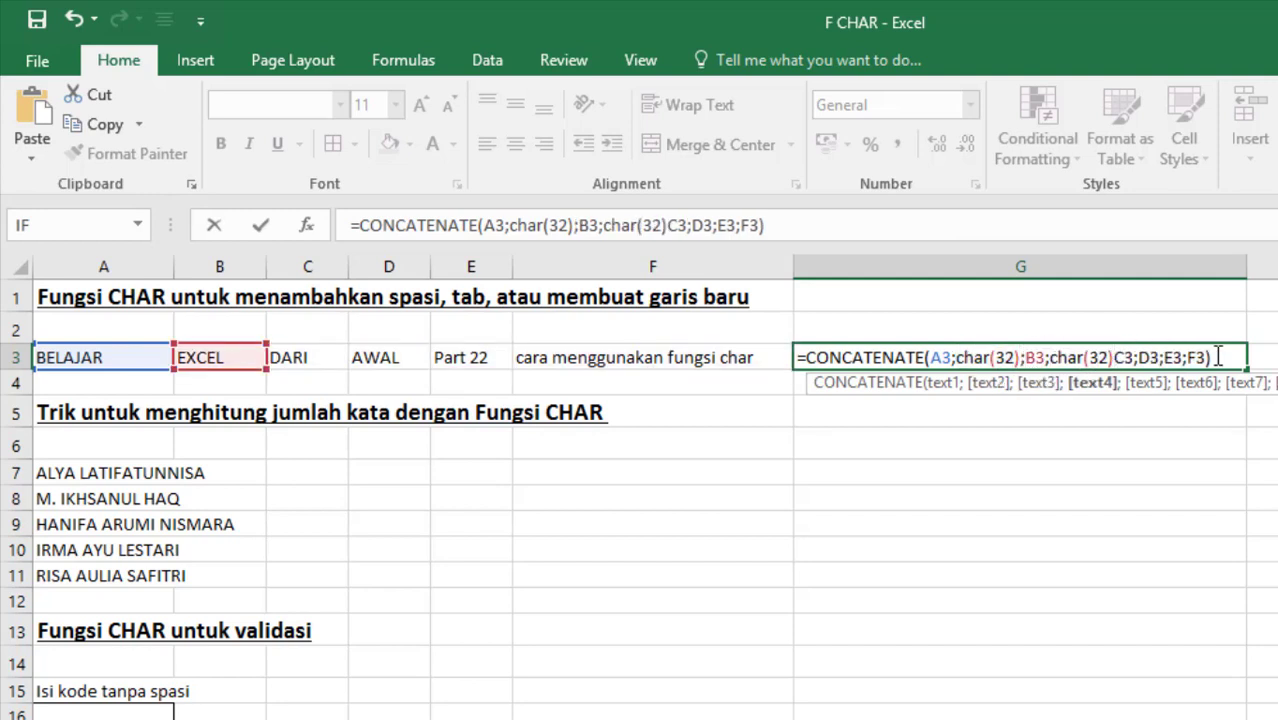
text(;)
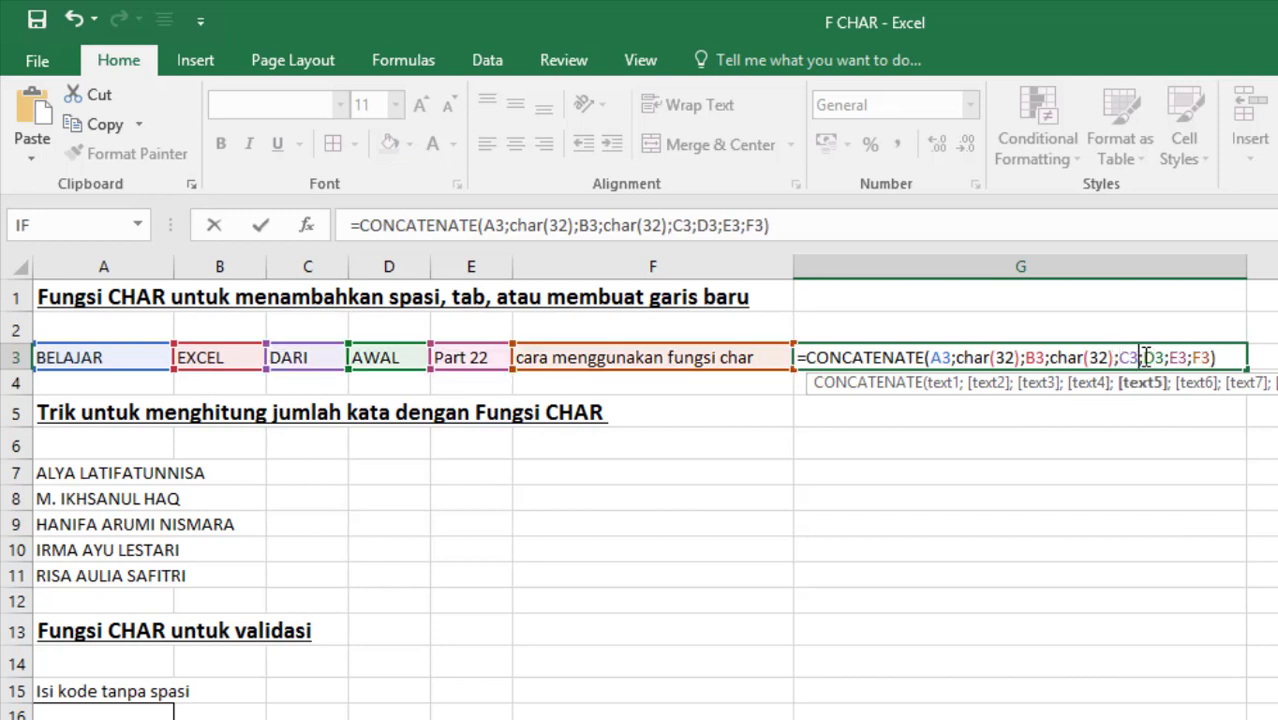
click(1147, 358)
key(ctrl+v)
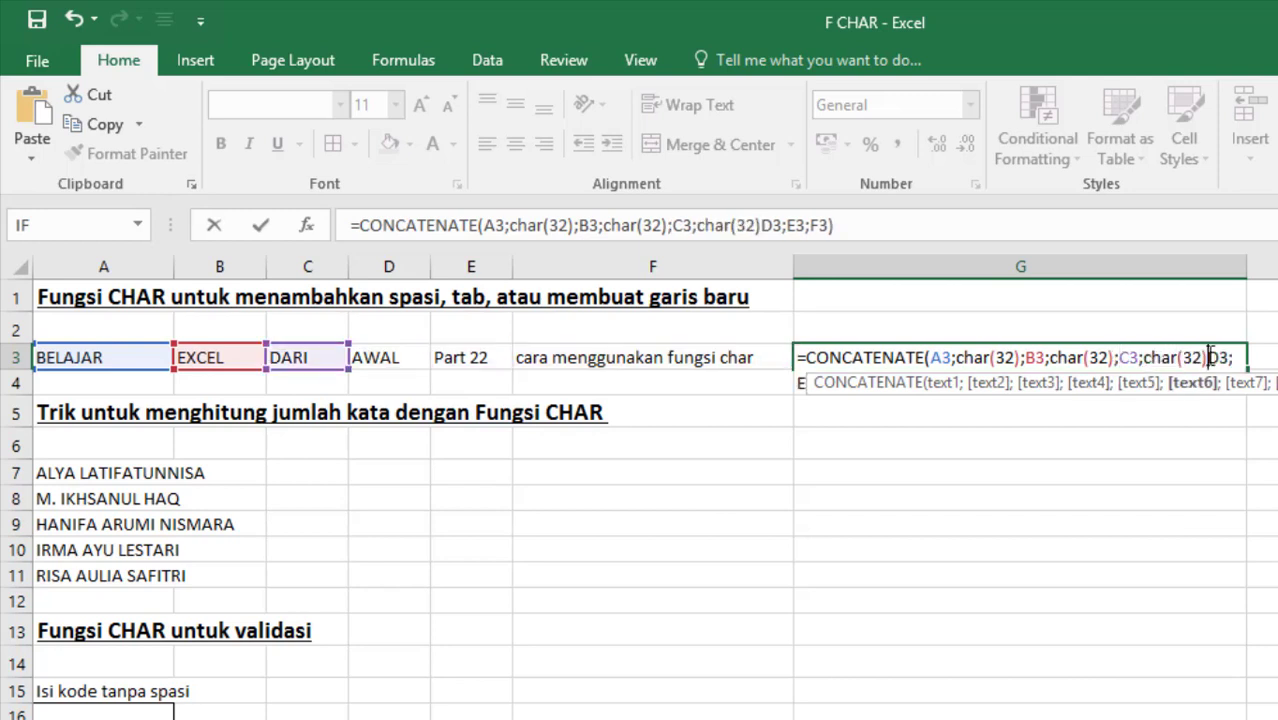
text(;)
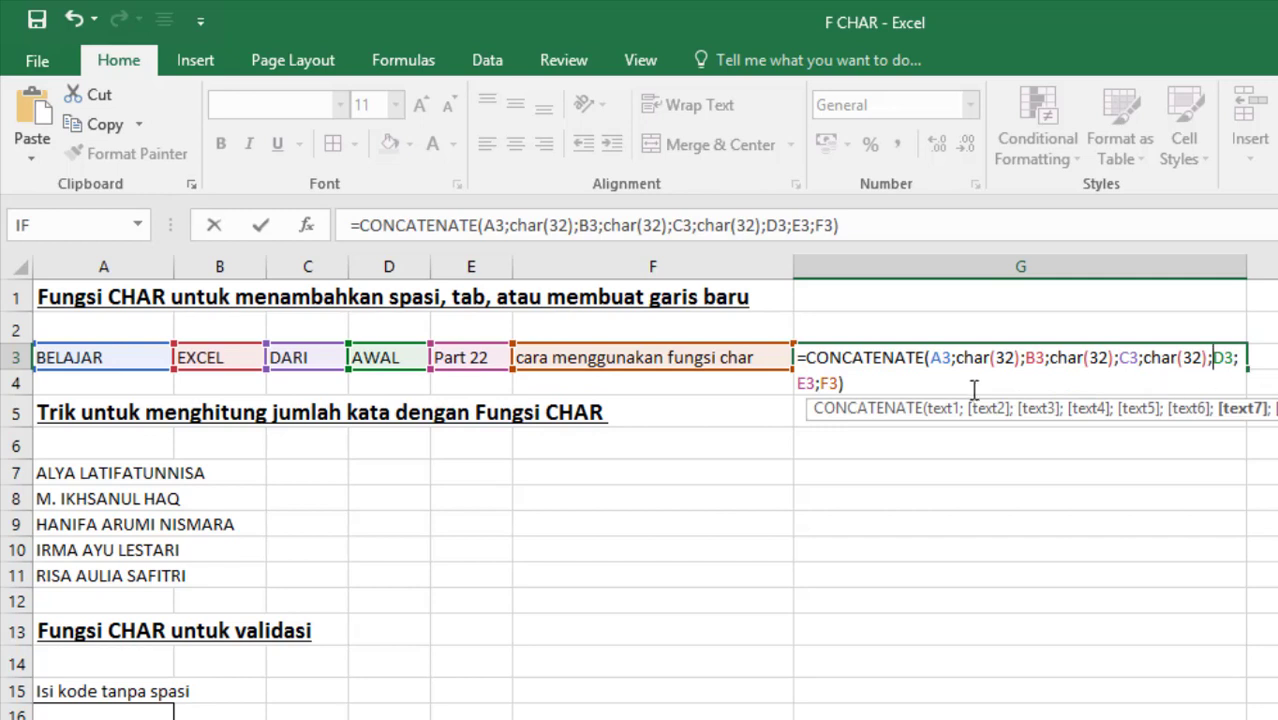
Insert char(32) with a following semicolon before E3 and before F3, and confirm the G3 formula.
click(820, 384)
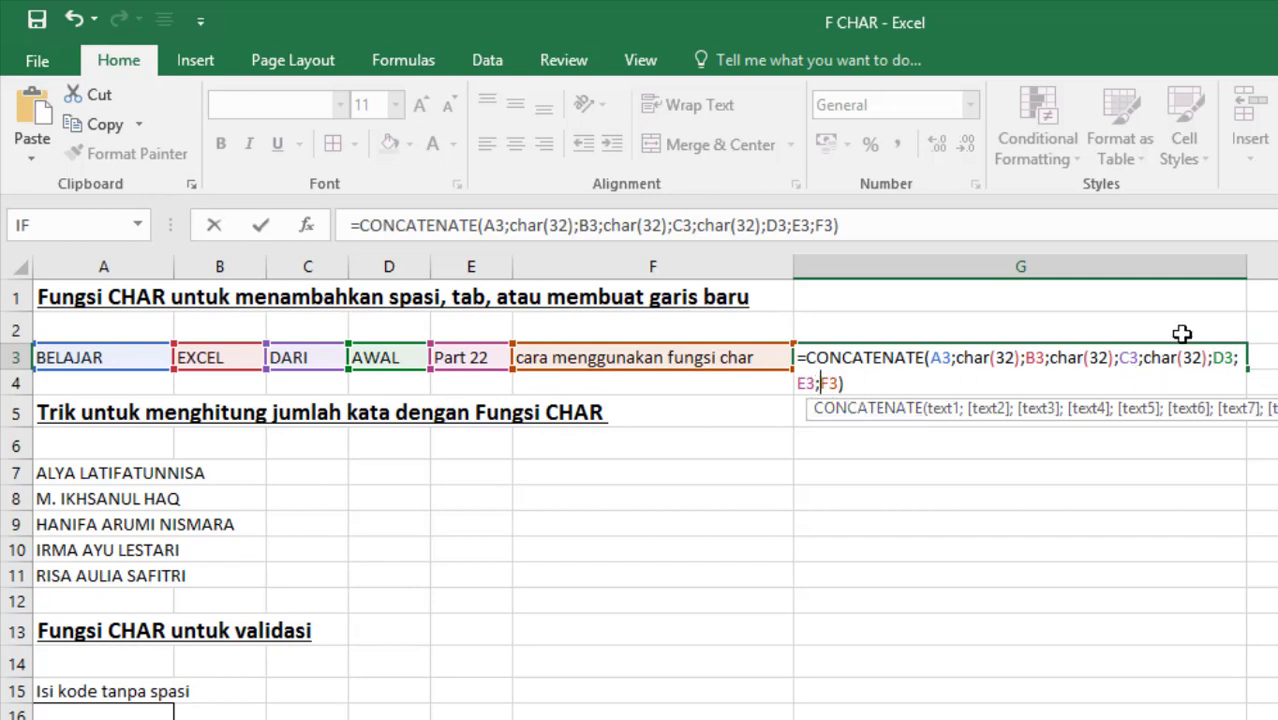
click(1240, 357)
text(char(32))
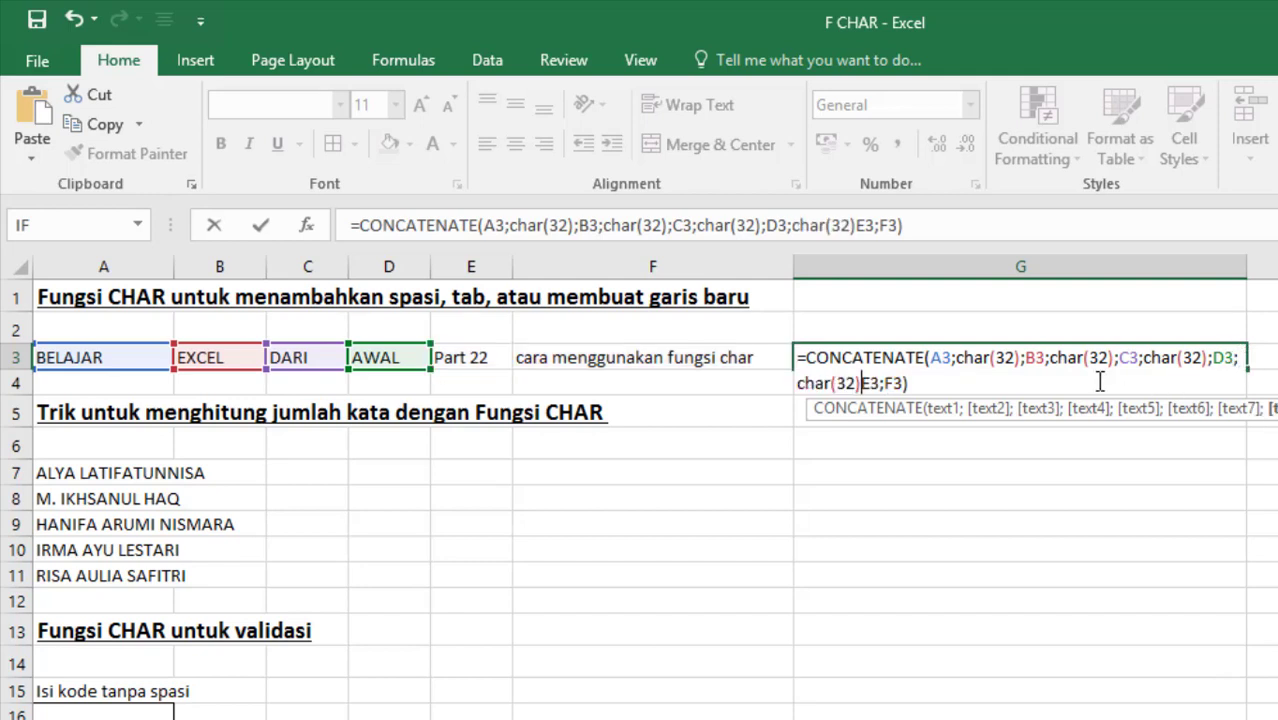
text(;)
click(893, 383)
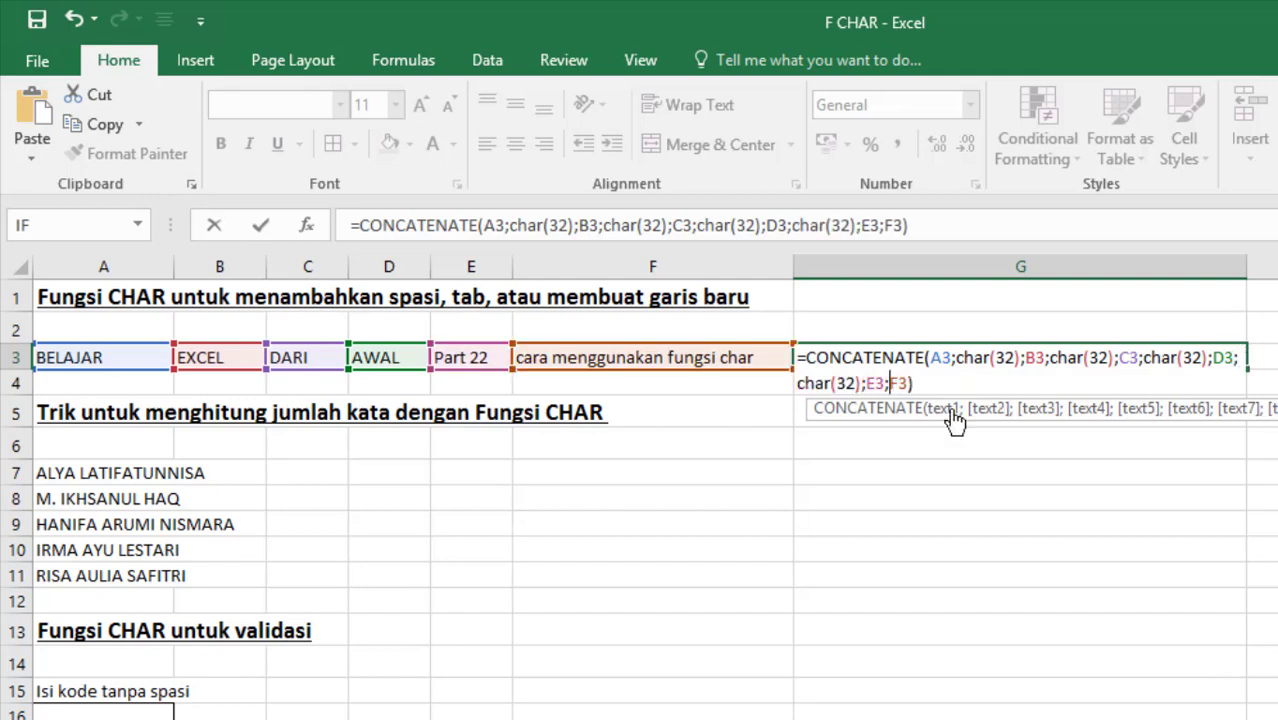
text(char(32))
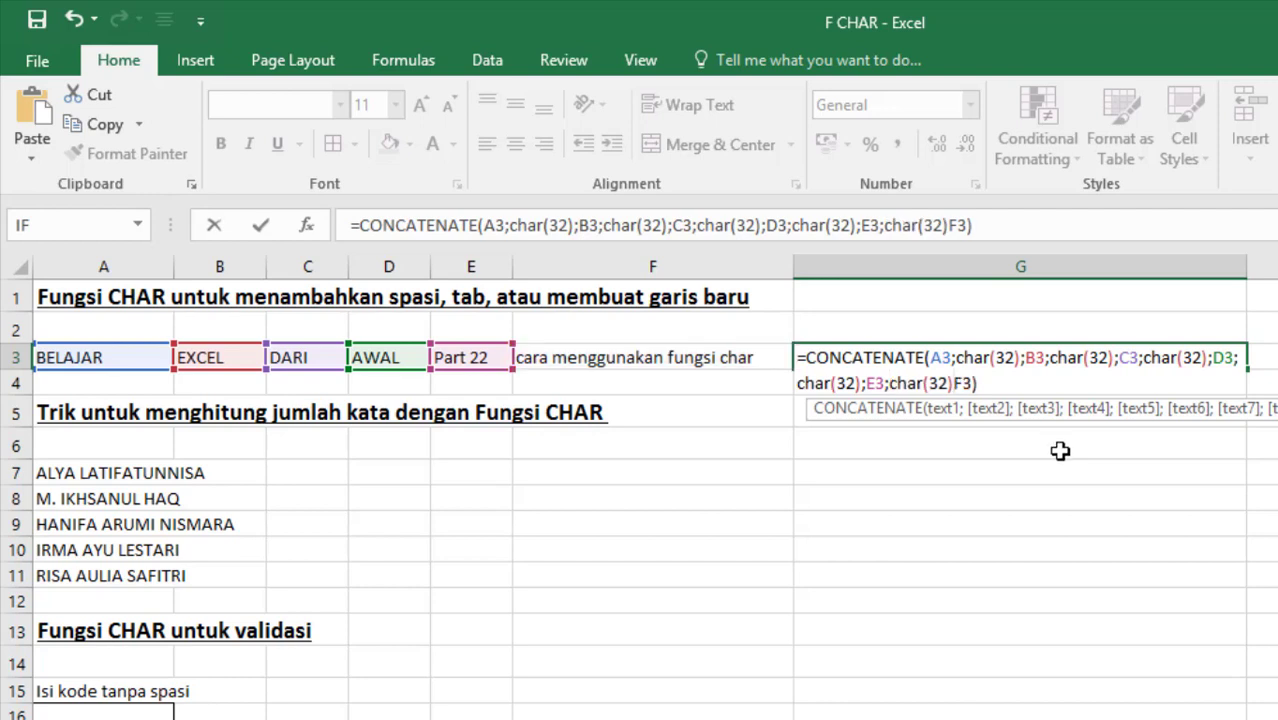
text(;)
key(Return)
key(Up)
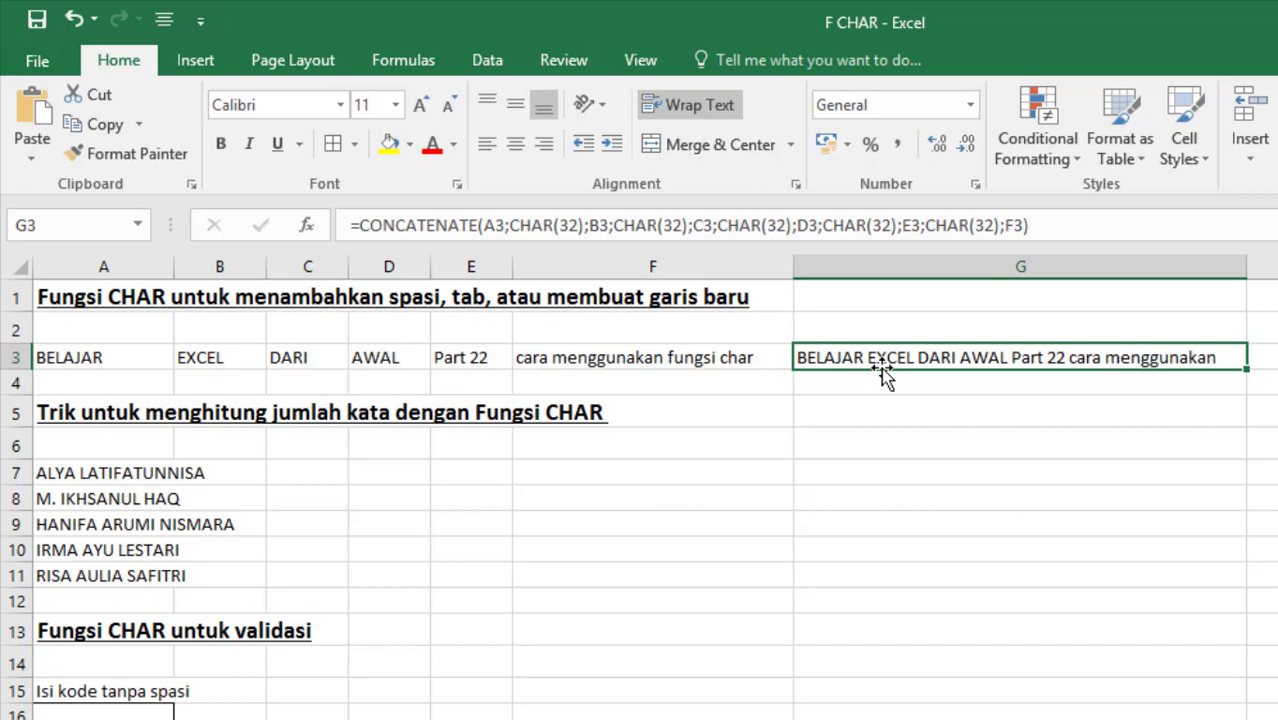
Try replacing the CHAR(32) between A3 and B3 in the G3 formula with CHAR(1);CHAR(1), and undo the change.
click(563, 224)
drag(559, 225, 577, 226)
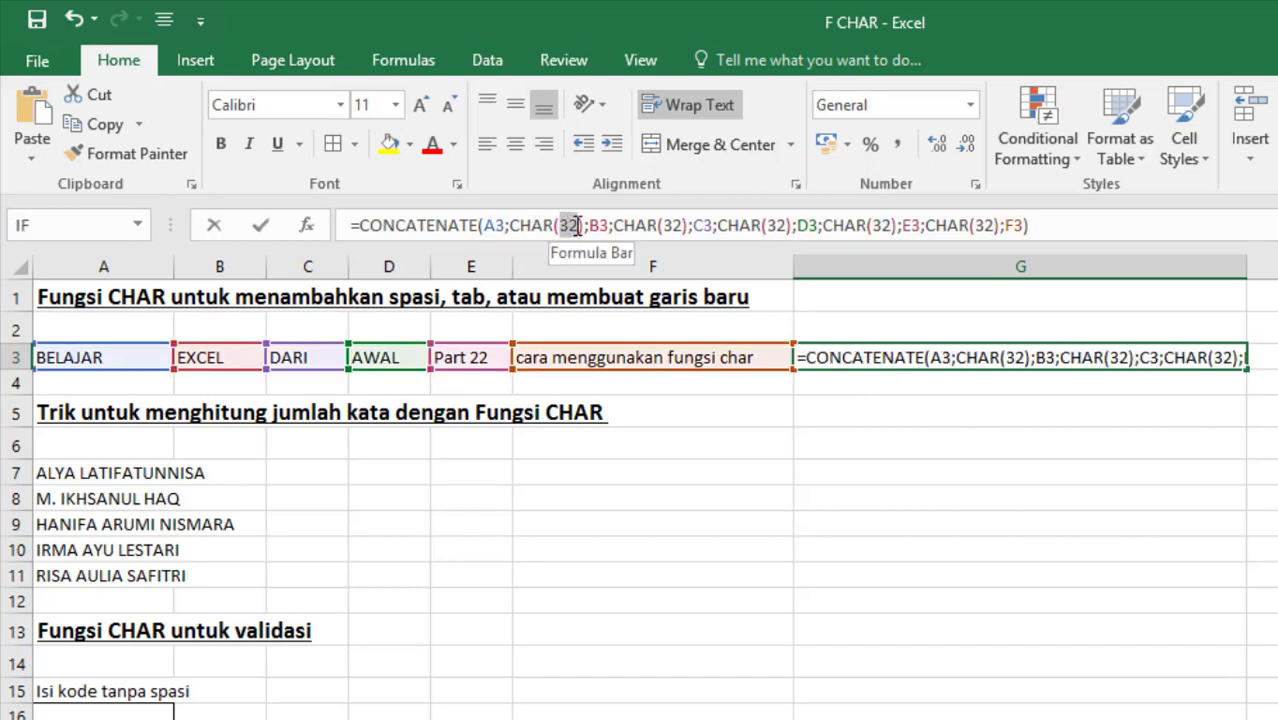
text(1)
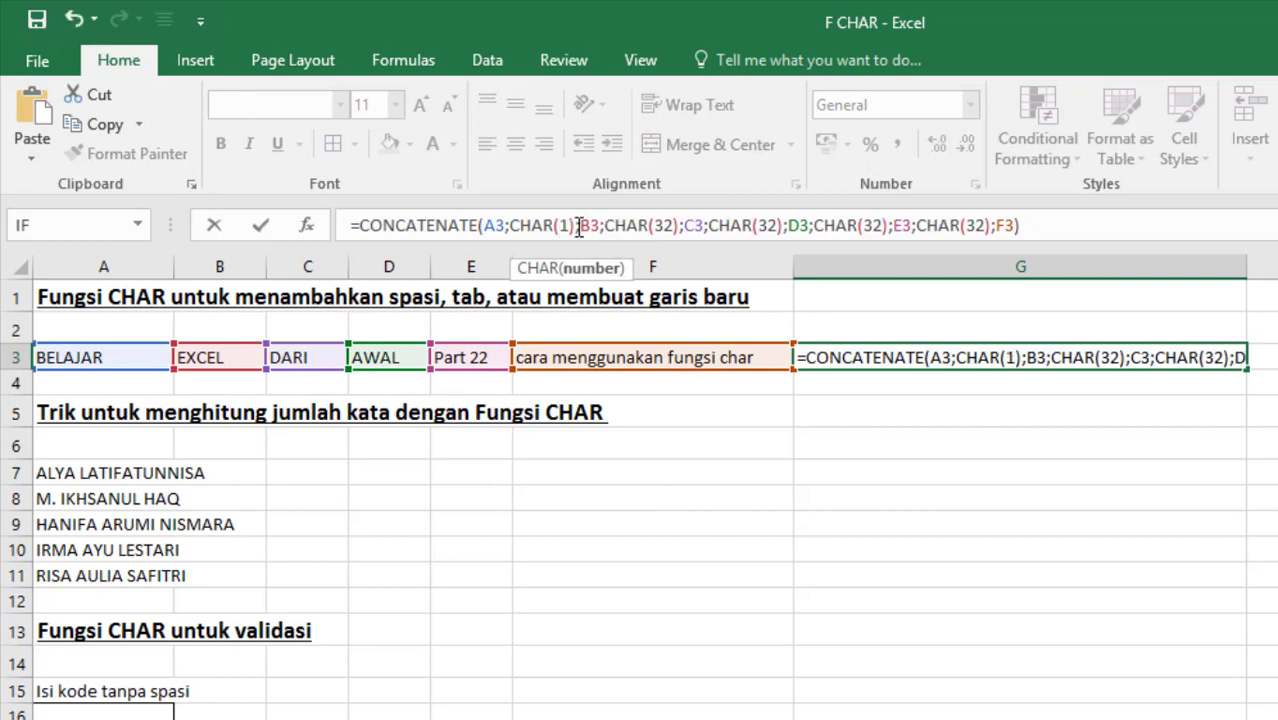
click(580, 225)
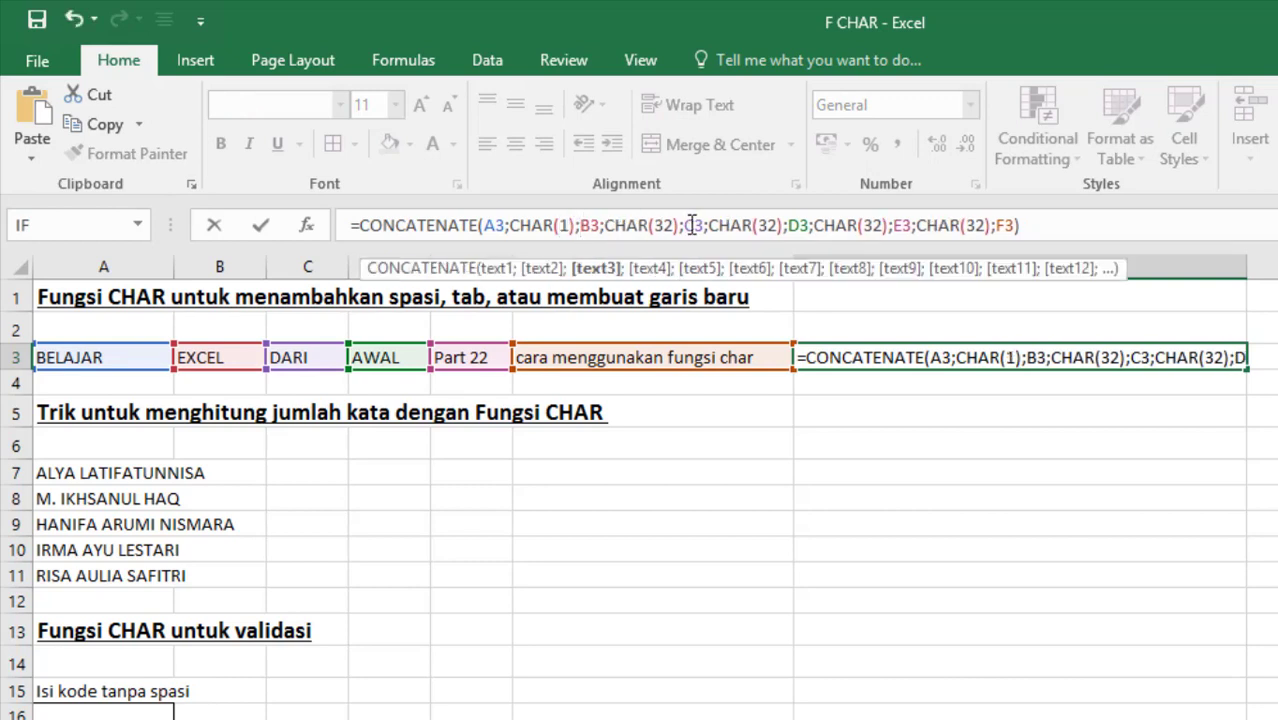
text(char(1))
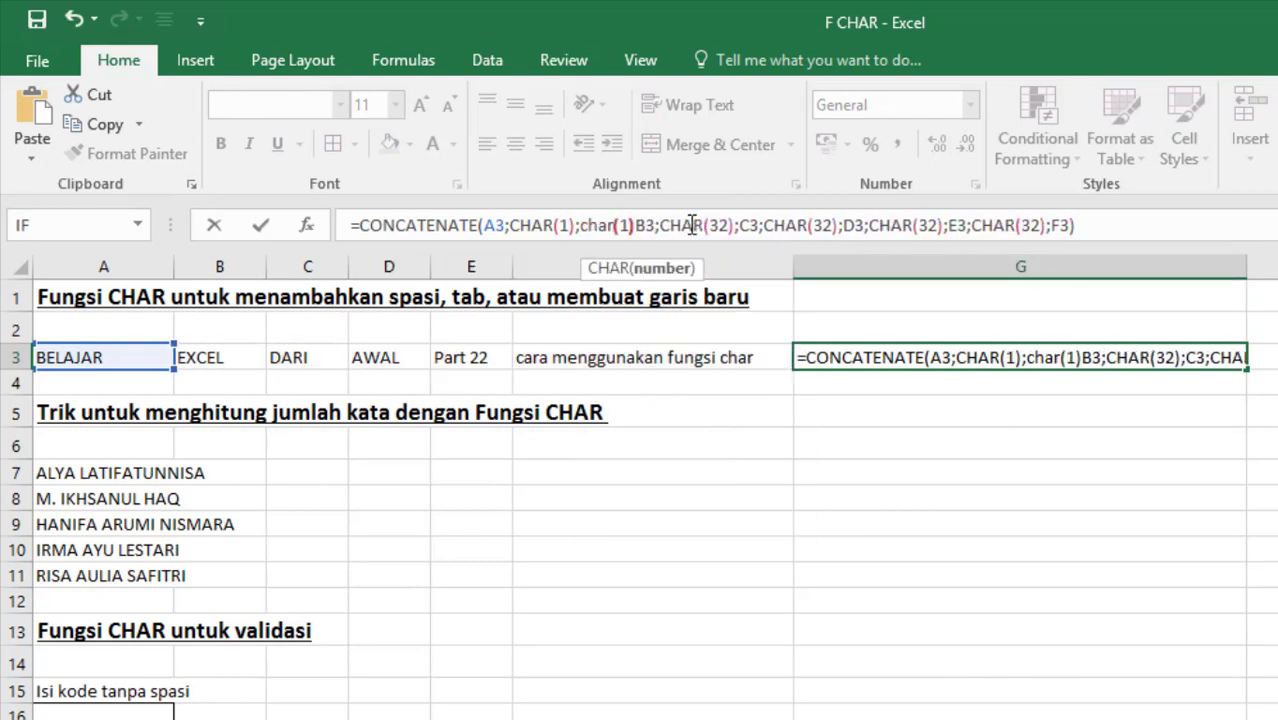
text(;)
key(Return)
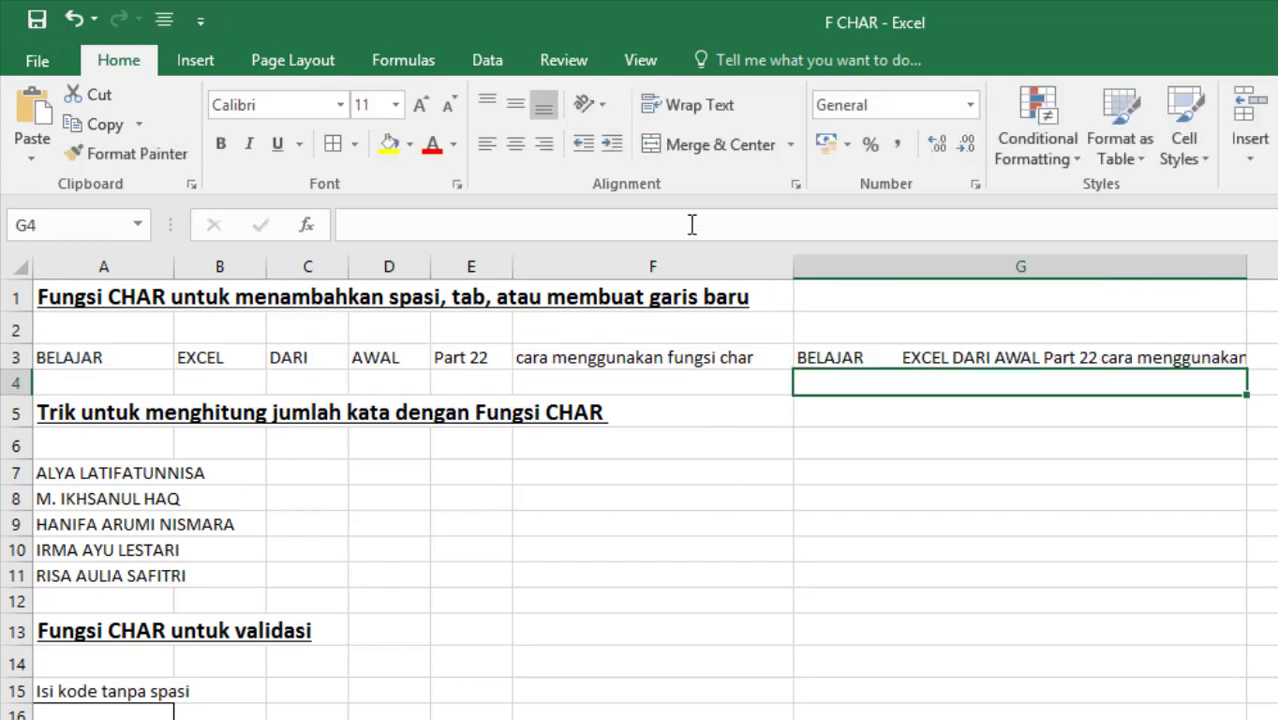
key(Up)
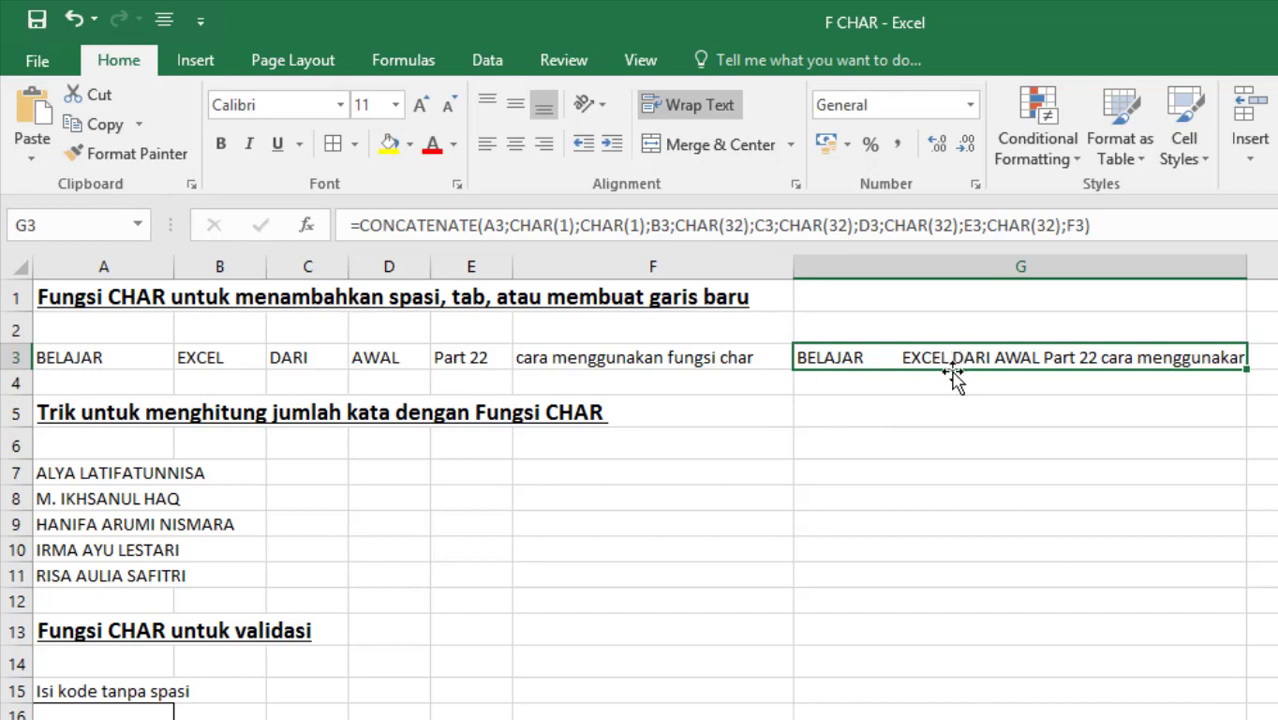
key(ctrl+z)
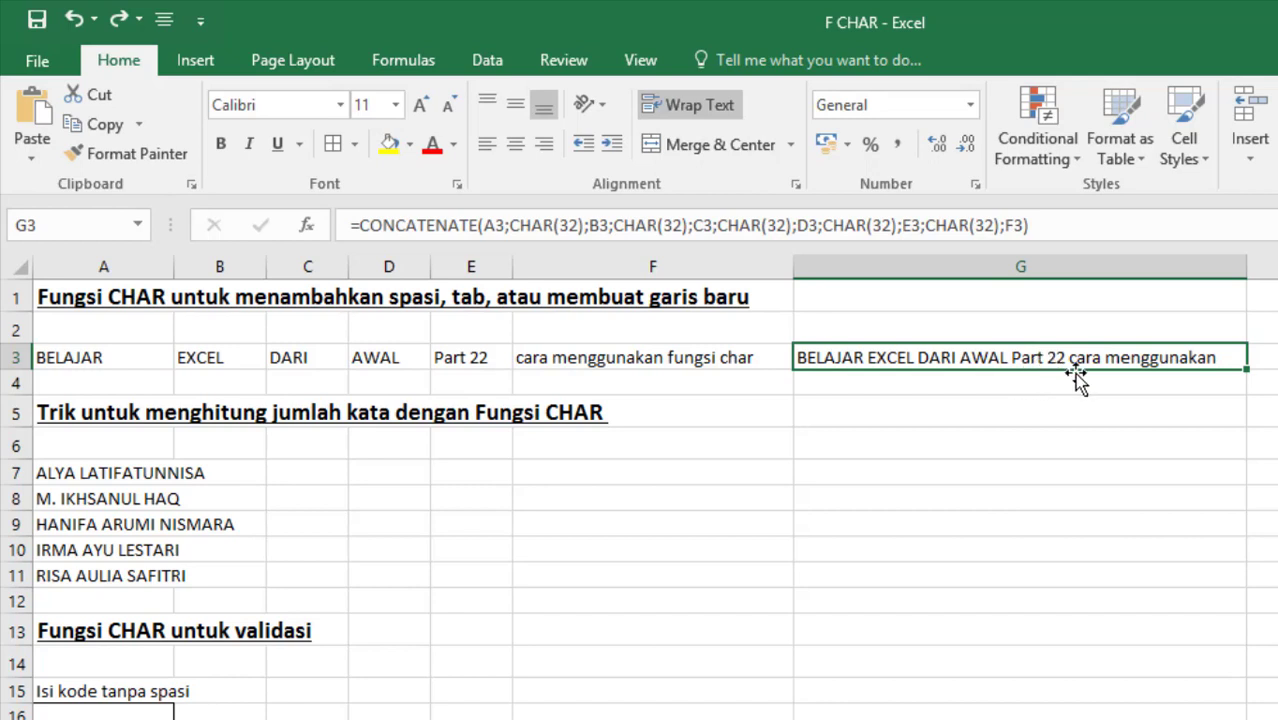
Change the CHAR code between D3 and E3 in the G3 formula to 10 for a line break.
click(903, 224)
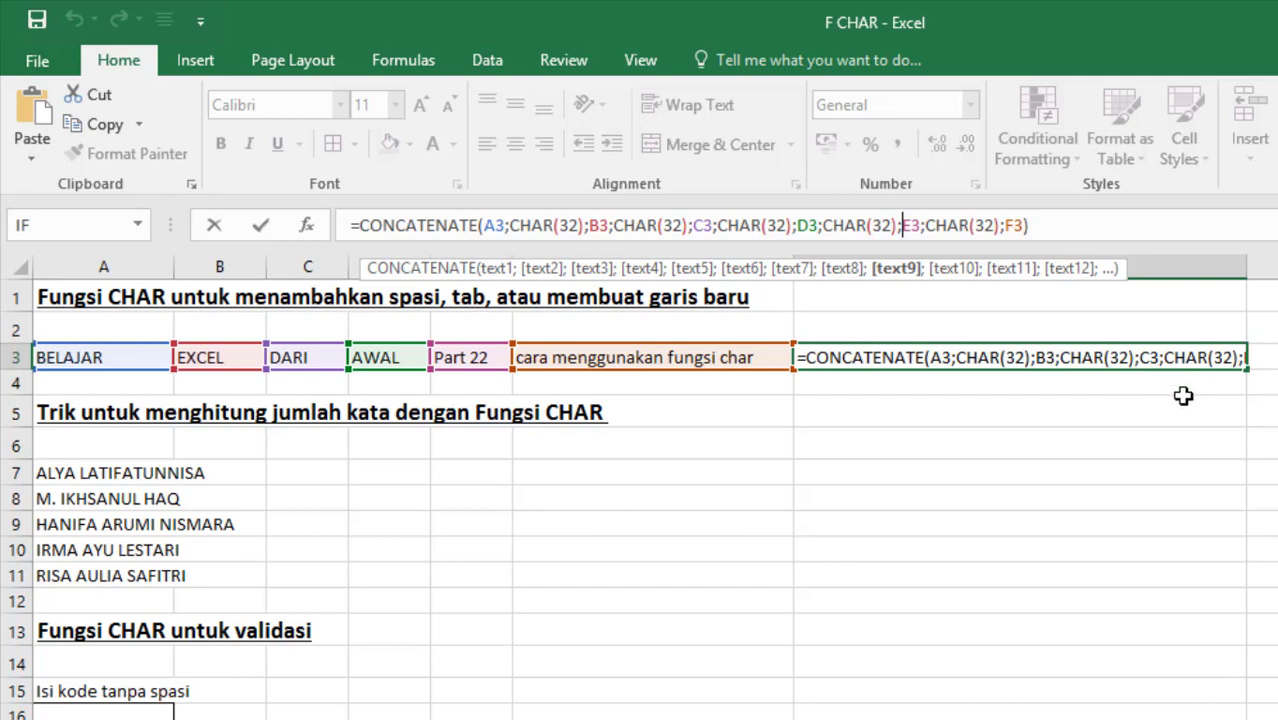
click(983, 224)
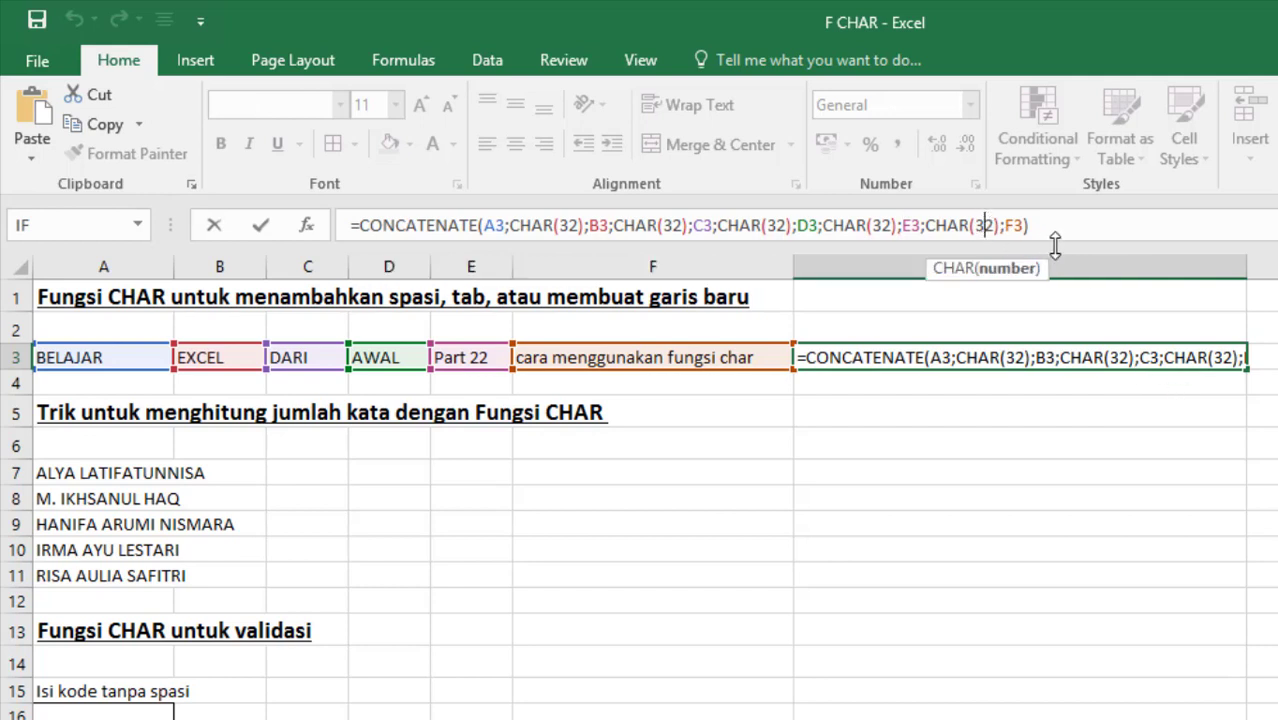
click(878, 222)
key(BackSpace)
key(BackSpace)
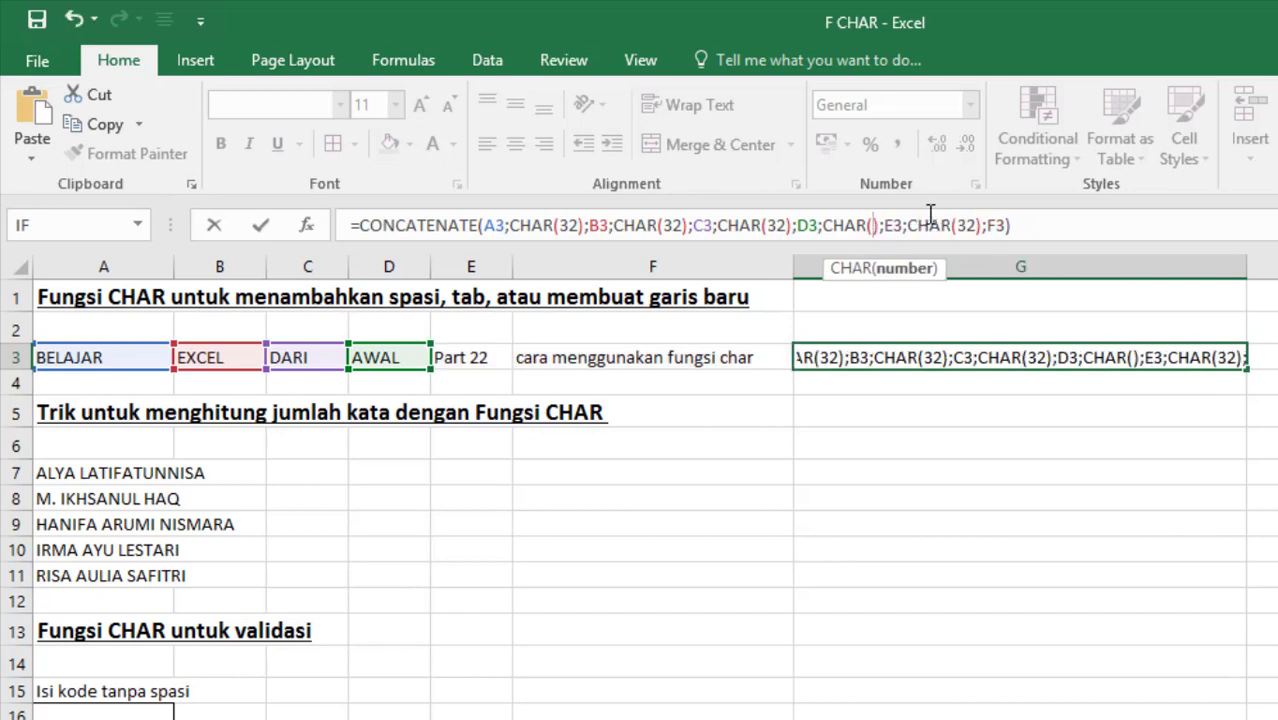
text(10)
key(Return)
key(Up)
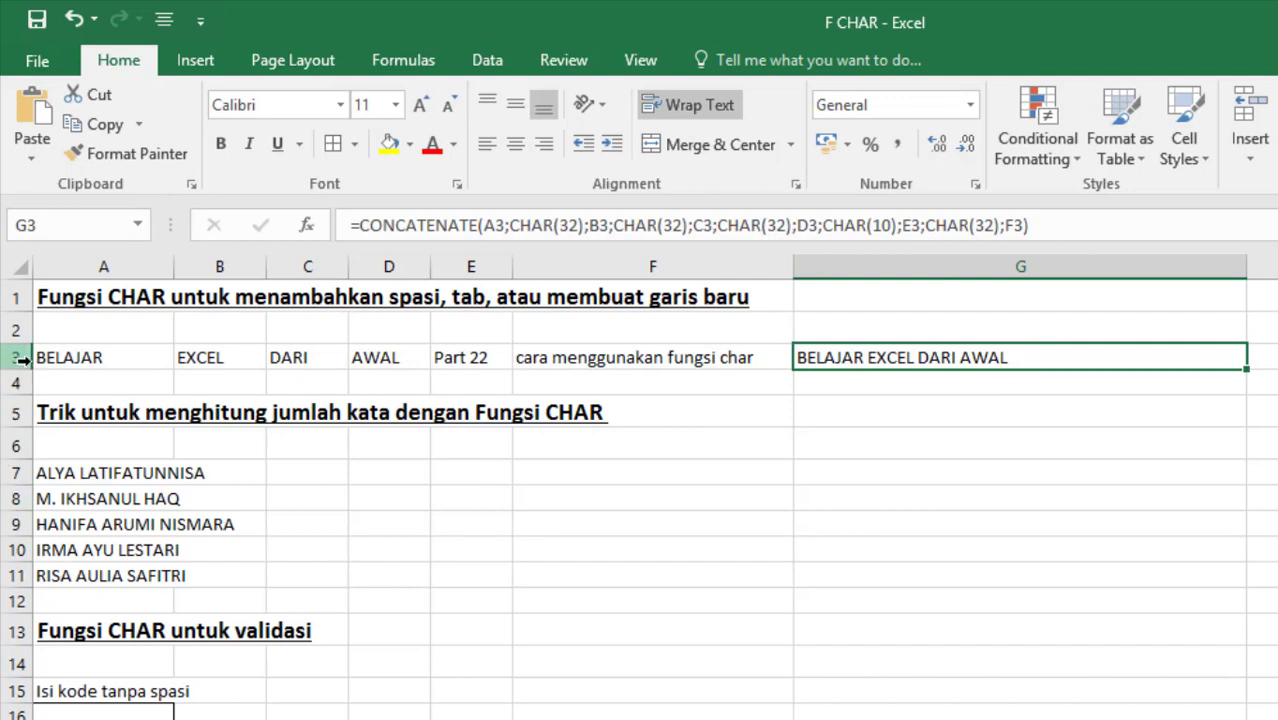
Increase row 3's height to fit two lines of text and make column G somewhat narrower.
drag(20, 374, 20, 398)
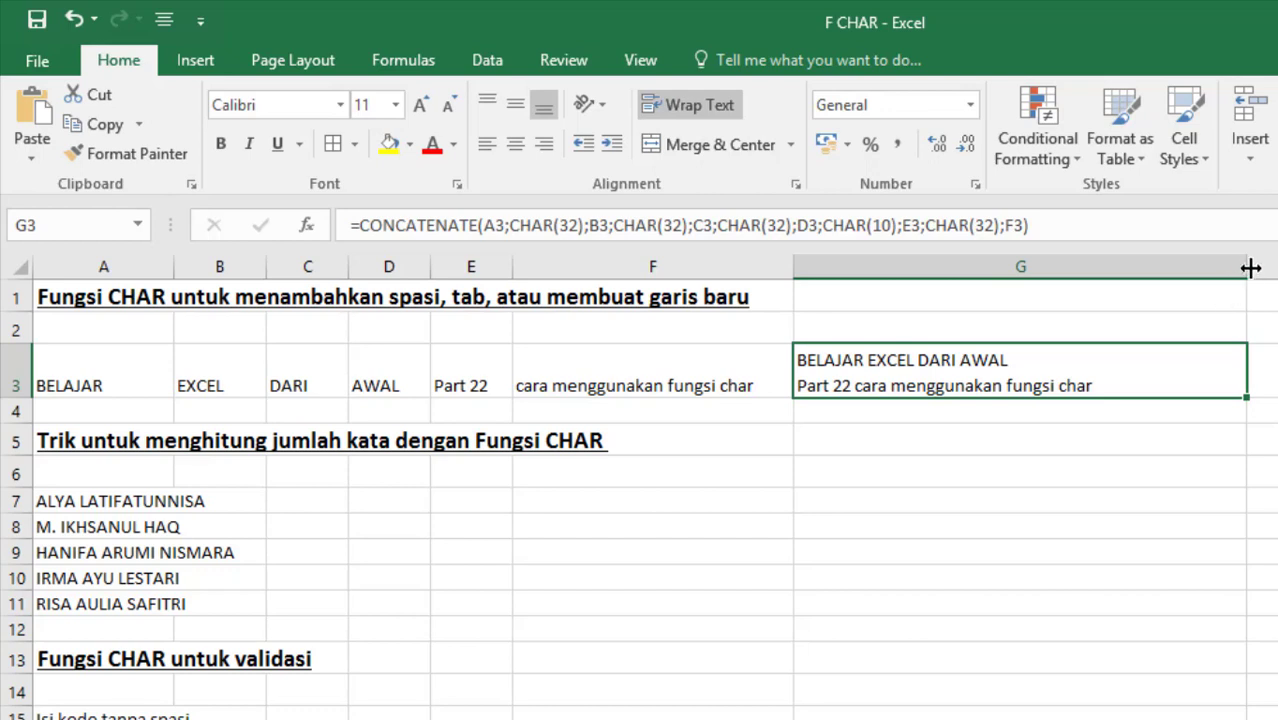
drag(1246, 267, 1097, 266)
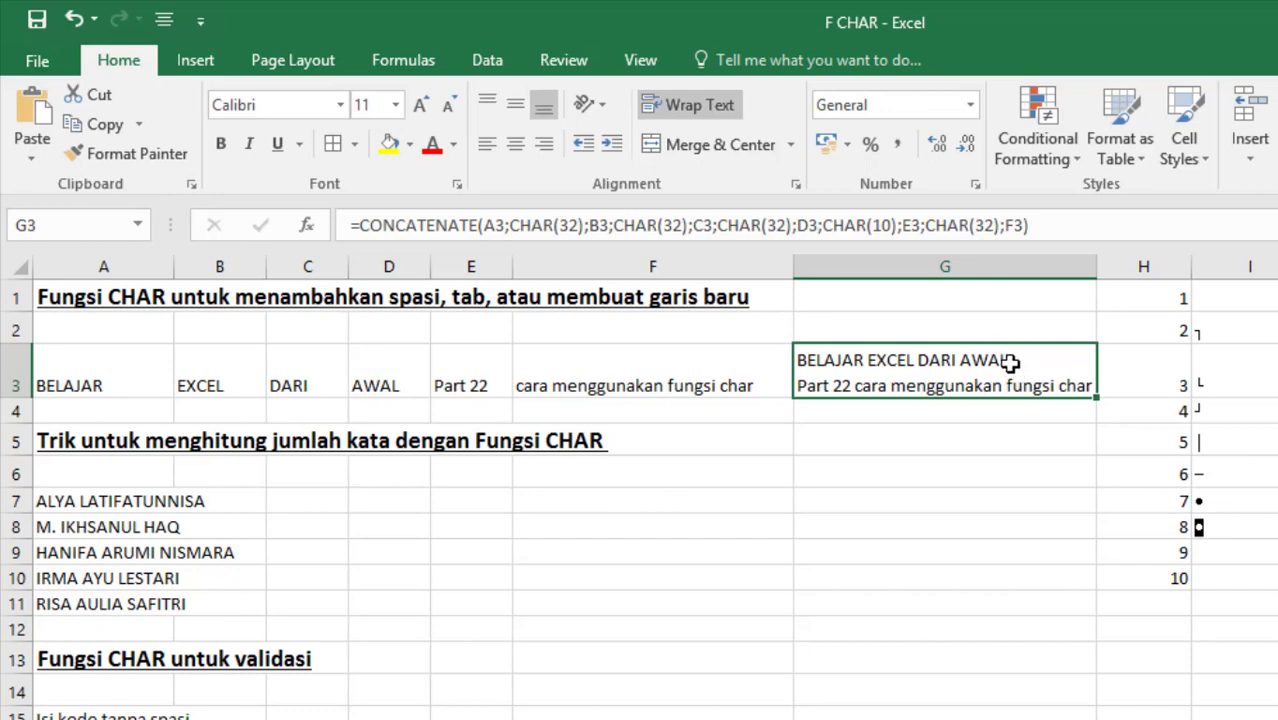
drag(1098, 265, 1148, 266)
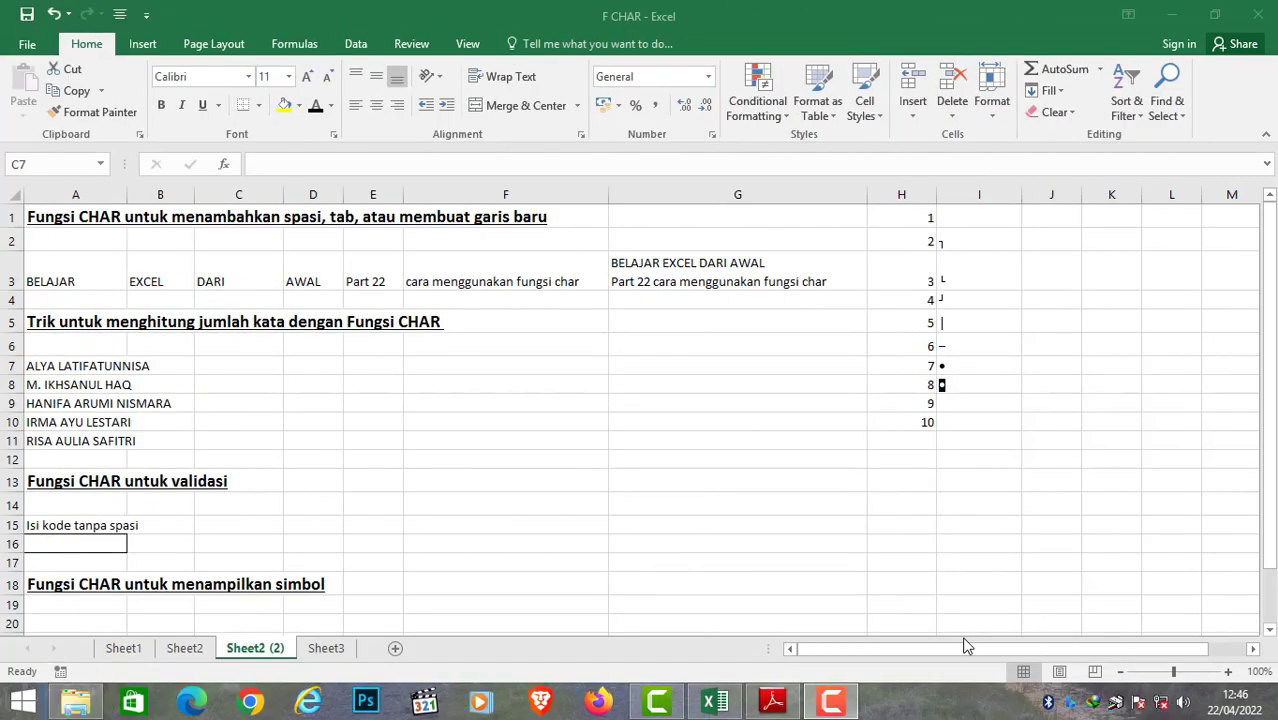
click(249, 359)
click(245, 365)
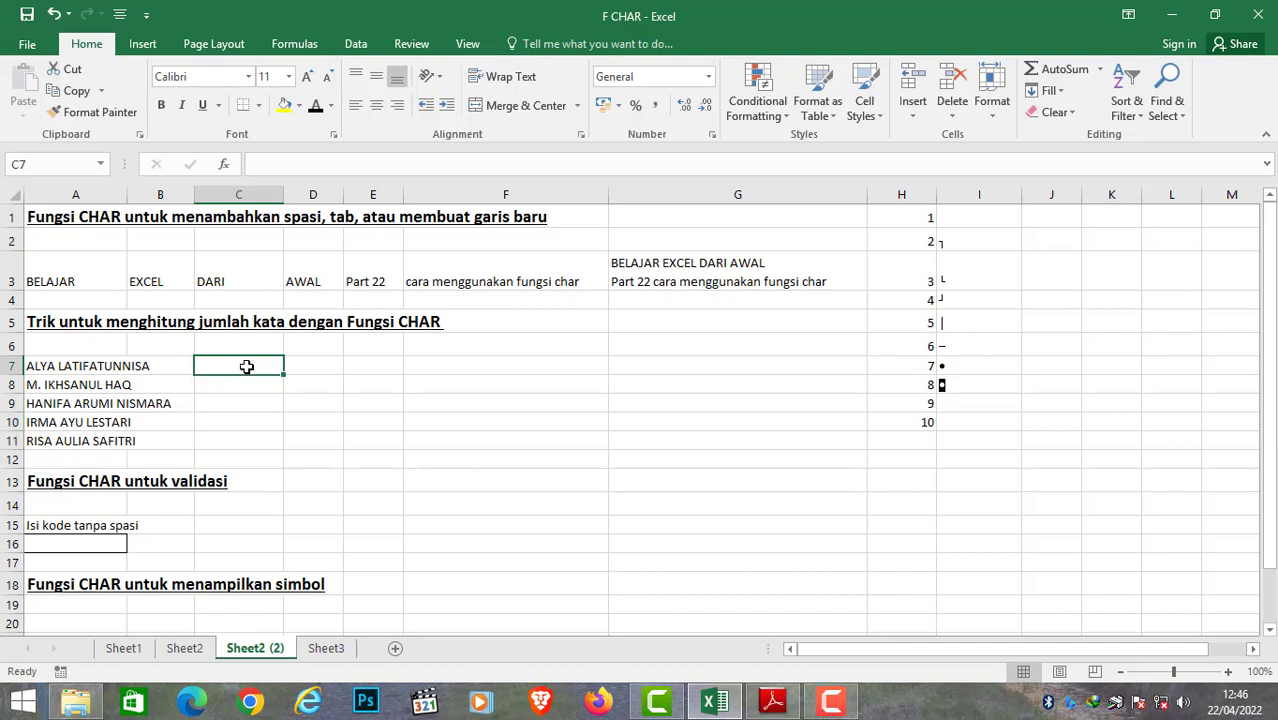
click(45, 364)
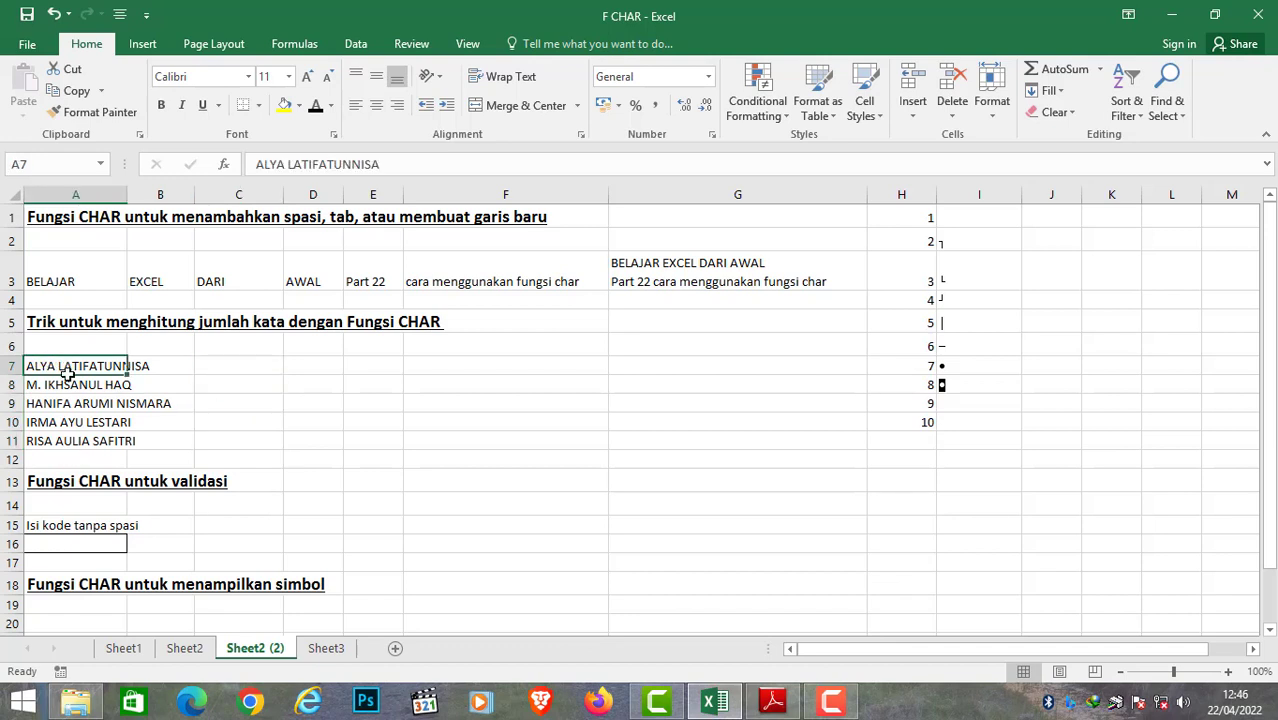
click(219, 367)
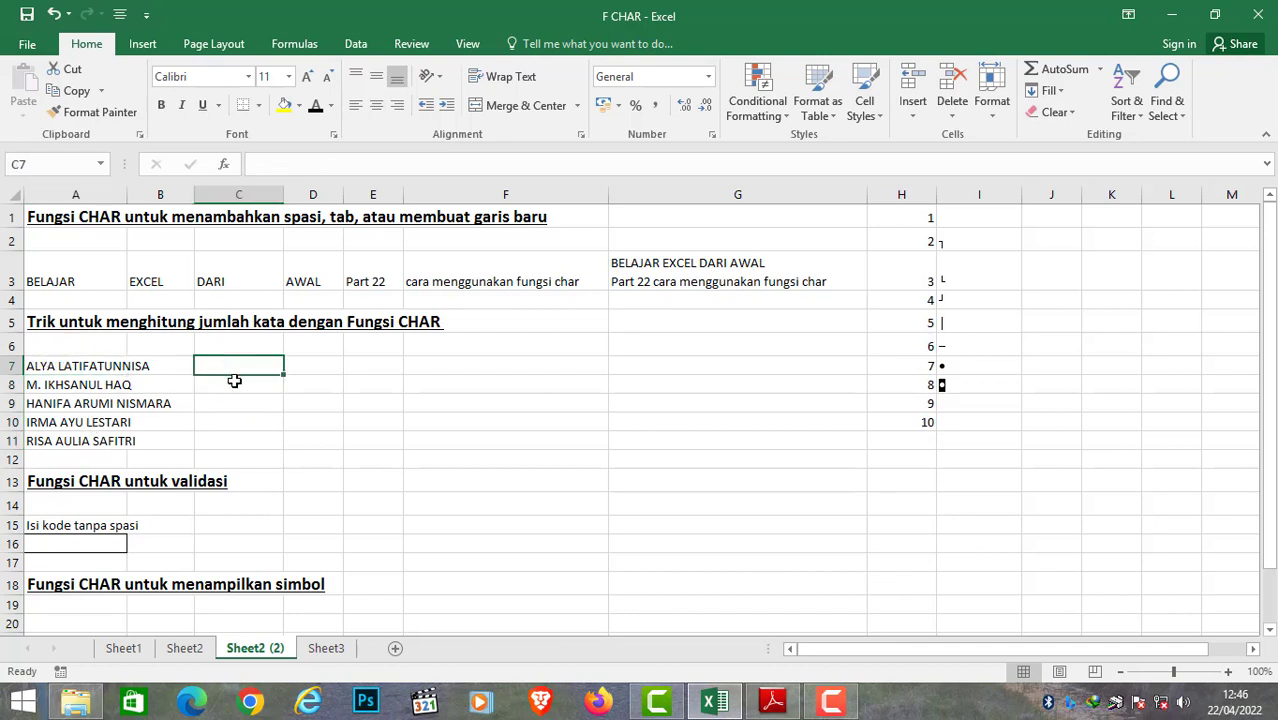
click(38, 370)
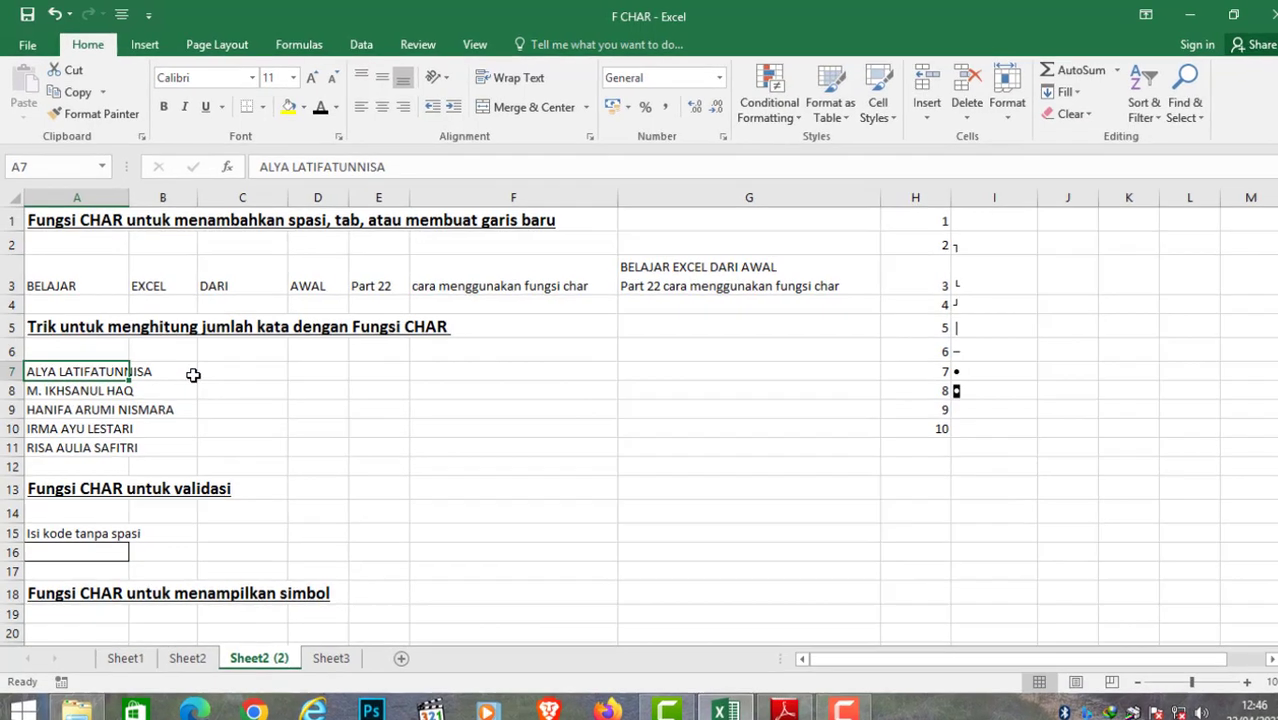
Enter =LEN(A7) in C7 to count the characters of the first listed name.
drag(185, 367, 222, 367)
key(Right)
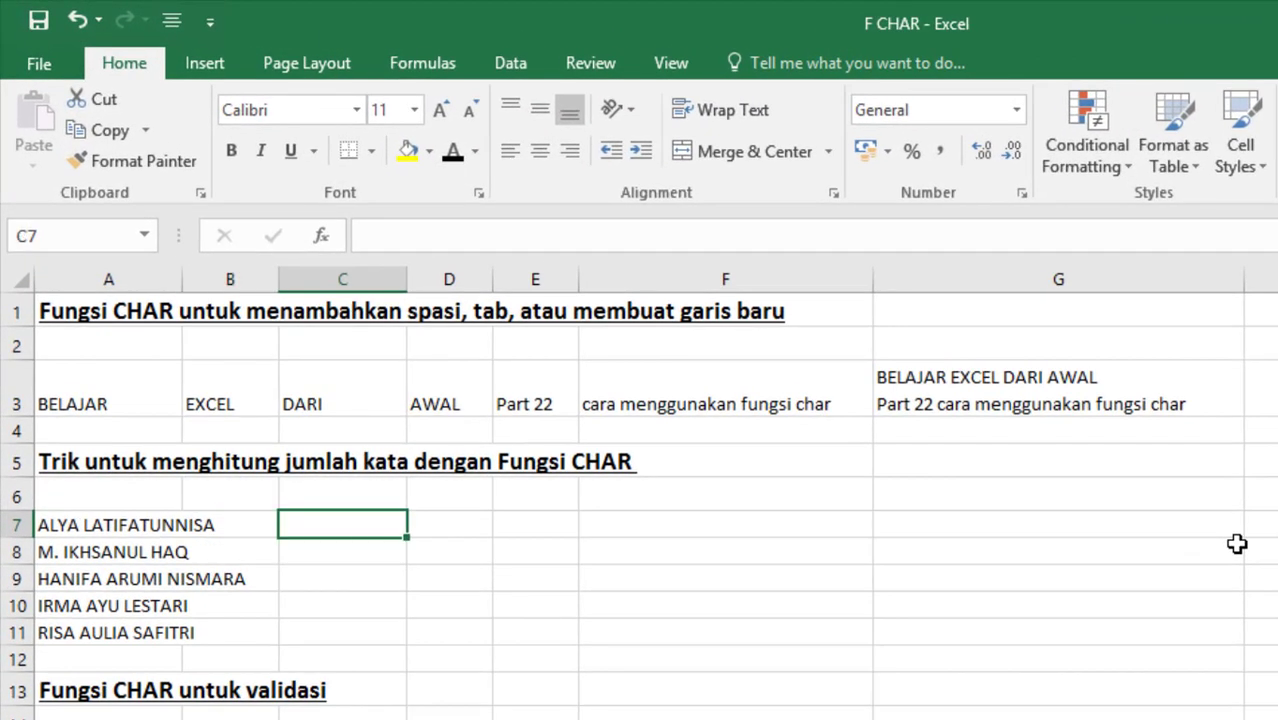
text(=en)
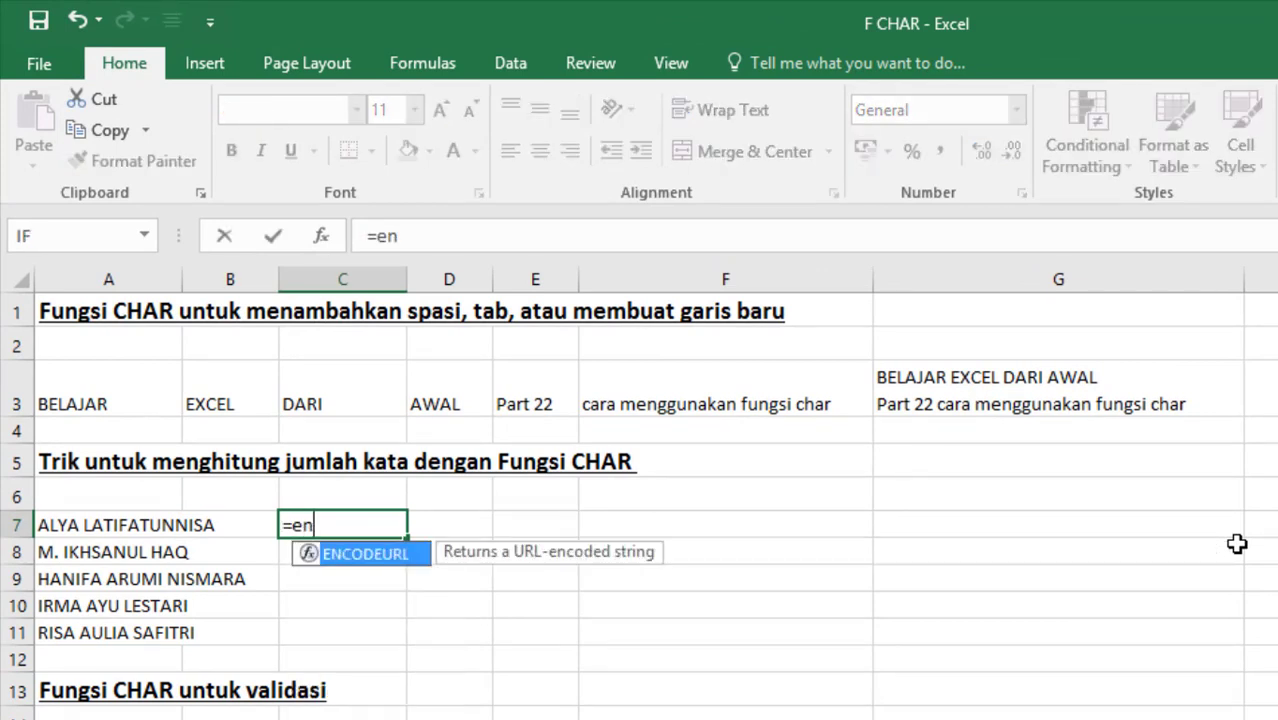
key(BackSpace)
key(BackSpace)
text(len()
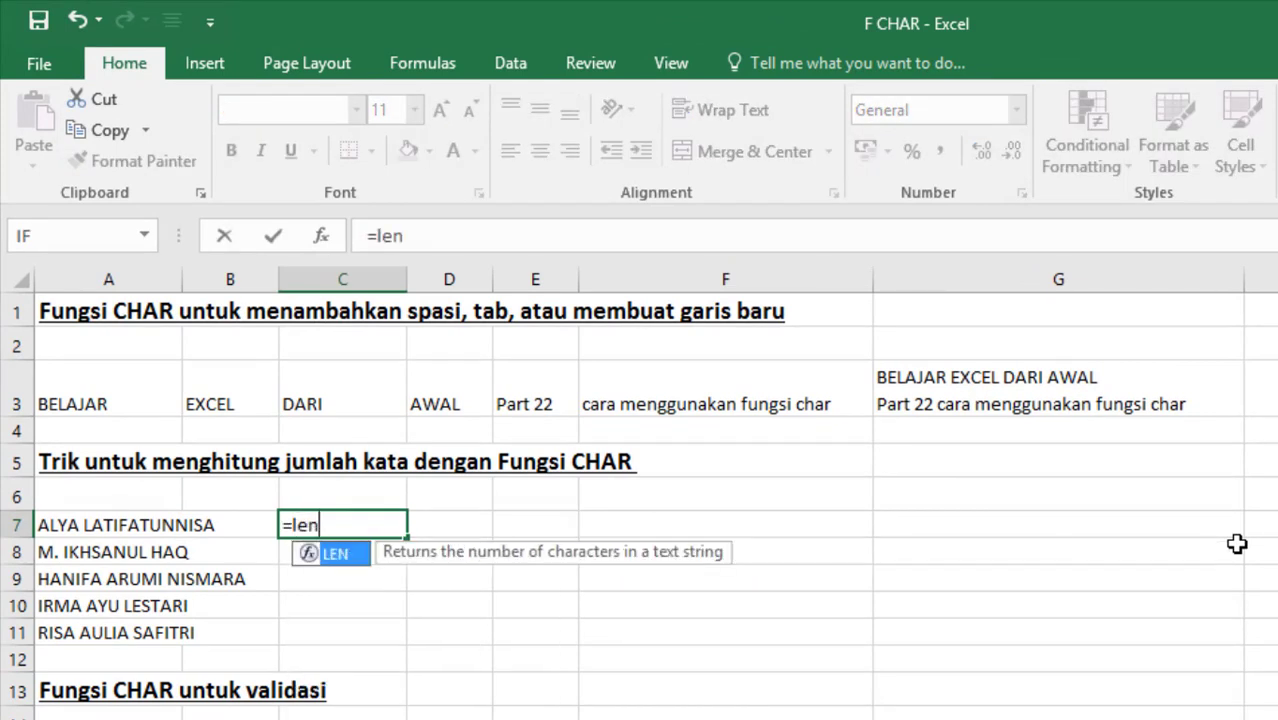
key(Left)
key(Left)
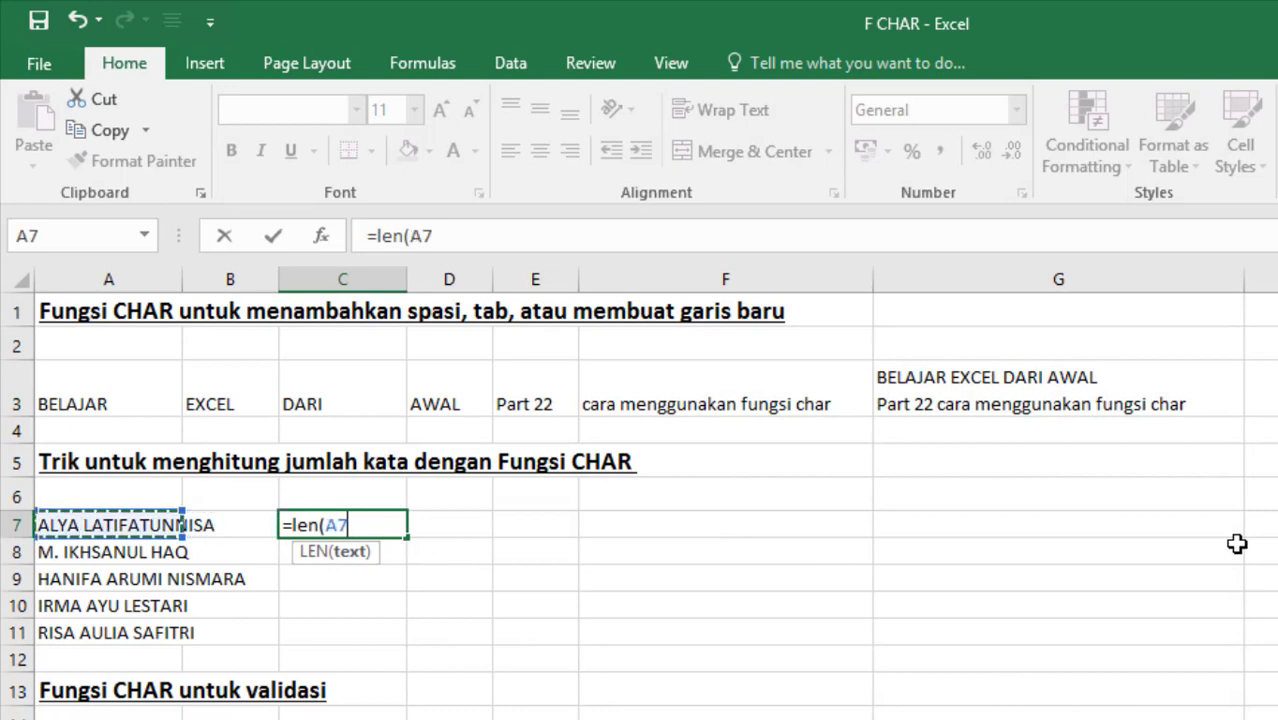
text())
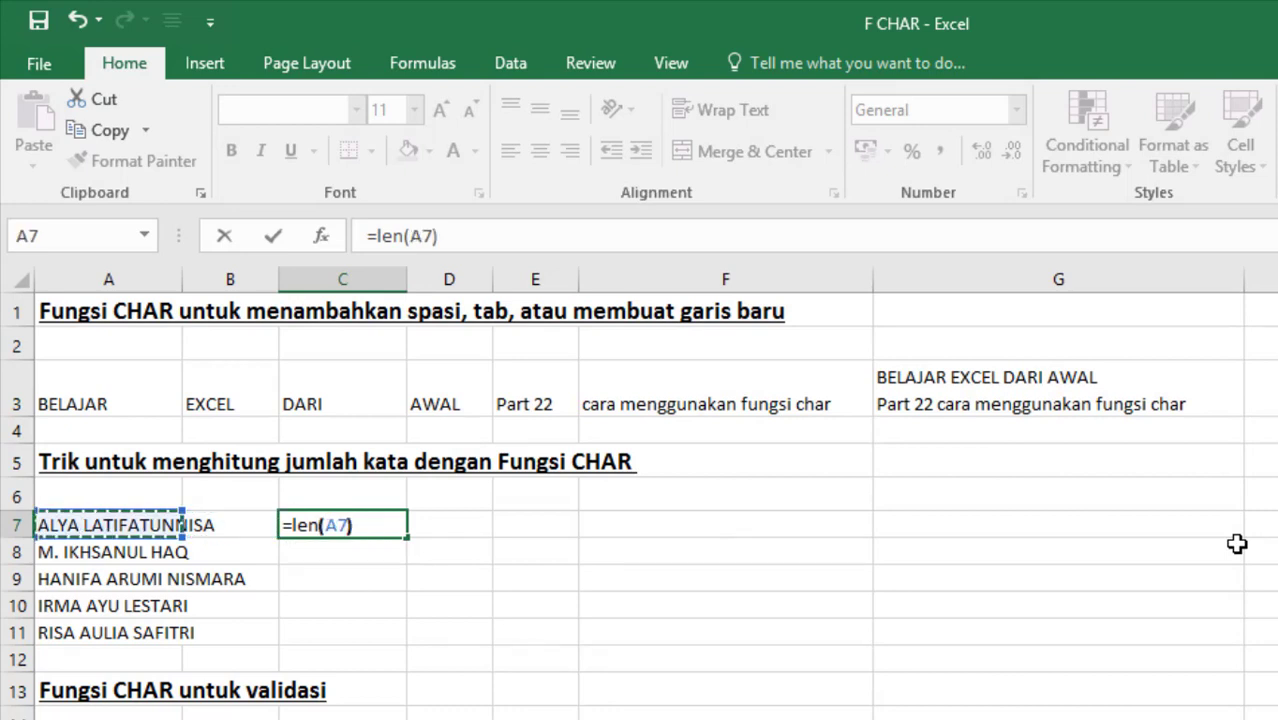
key(Return)
key(Up)
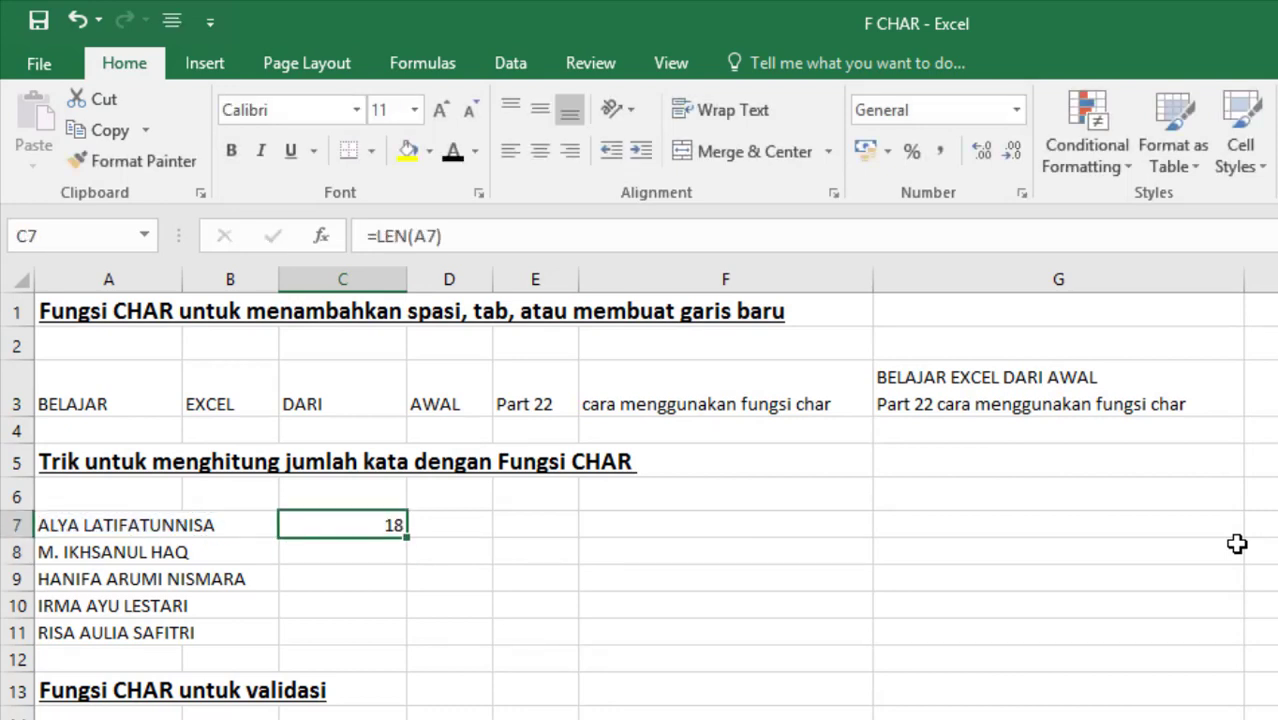
Extend the C7 formula by subtracting a second LEN with a SUBSTITUTE function nested inside it.
key(F2)
text(-len()
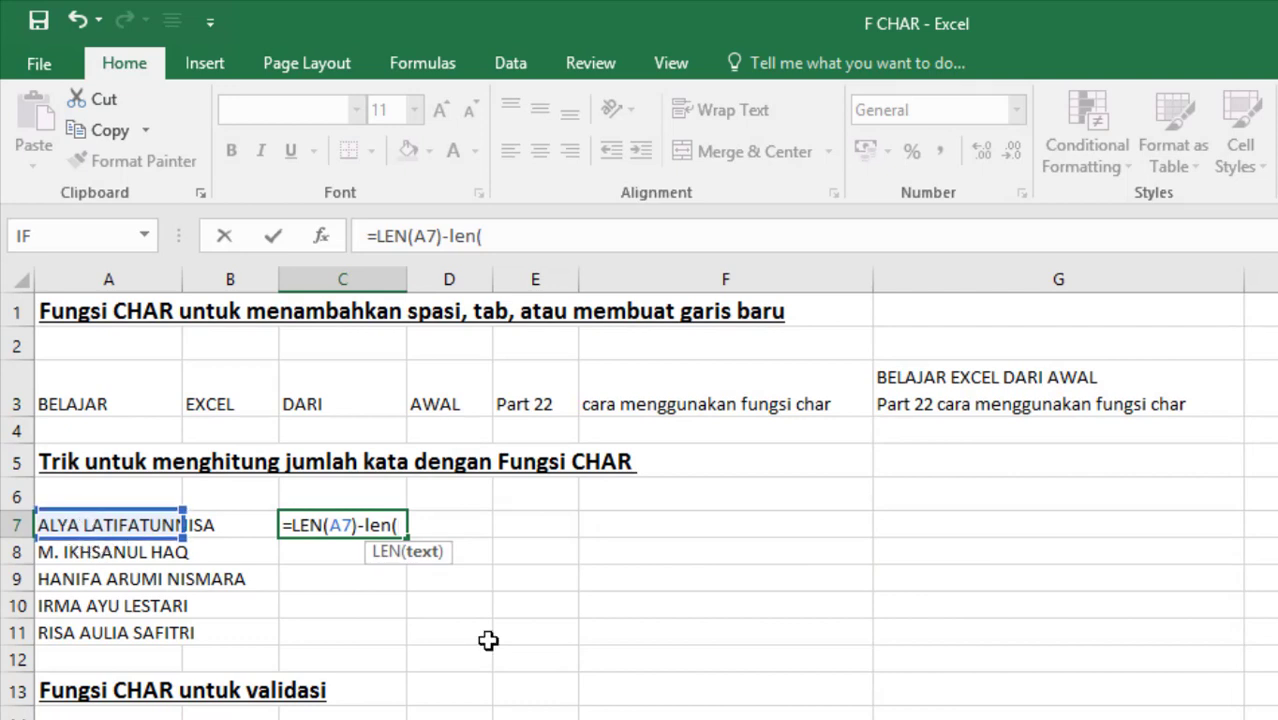
text(su)
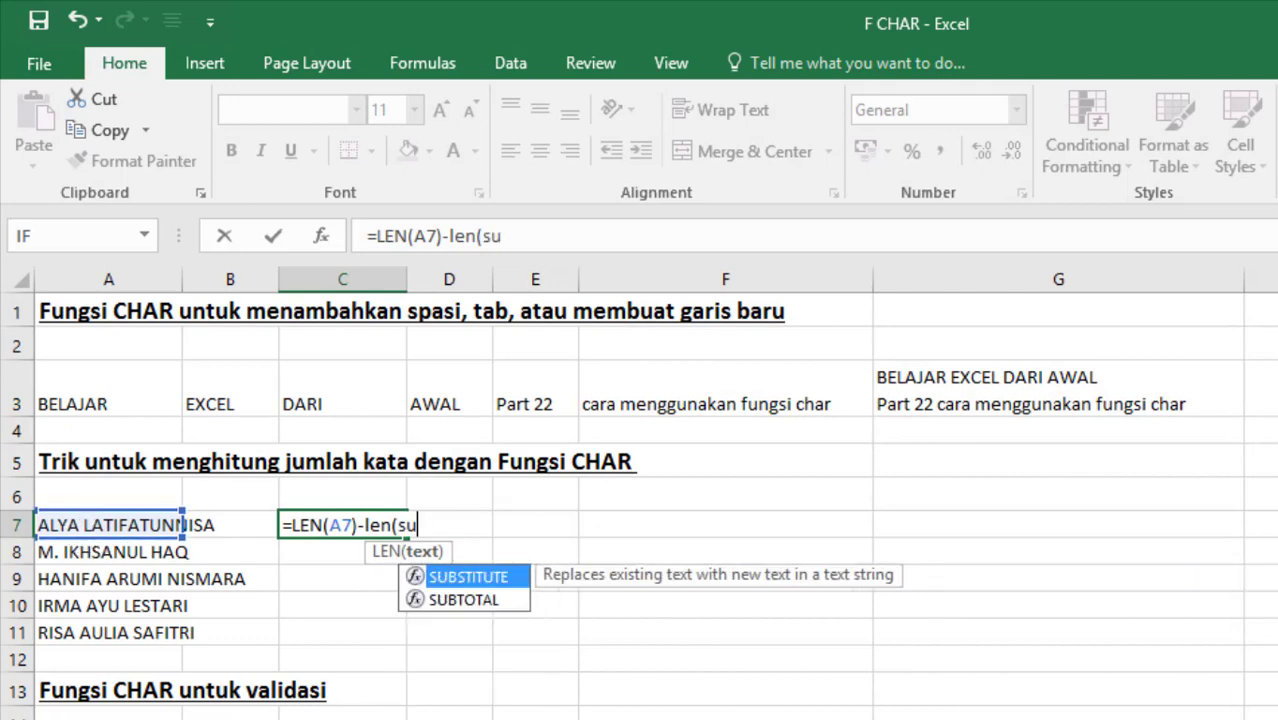
text(bstite)
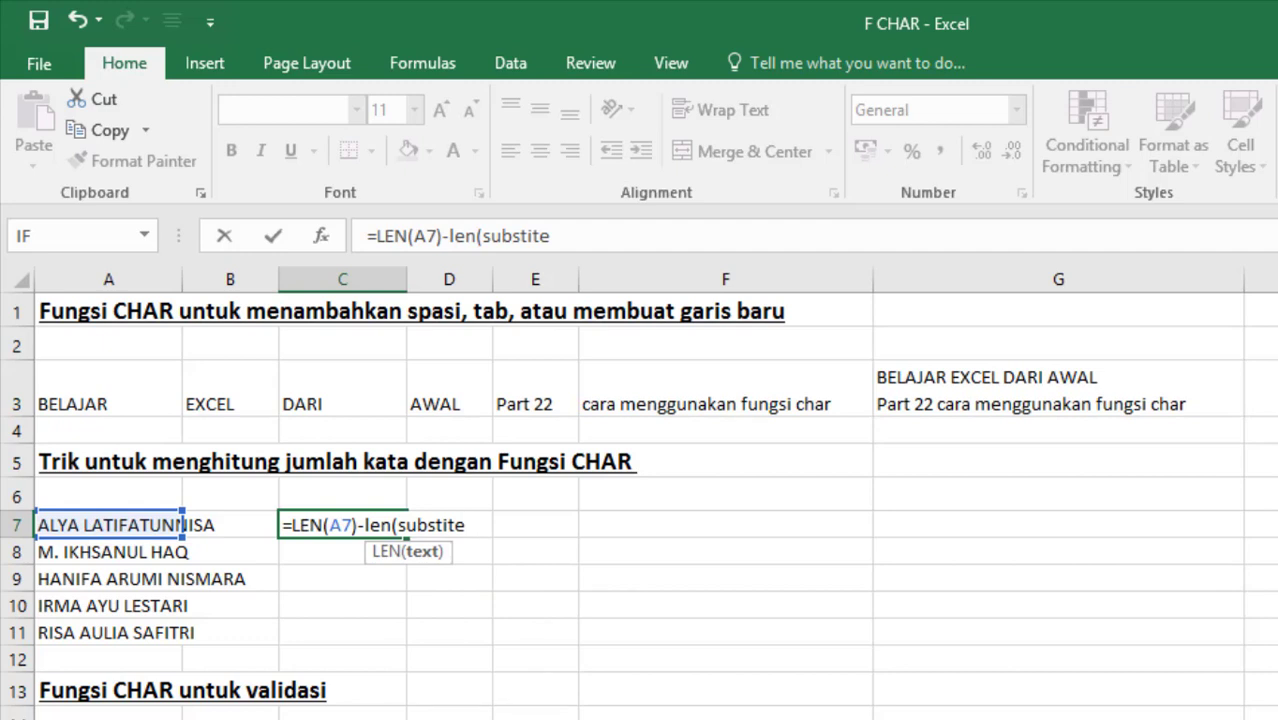
key(BackSpace)
text(ute)
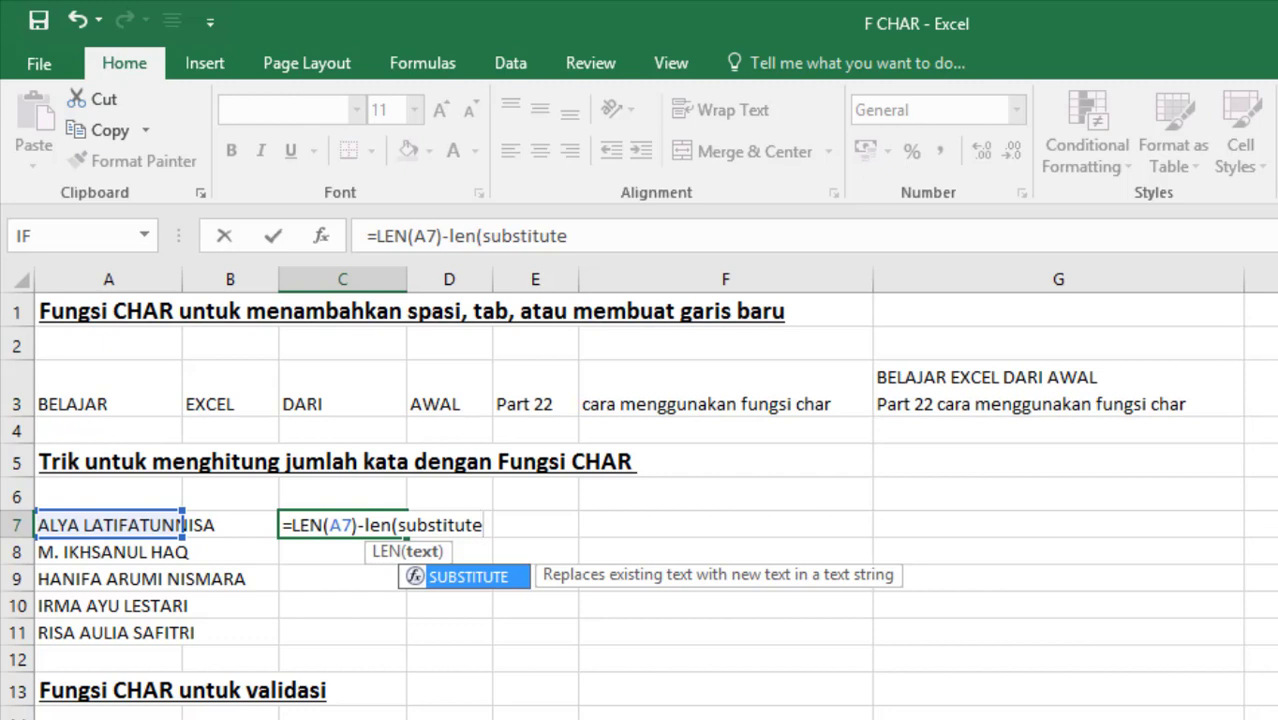
text(()
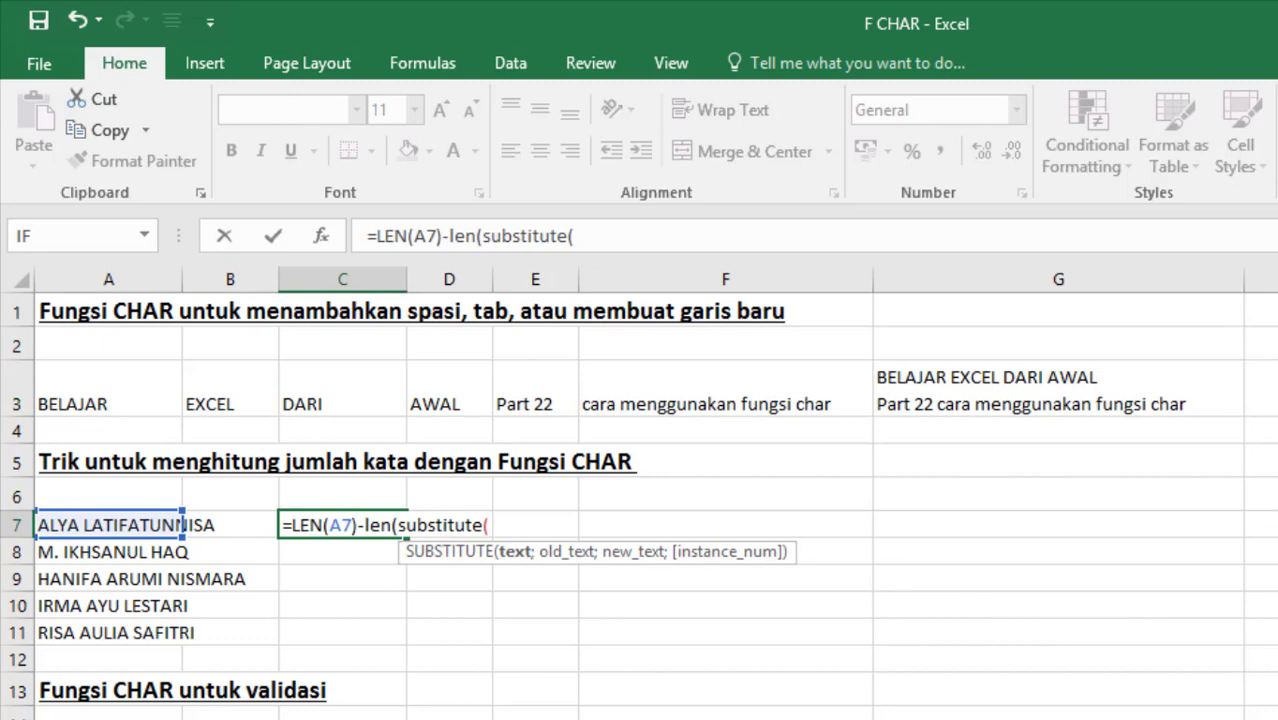
Complete the SUBSTITUTE arguments in C7 as A7;CHAR(32);"" to remove the spaces, and confirm the formula.
click(118, 527)
text(;)
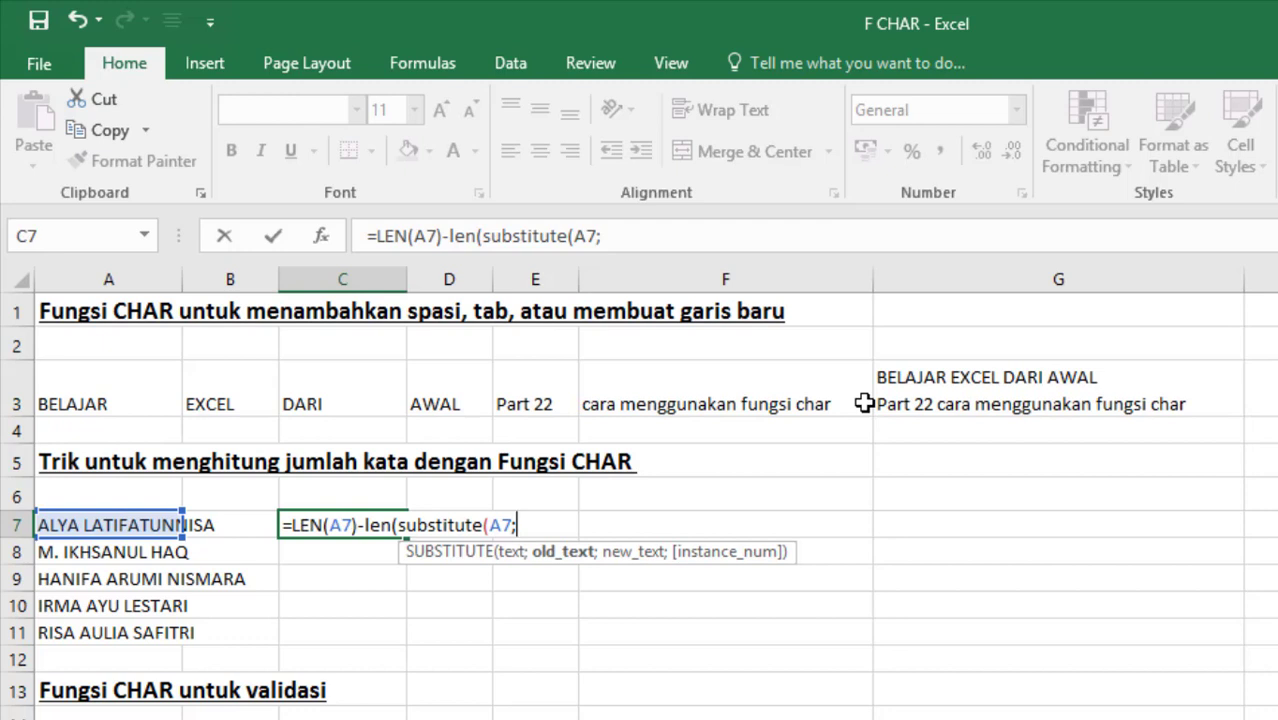
text(cha)
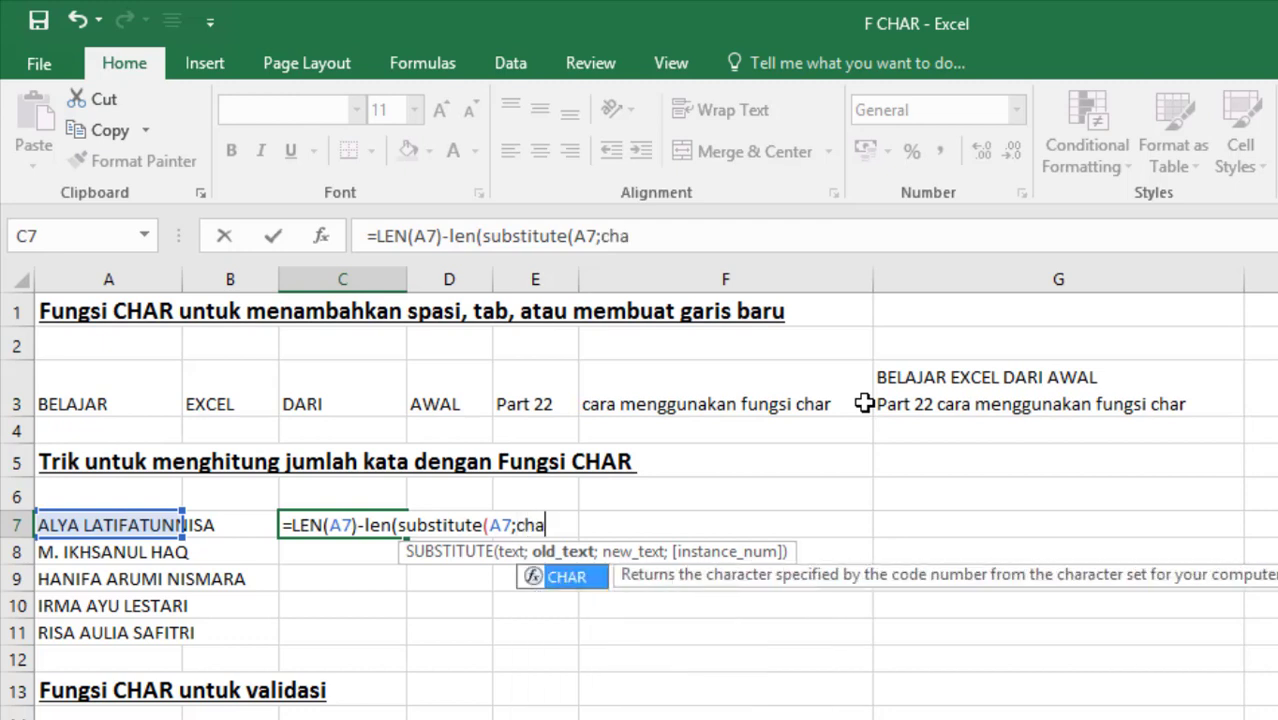
text(r(32))
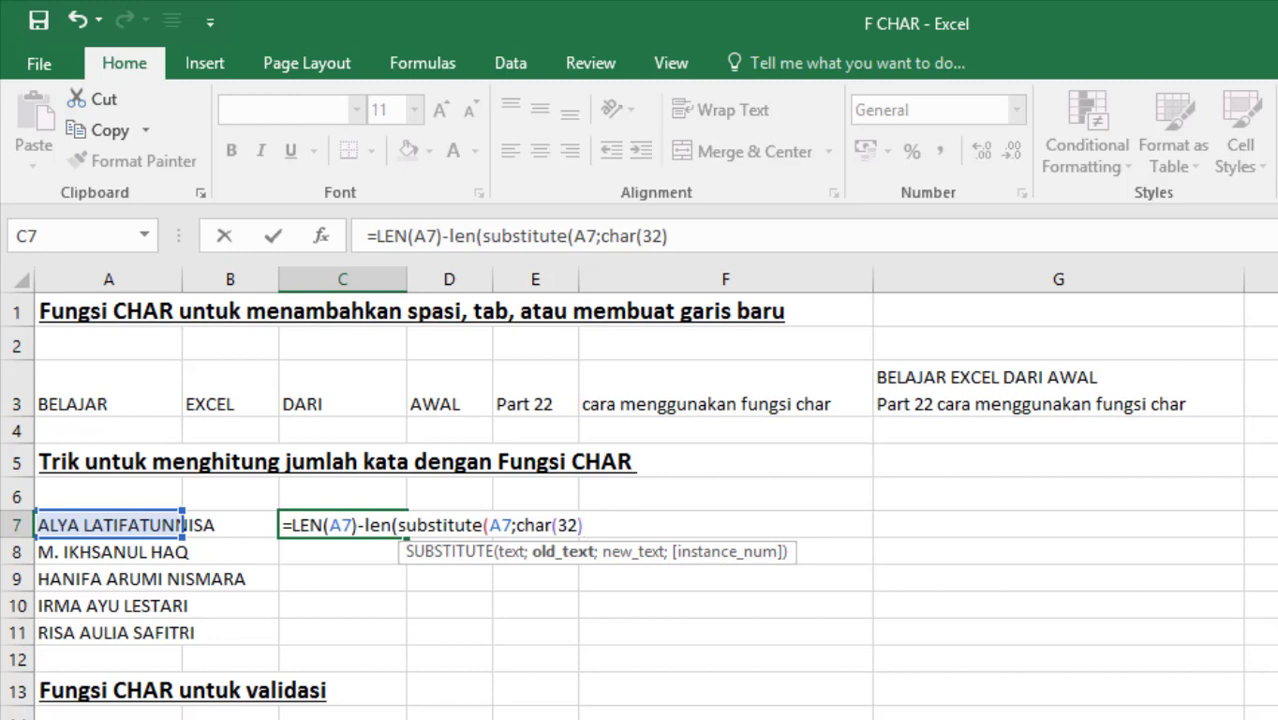
text(;"")
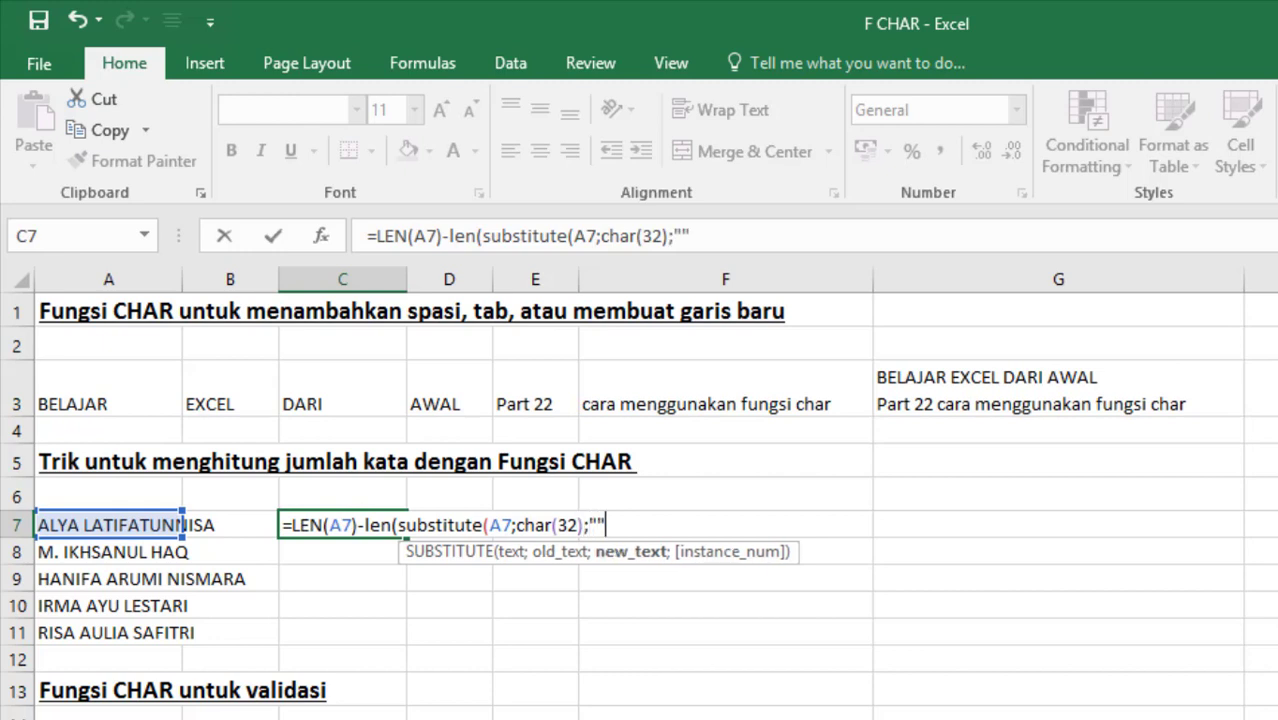
text()))
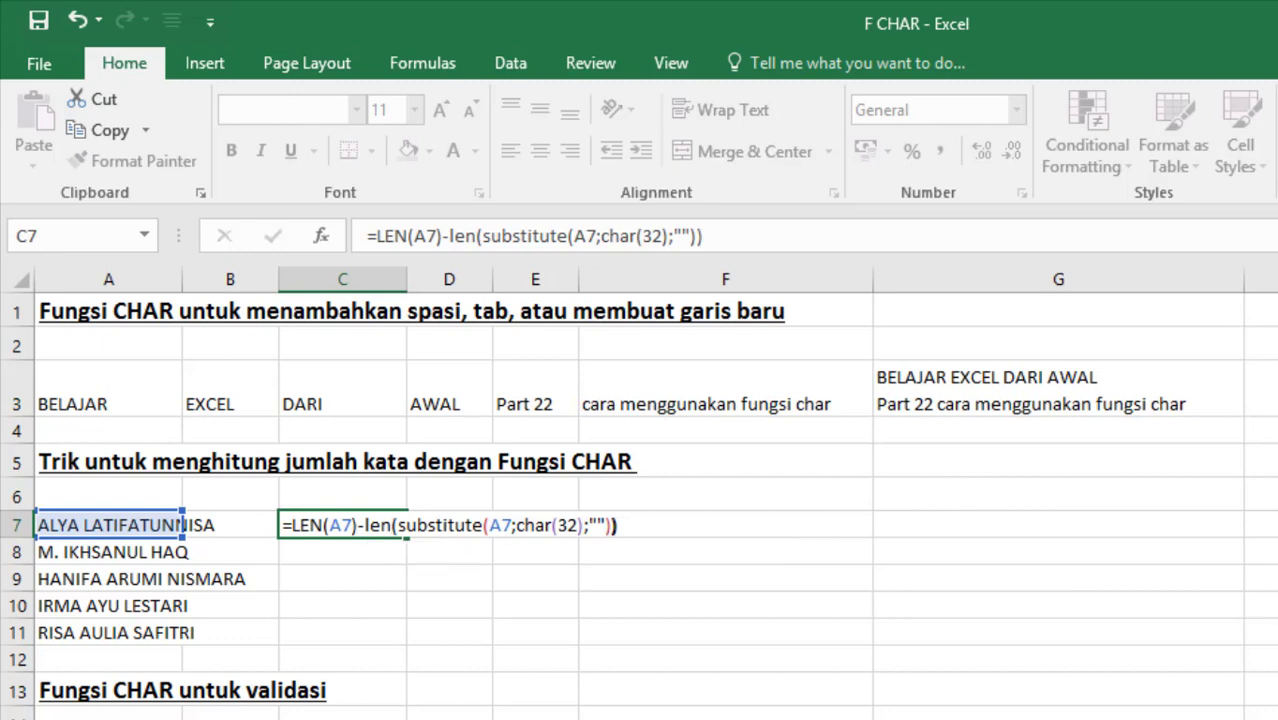
key(Return)
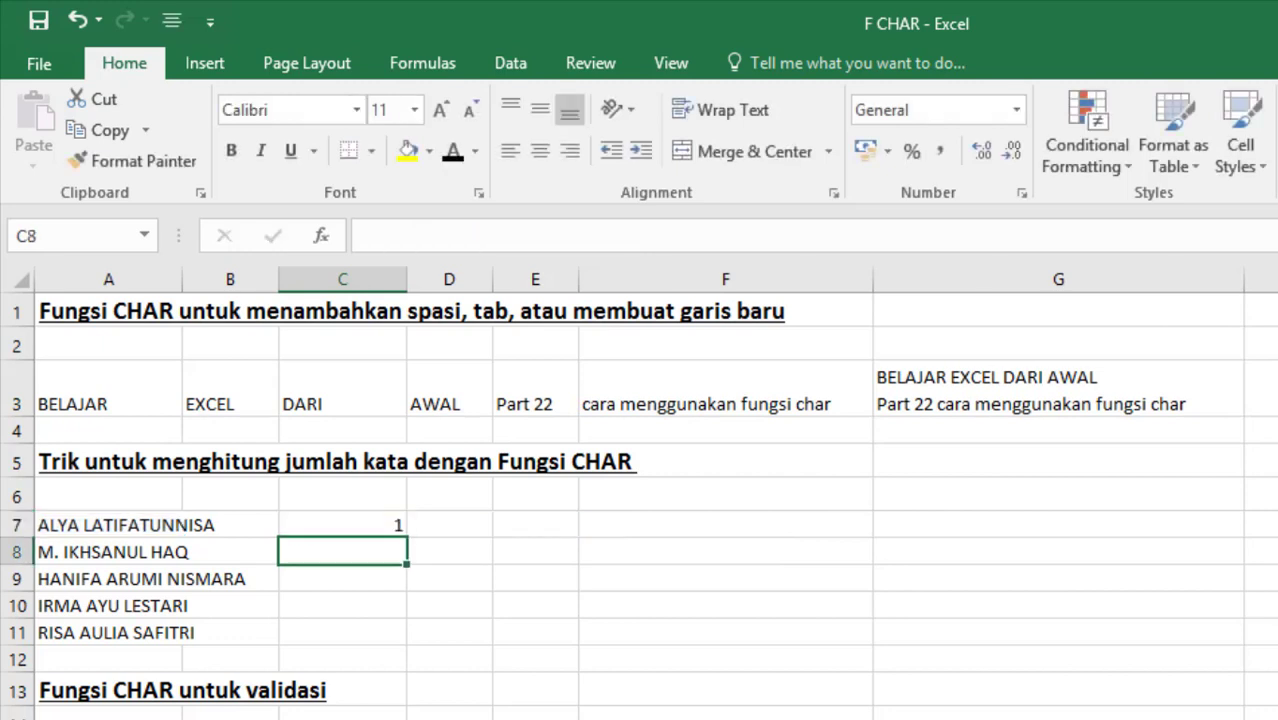
Evaluate the LEN(SUBSTITUTE(A7;CHAR(32);"")) part of the C7 formula in place, and undo the replacement.
key(Up)
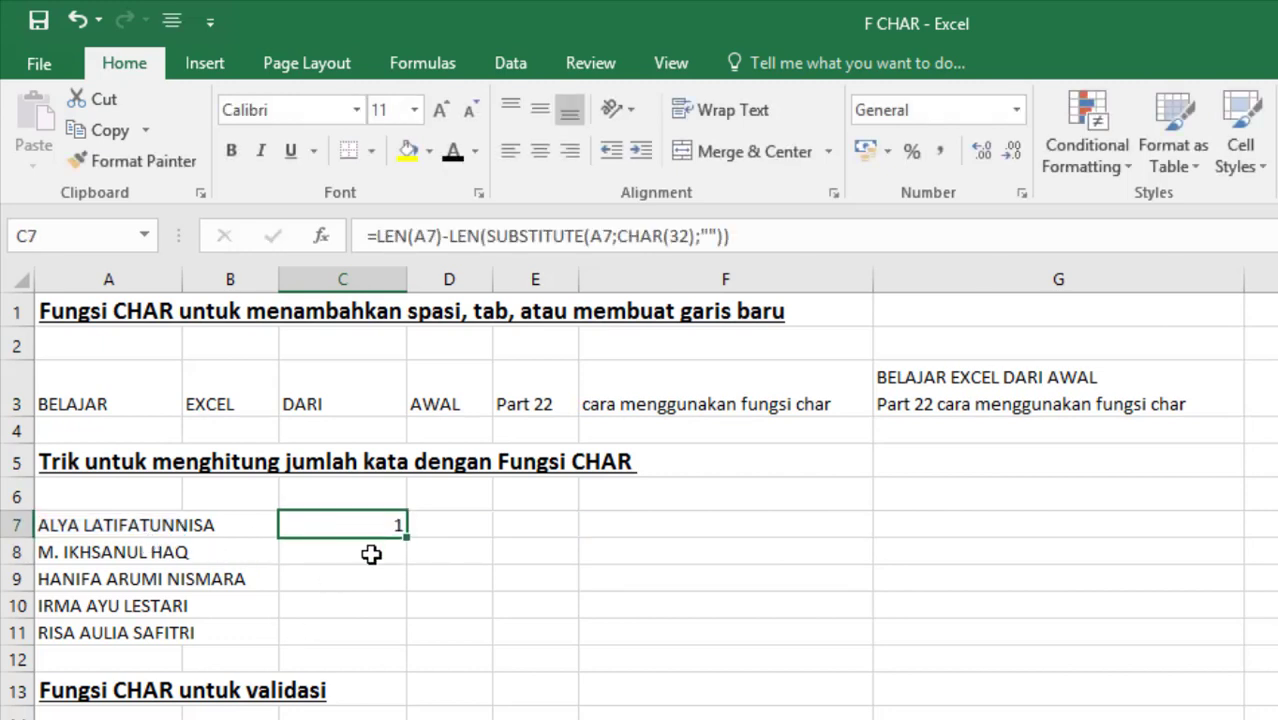
key(F2)
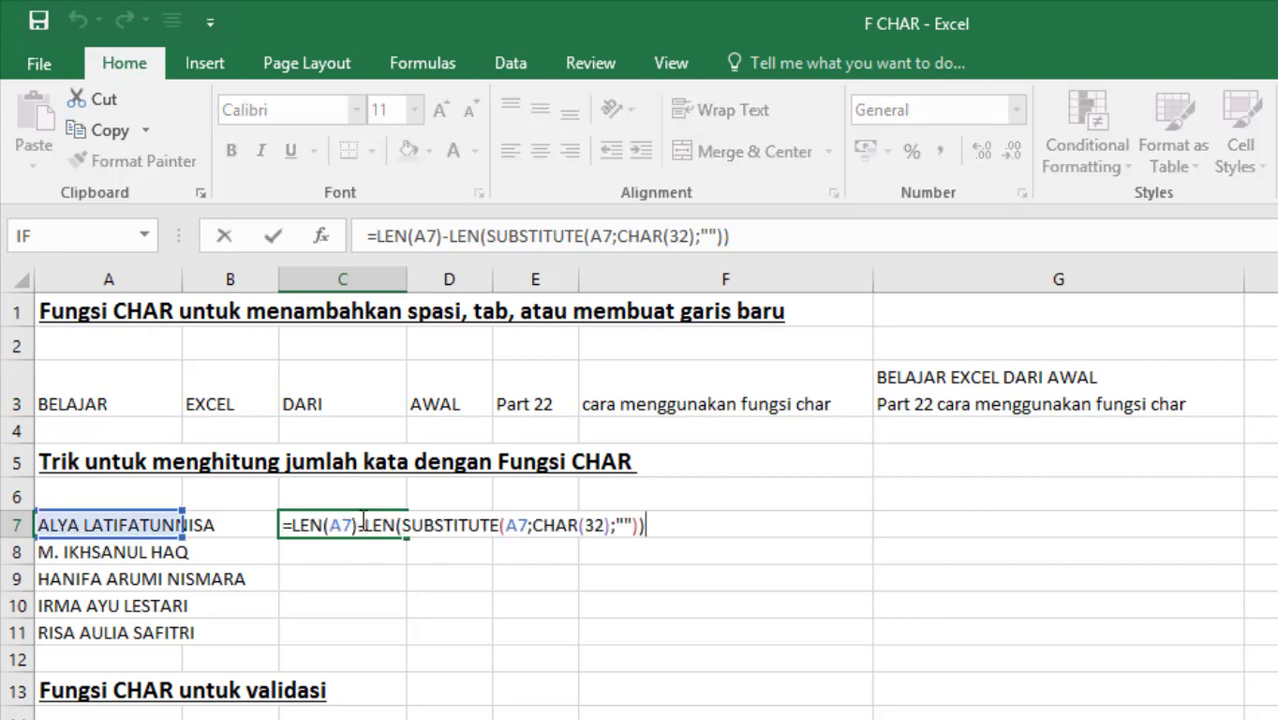
drag(366, 522, 650, 532)
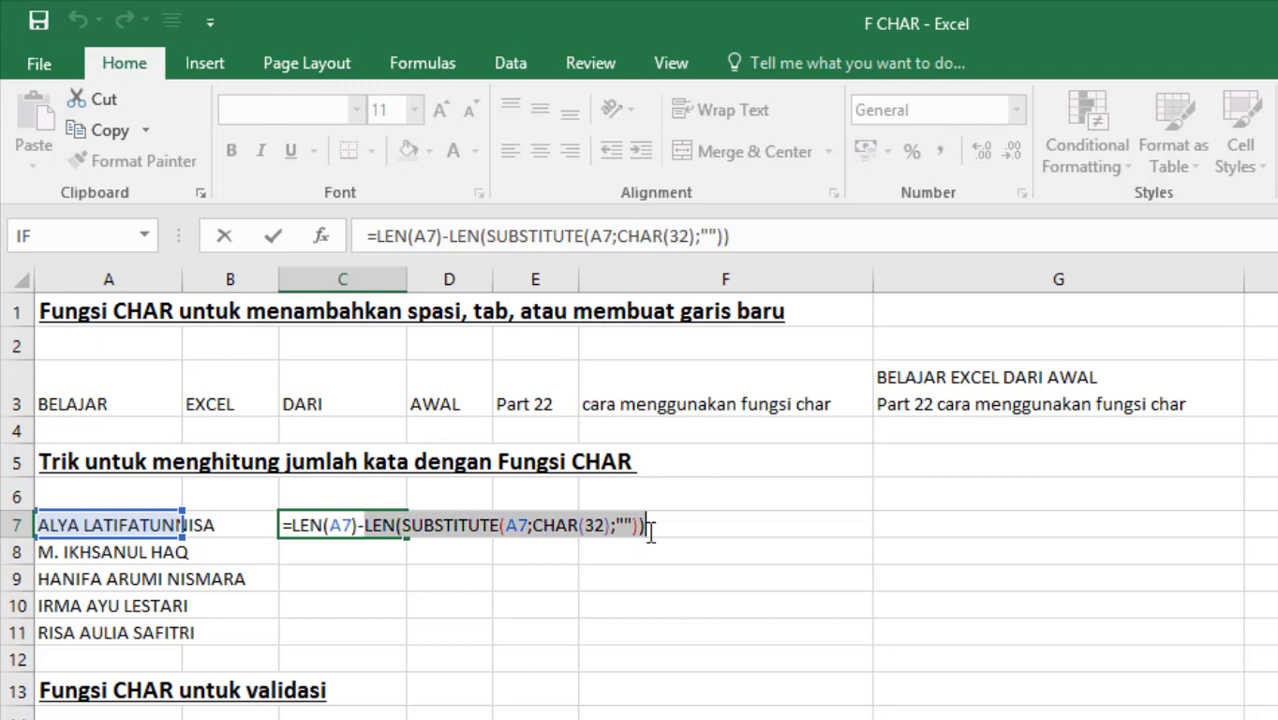
key(F9)
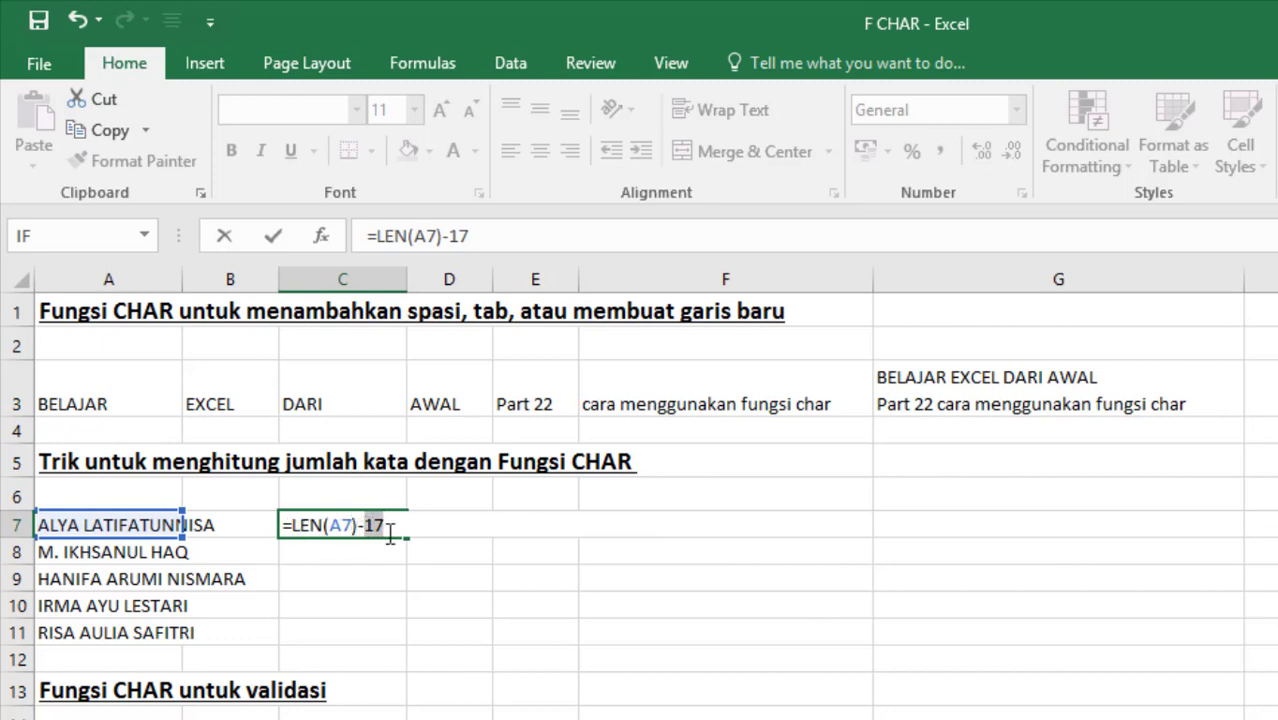
key(ctrl+z)
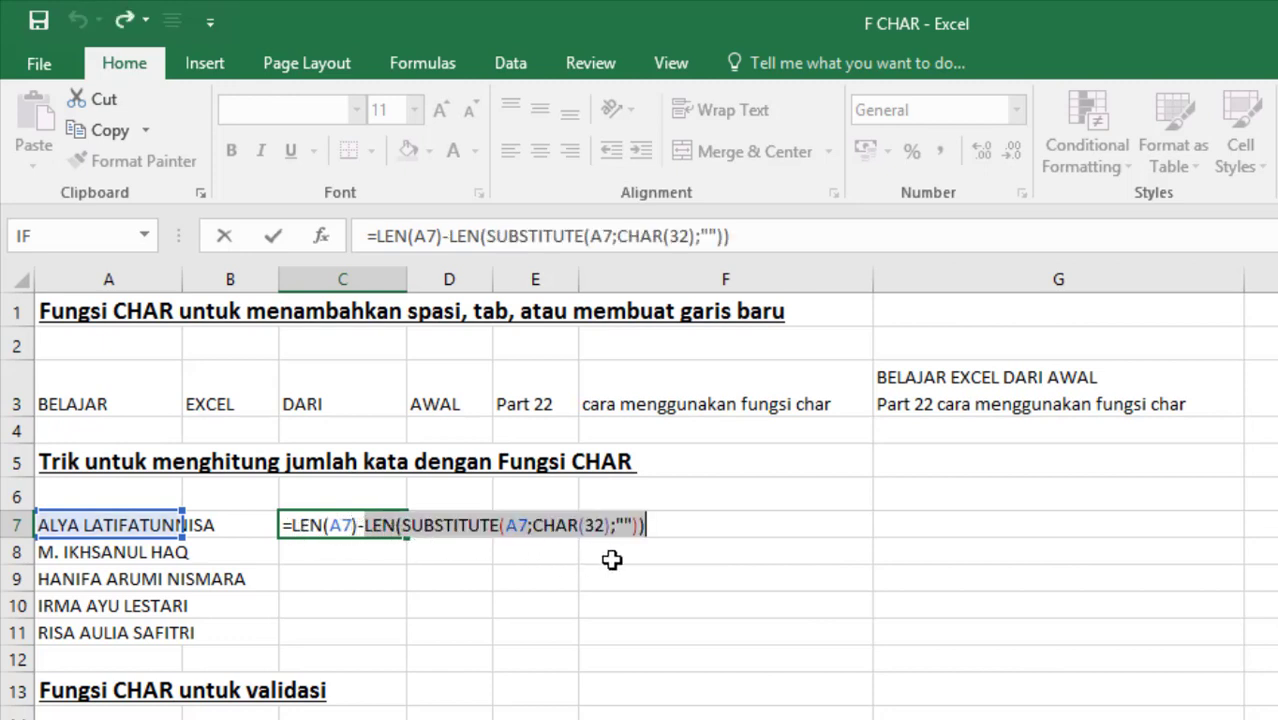
key(Return)
key(Up)
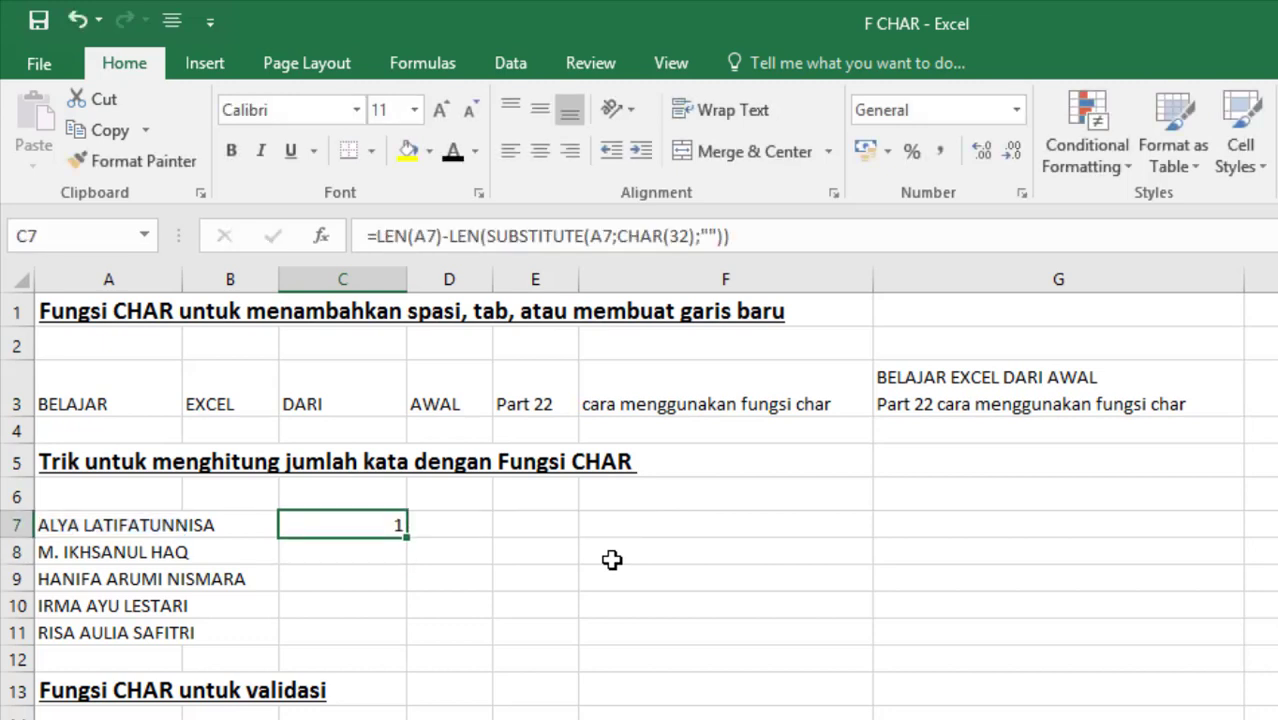
Append +1 to the end of the C7 formula so that it counts words instead of spaces.
key(Return)
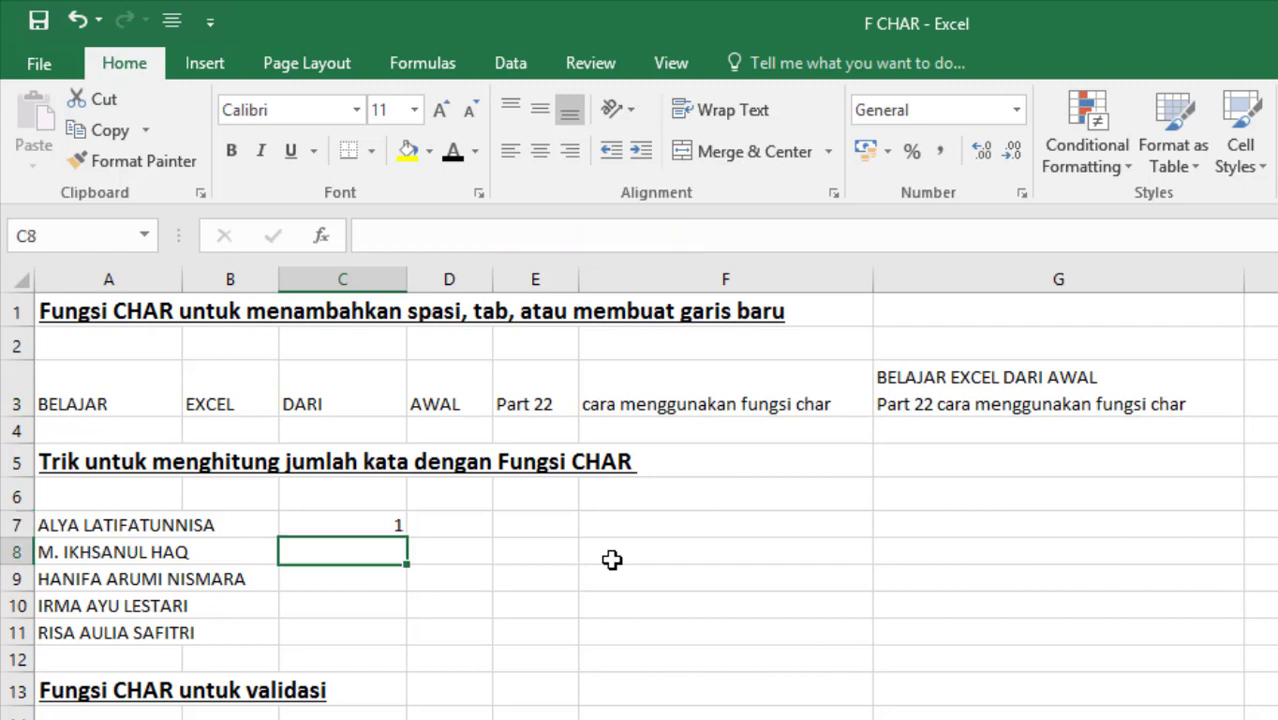
key(Up)
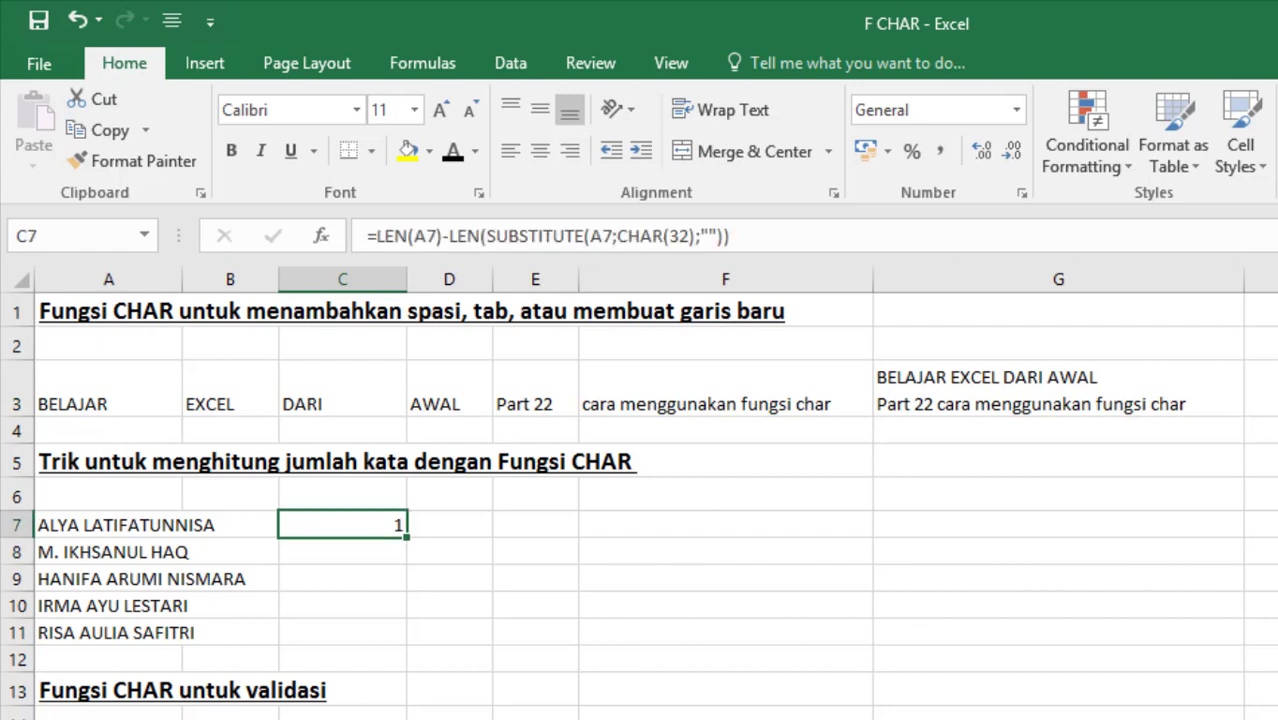
click(60, 529)
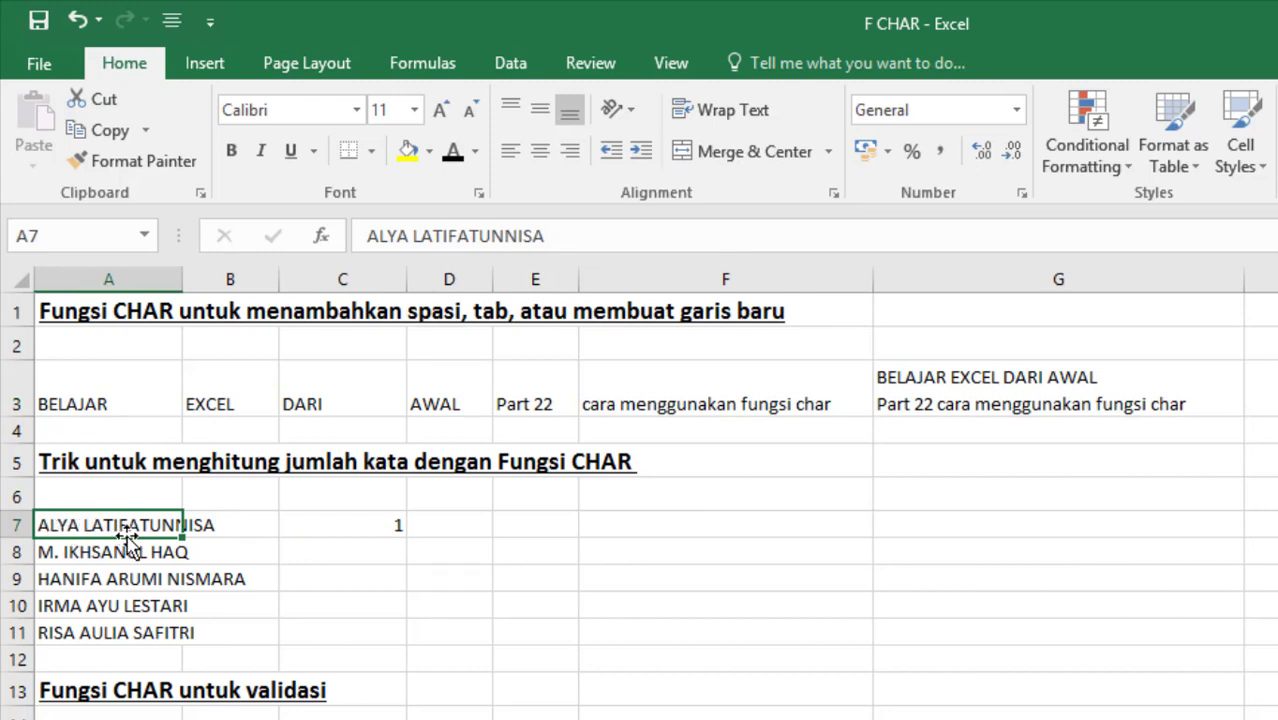
click(378, 524)
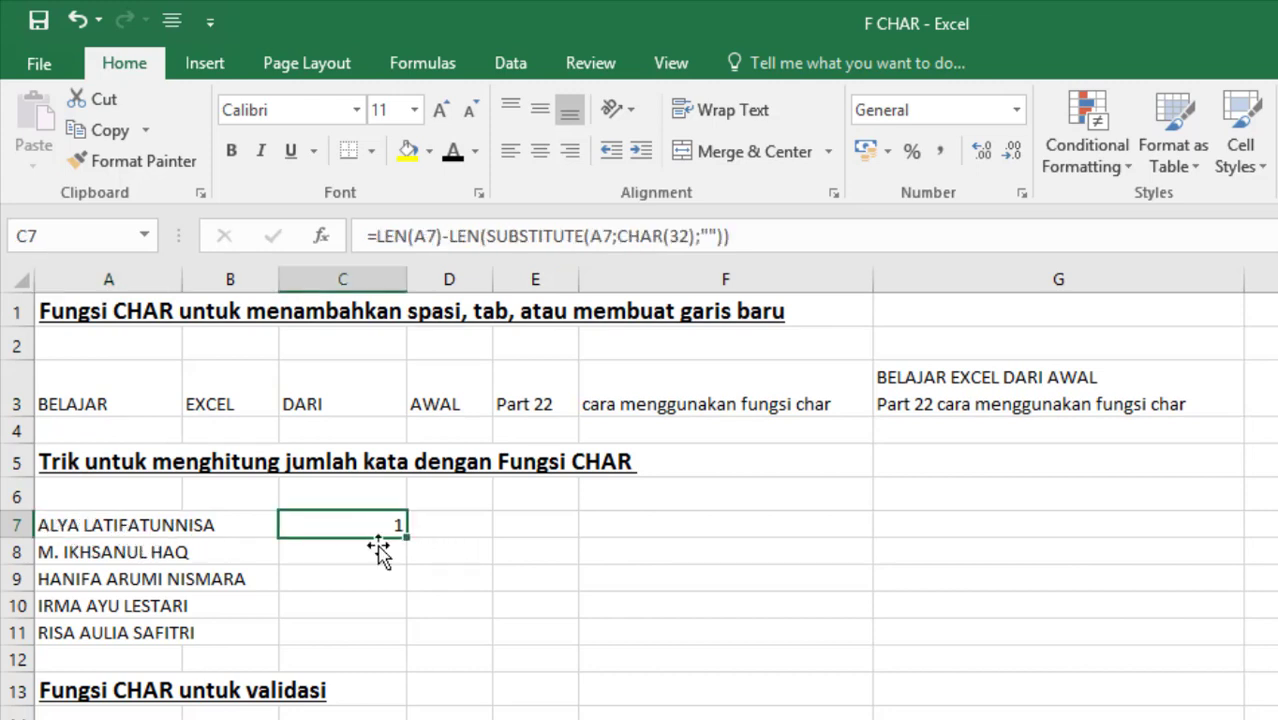
click(735, 236)
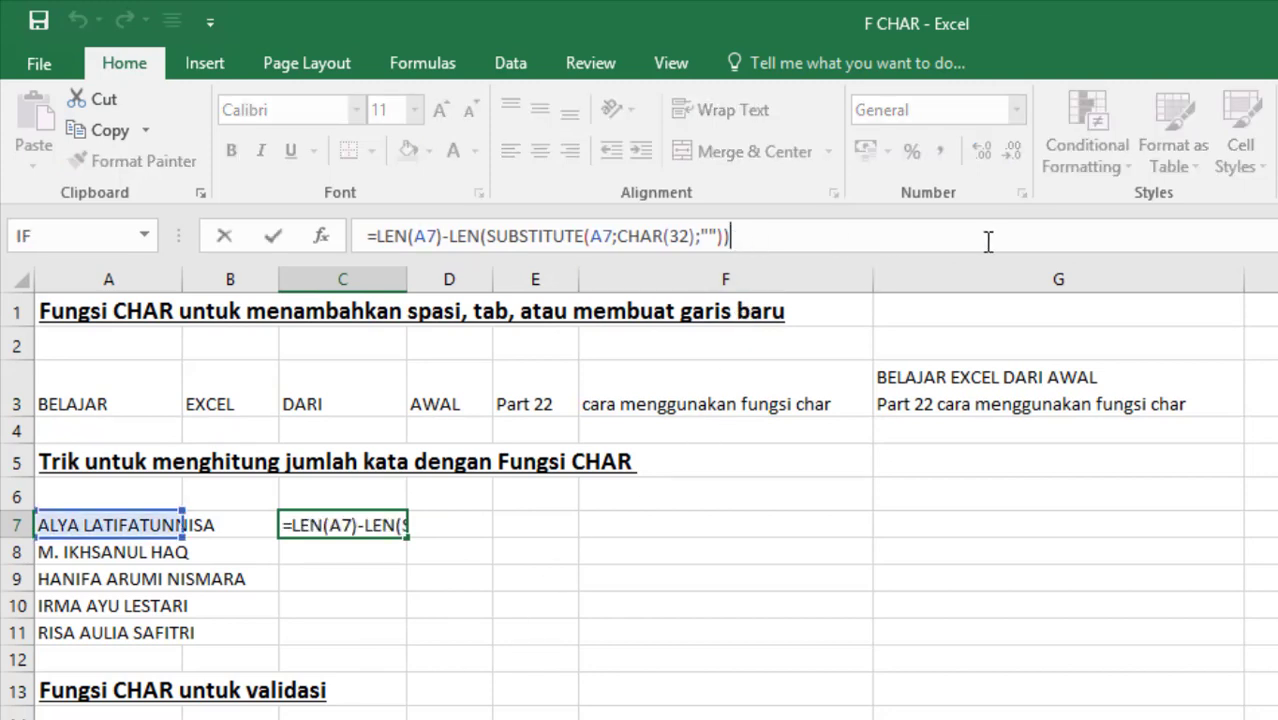
text(+)
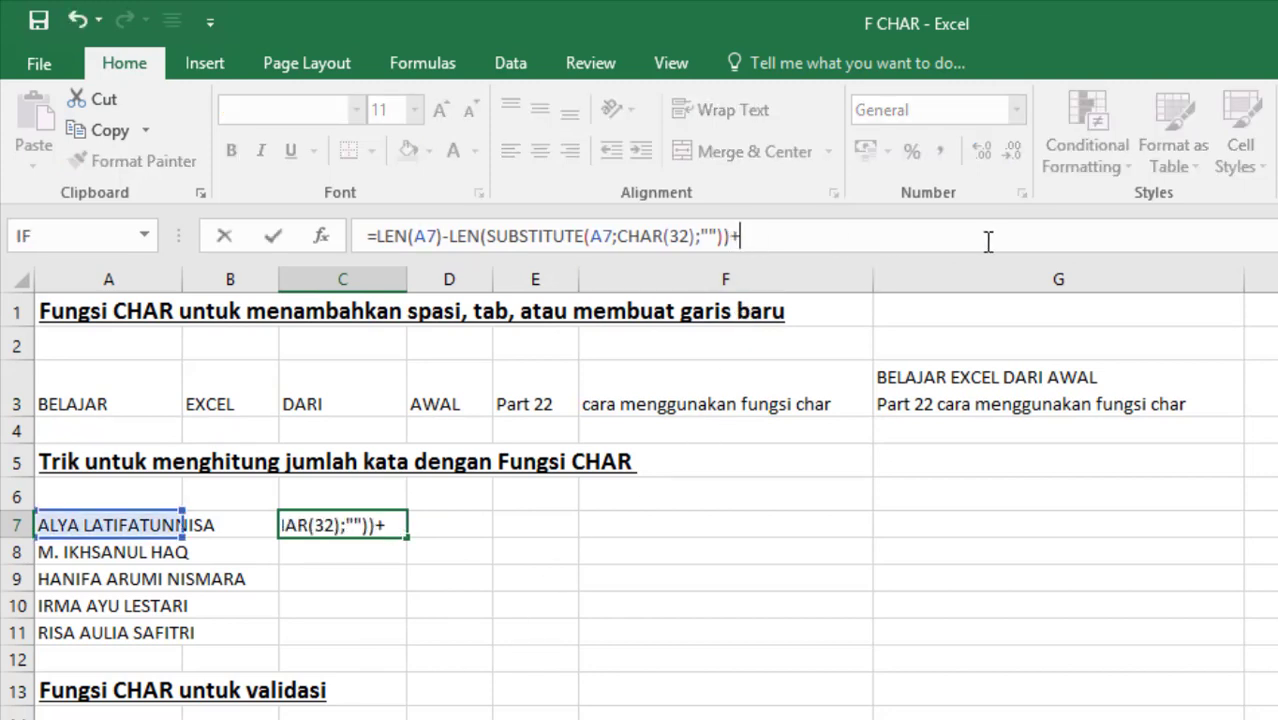
text(1)
key(Return)
key(Up)
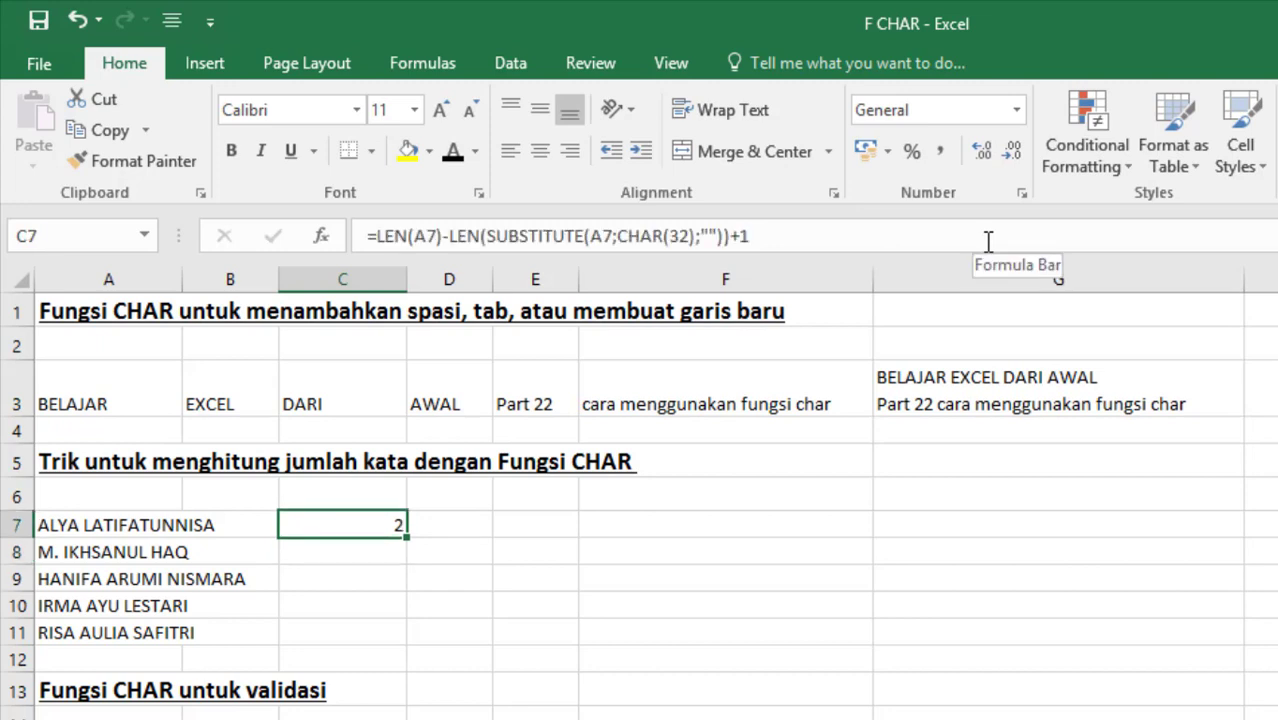
click(66, 524)
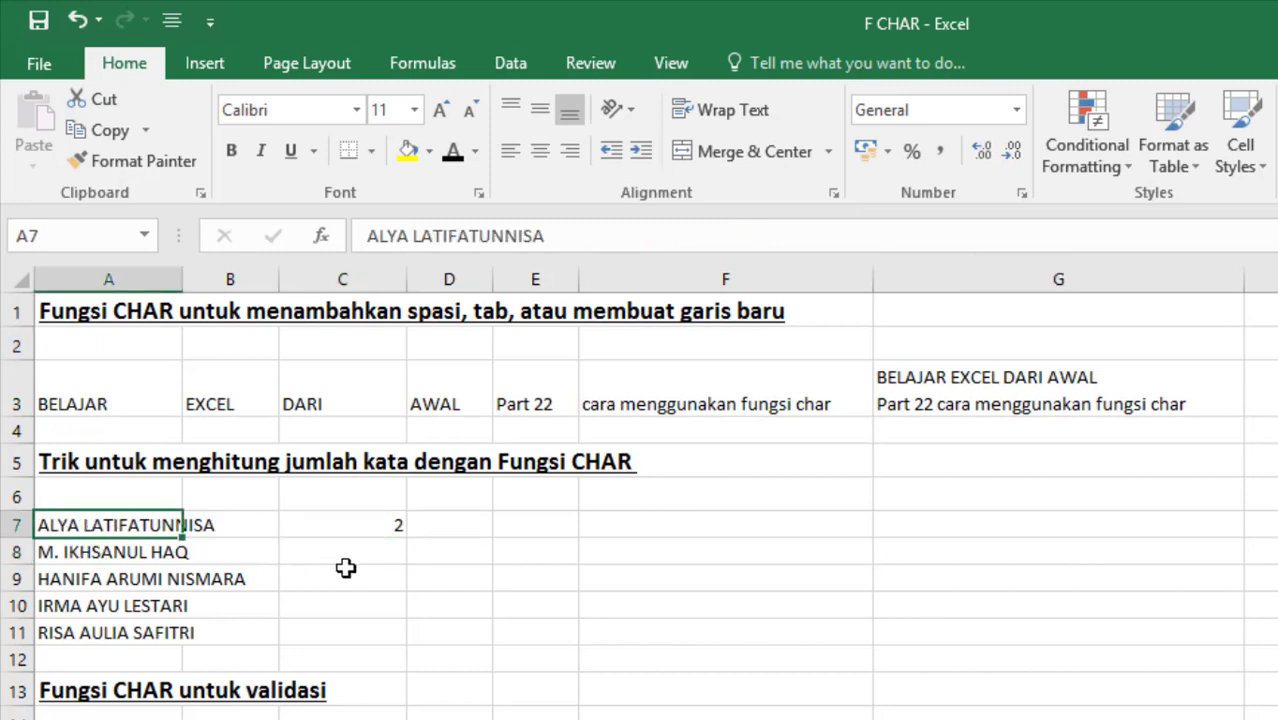
Fill the word-count formula from C7 down through C11 and compare the counts with the names in column A.
click(370, 529)
drag(407, 539, 405, 648)
click(533, 627)
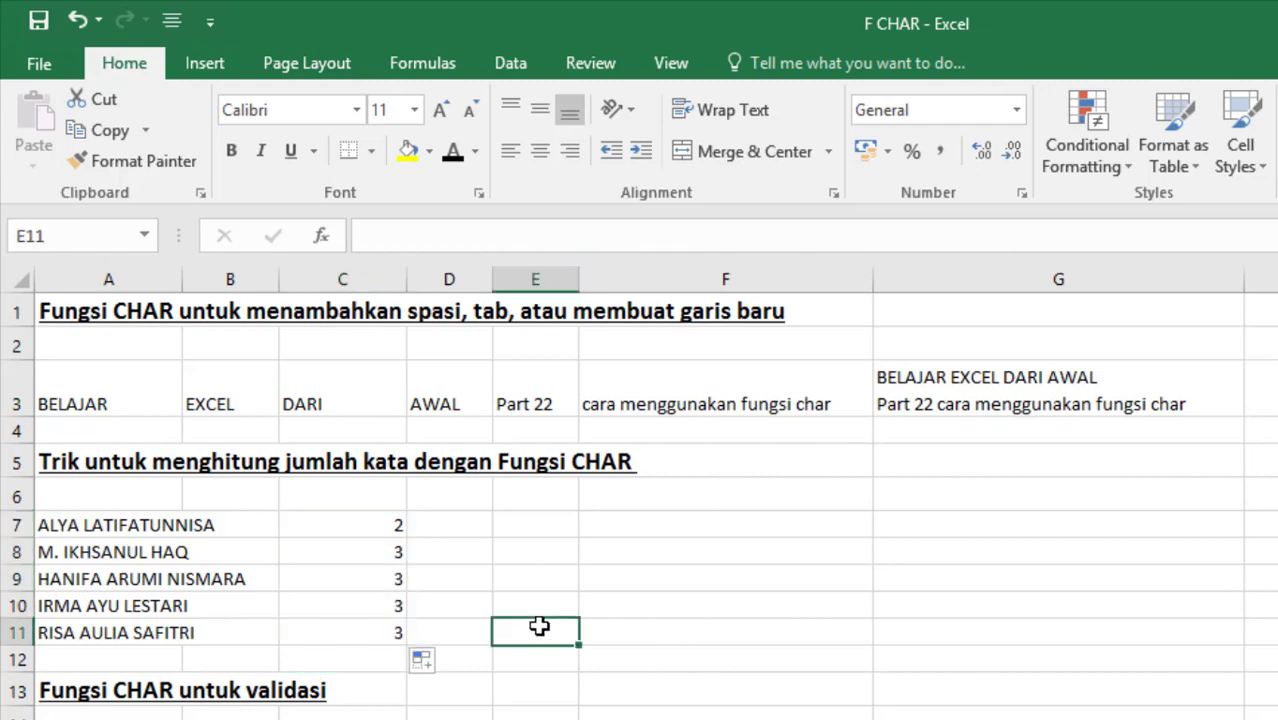
click(395, 548)
click(56, 545)
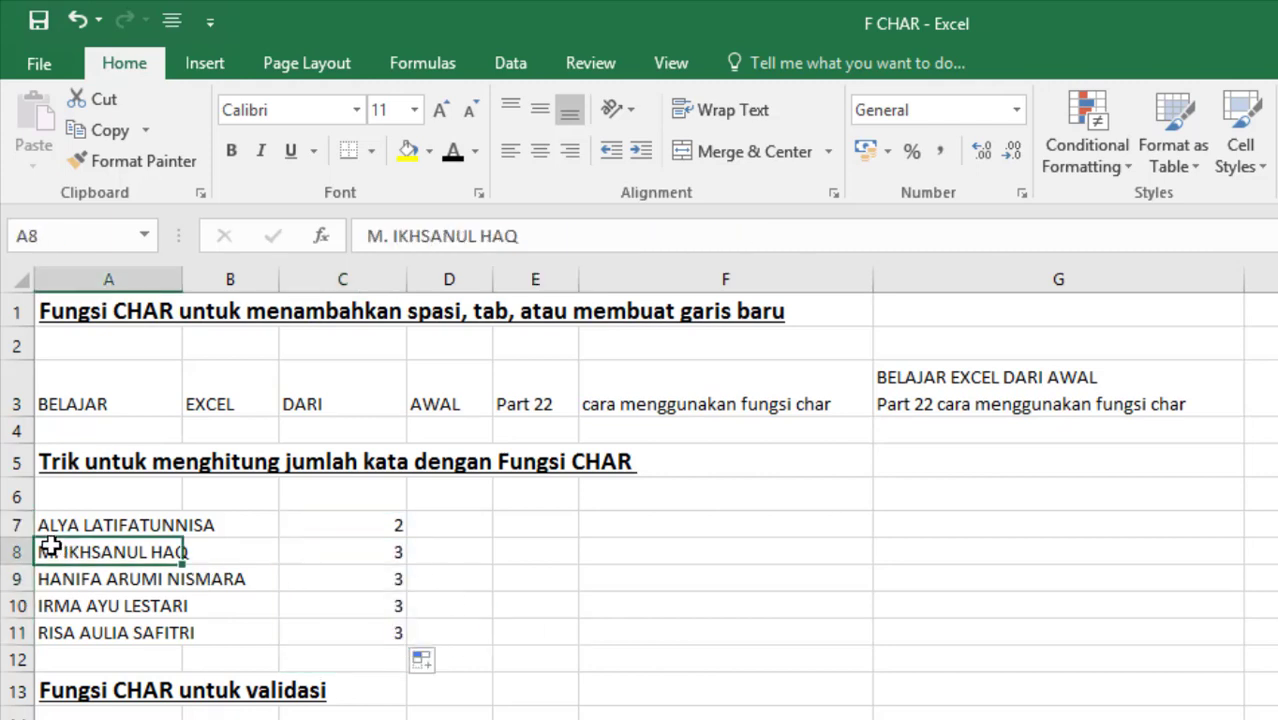
click(115, 577)
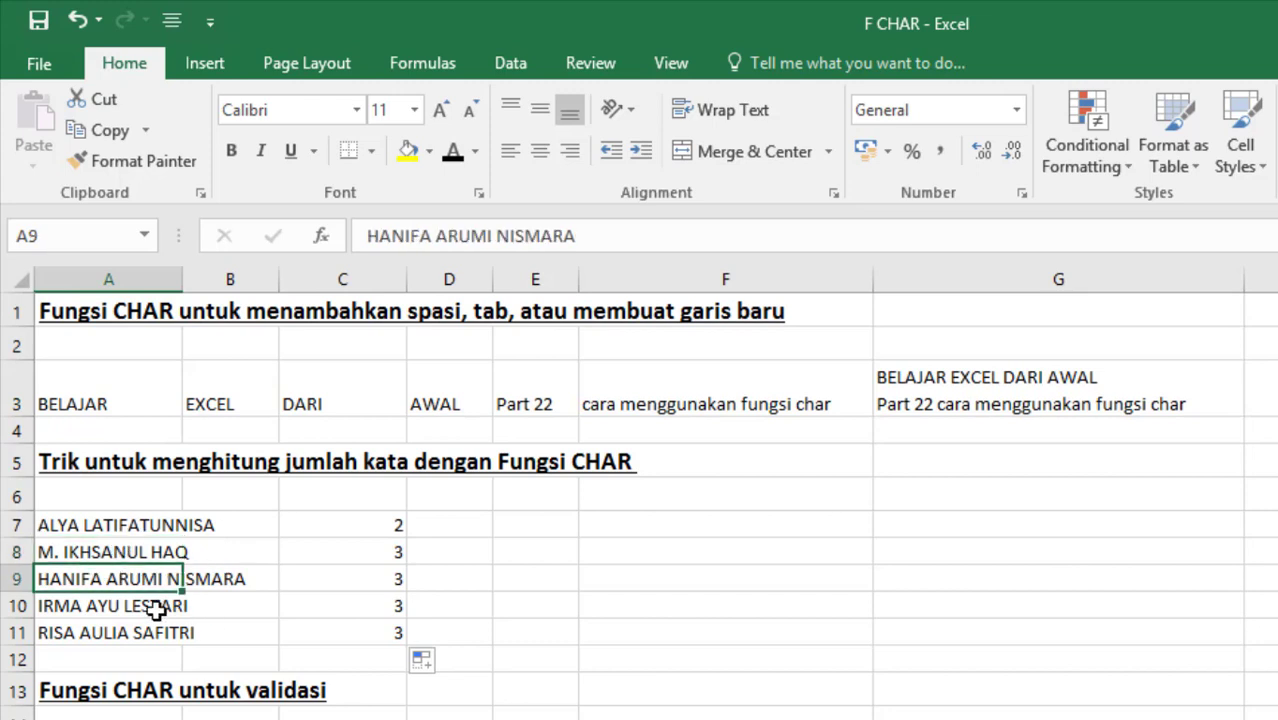
click(155, 608)
Append the extra word dahkjs to the name in A9 and check its word count in C9.
click(248, 576)
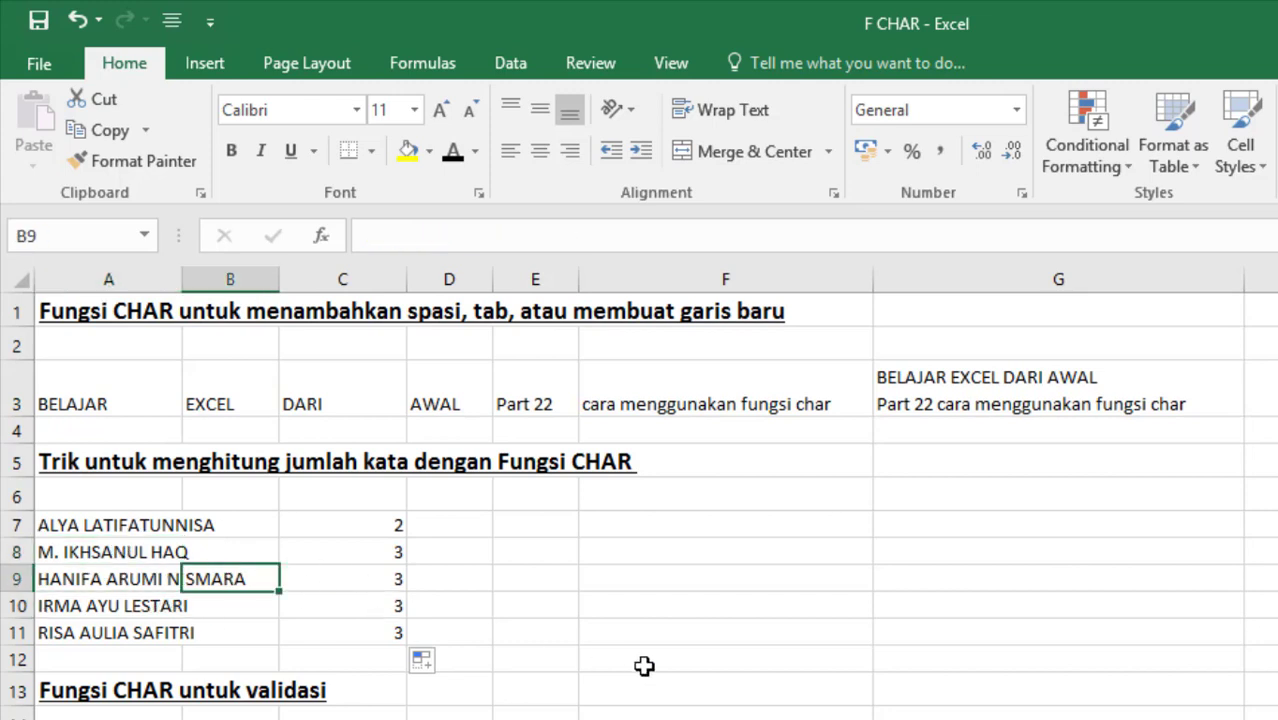
key(Left)
key(F2)
text(dah)
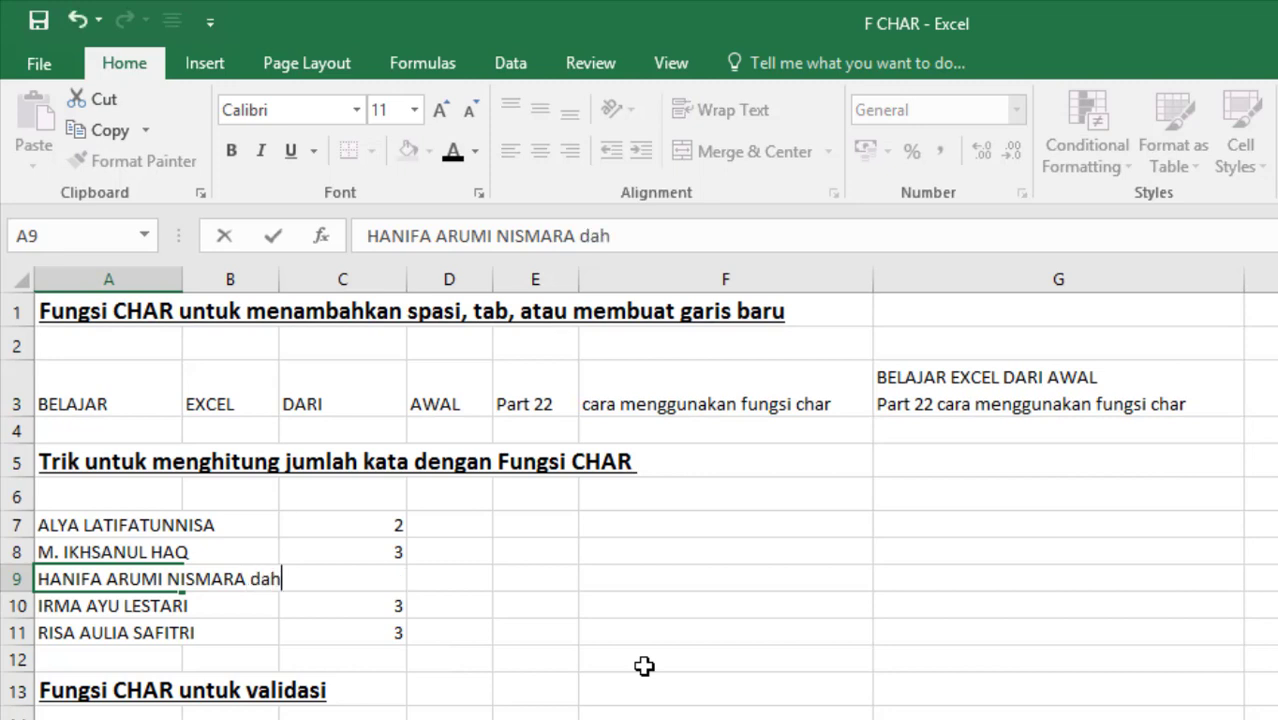
text(kjs)
key(Return)
key(Up)
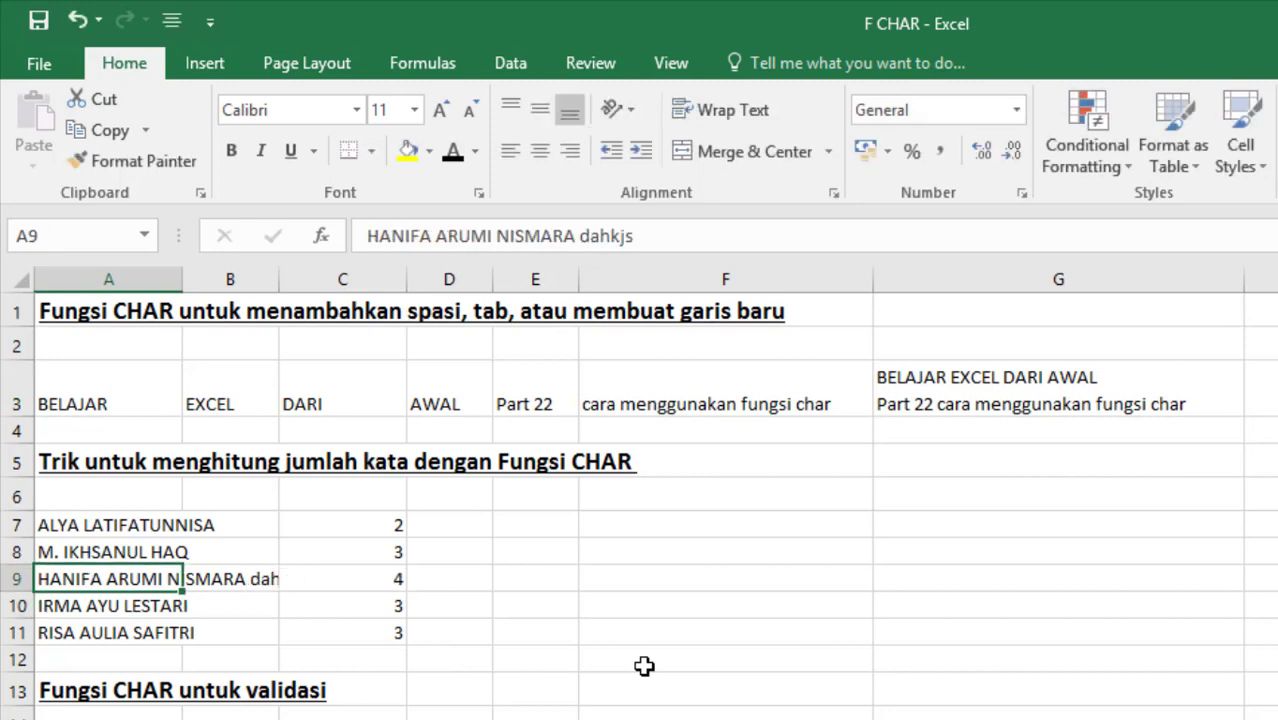
key(Right)
key(Right)
key(Right)
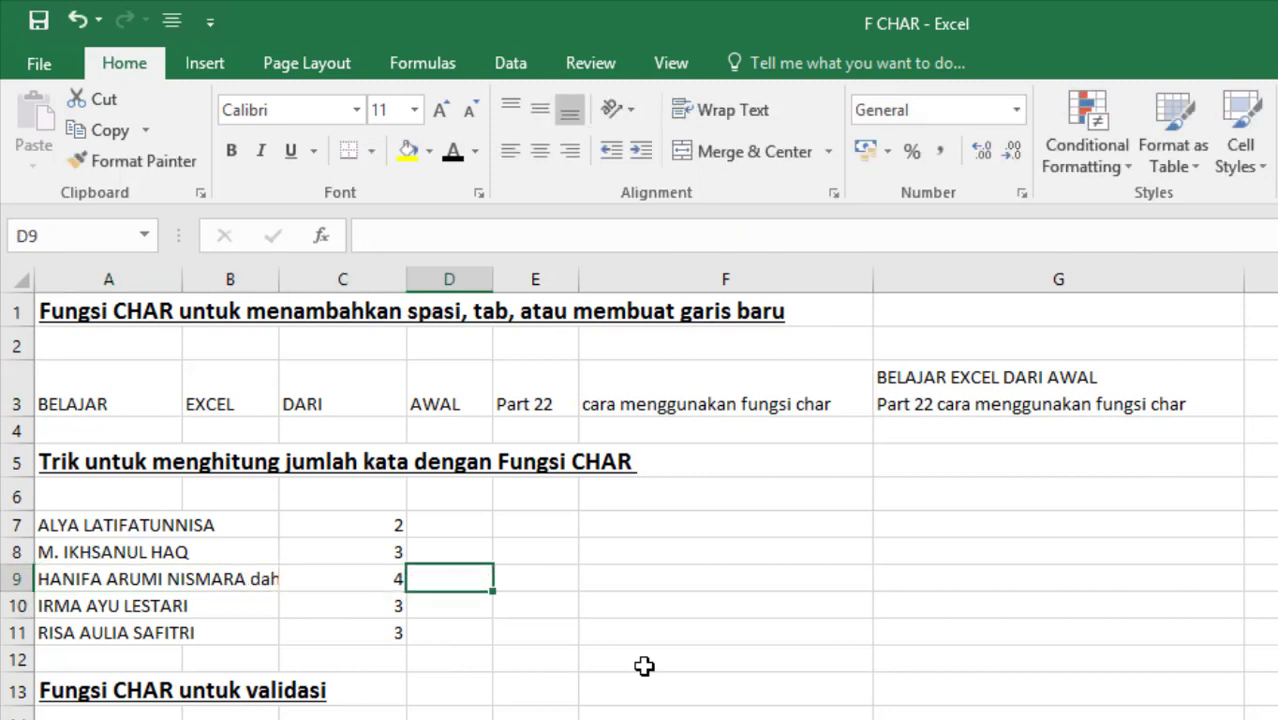
key(Left)
key(Right)
Remove the added word dahkjs from the end of the name in A9.
key(Left)
key(Left)
key(Left)
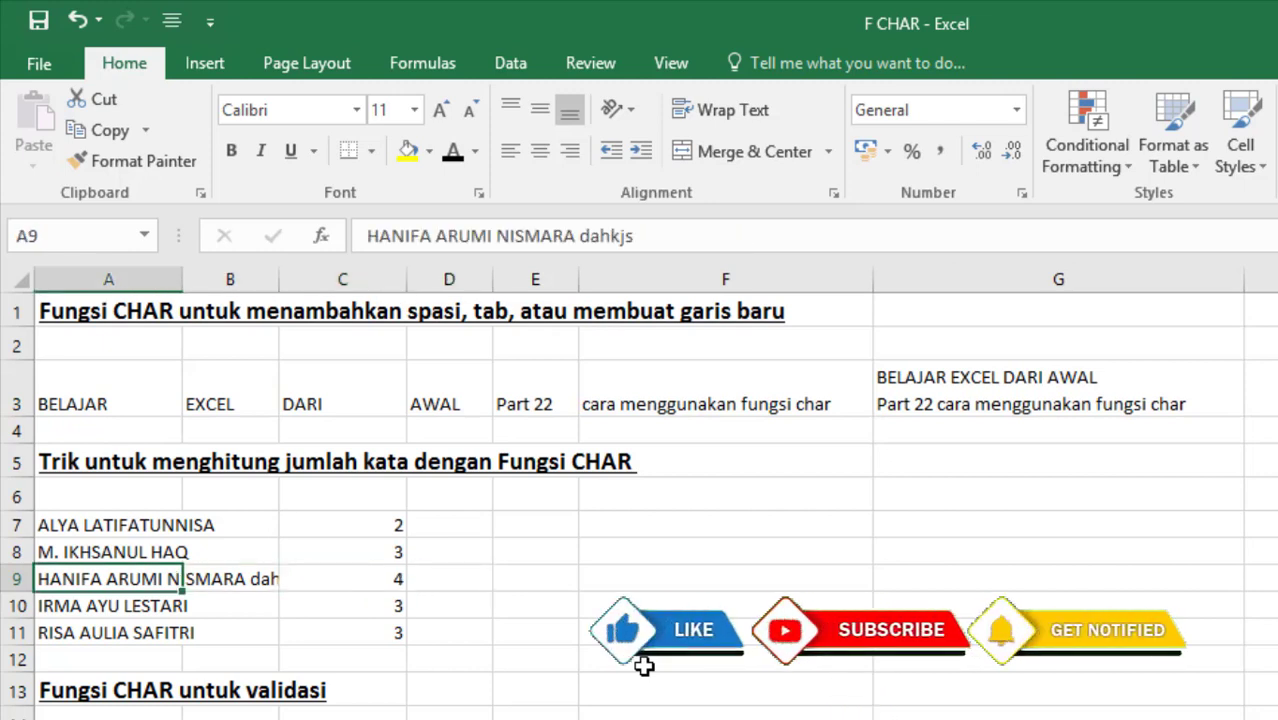
key(F2)
key(BackSpace)
key(BackSpace)
key(BackSpace)
key(BackSpace)
key(BackSpace)
key(BackSpace)
key(BackSpace)
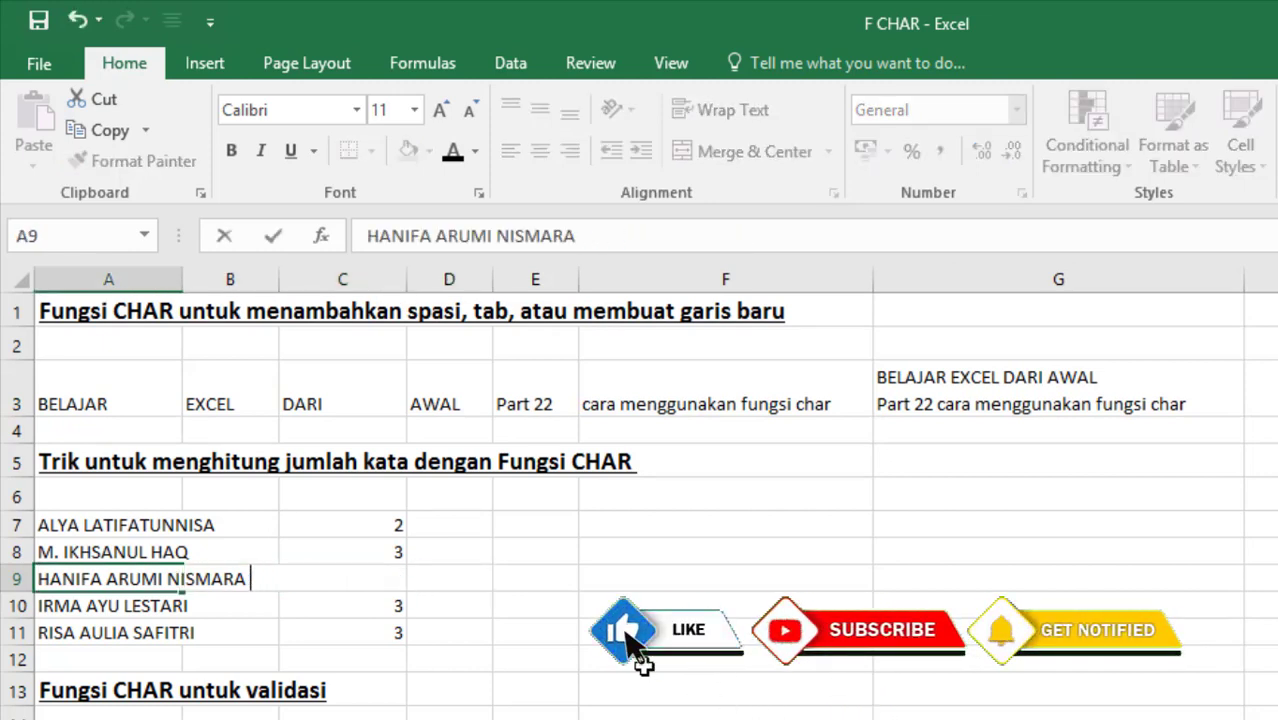
key(Return)
key(Right)
key(Right)
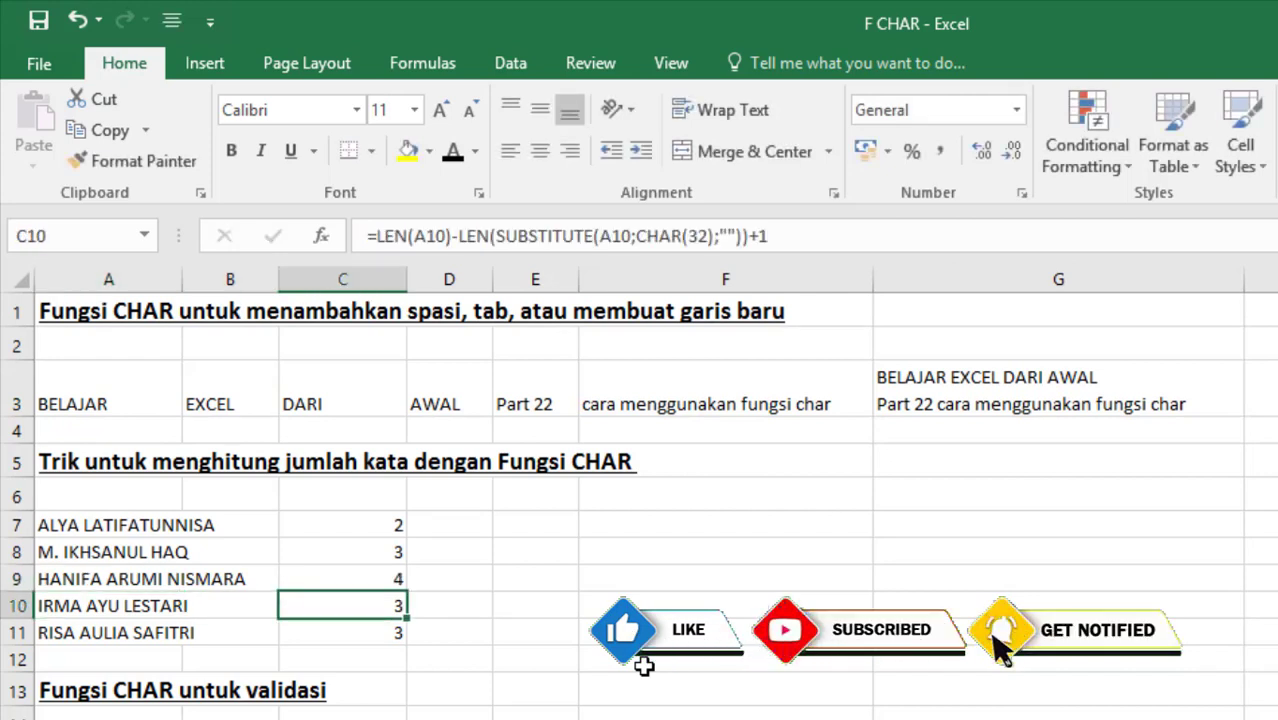
key(Left)
key(Left)
key(Down)
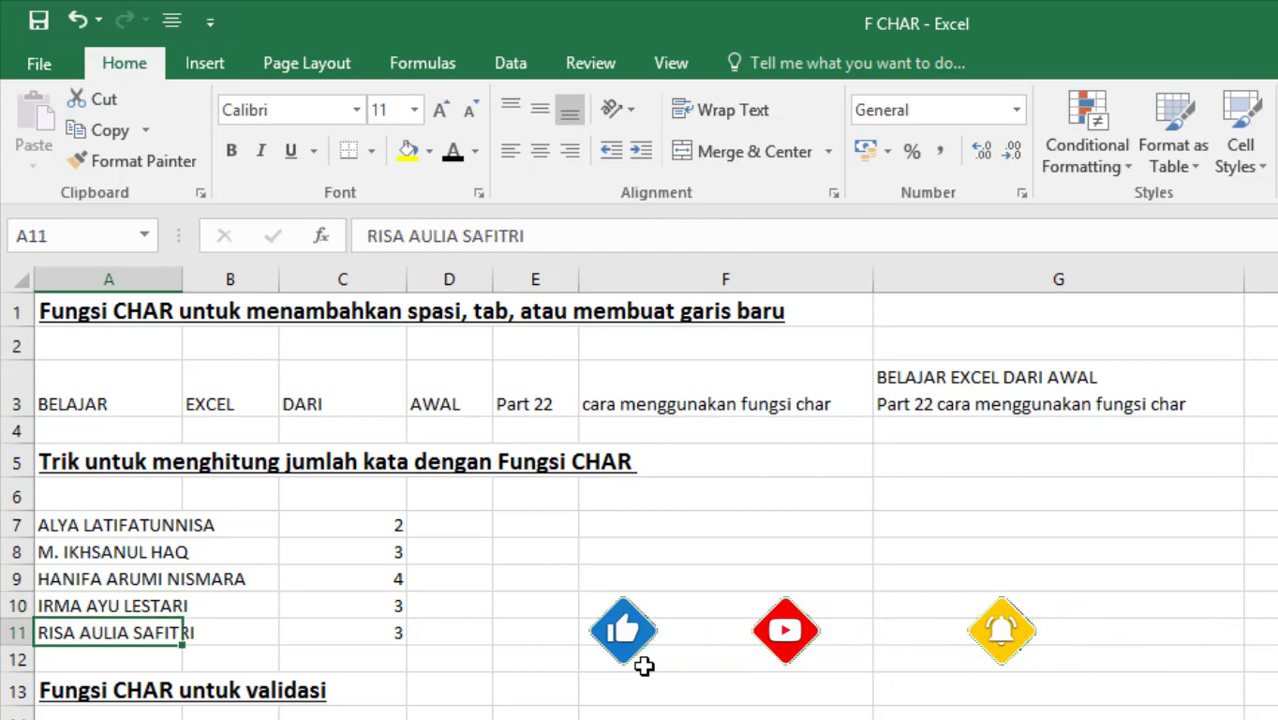
key(Up)
key(Up)
key(Up)
key(Up)
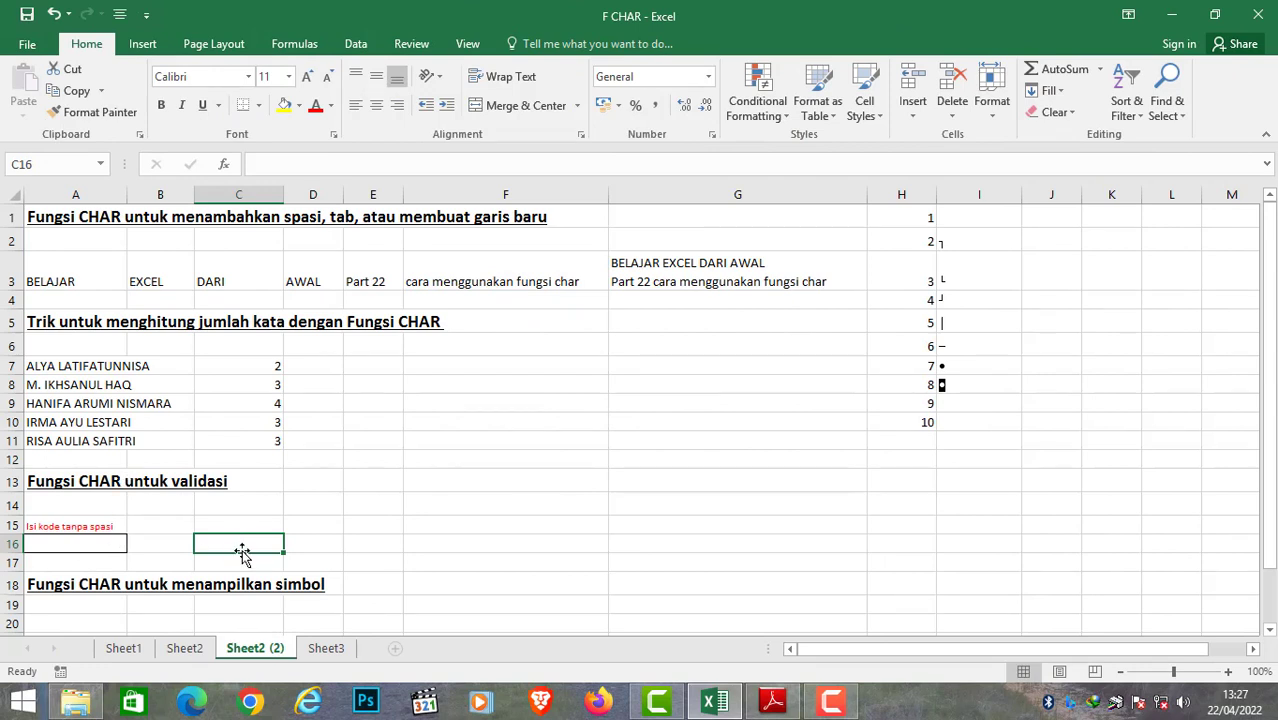
Start a formula in C16 with a FIND function nested as the logical test of IF.
key(Left)
key(Left)
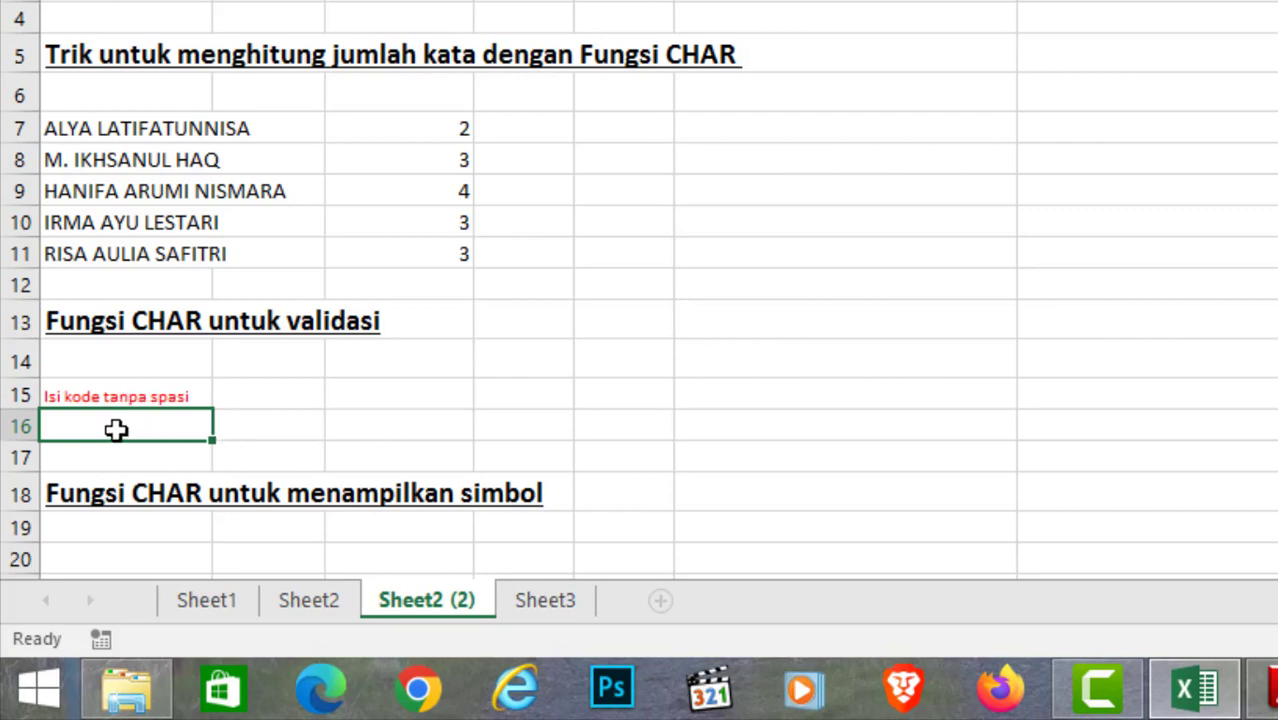
click(362, 423)
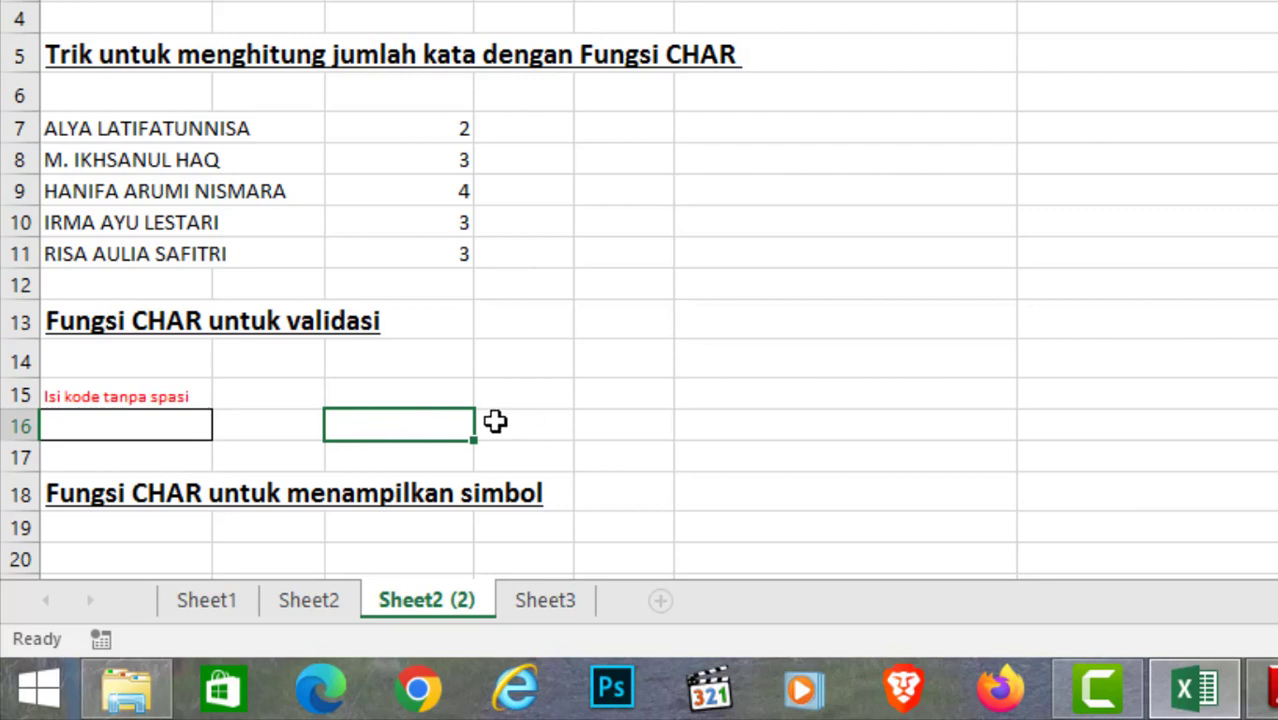
click(110, 431)
click(362, 425)
text(=if()
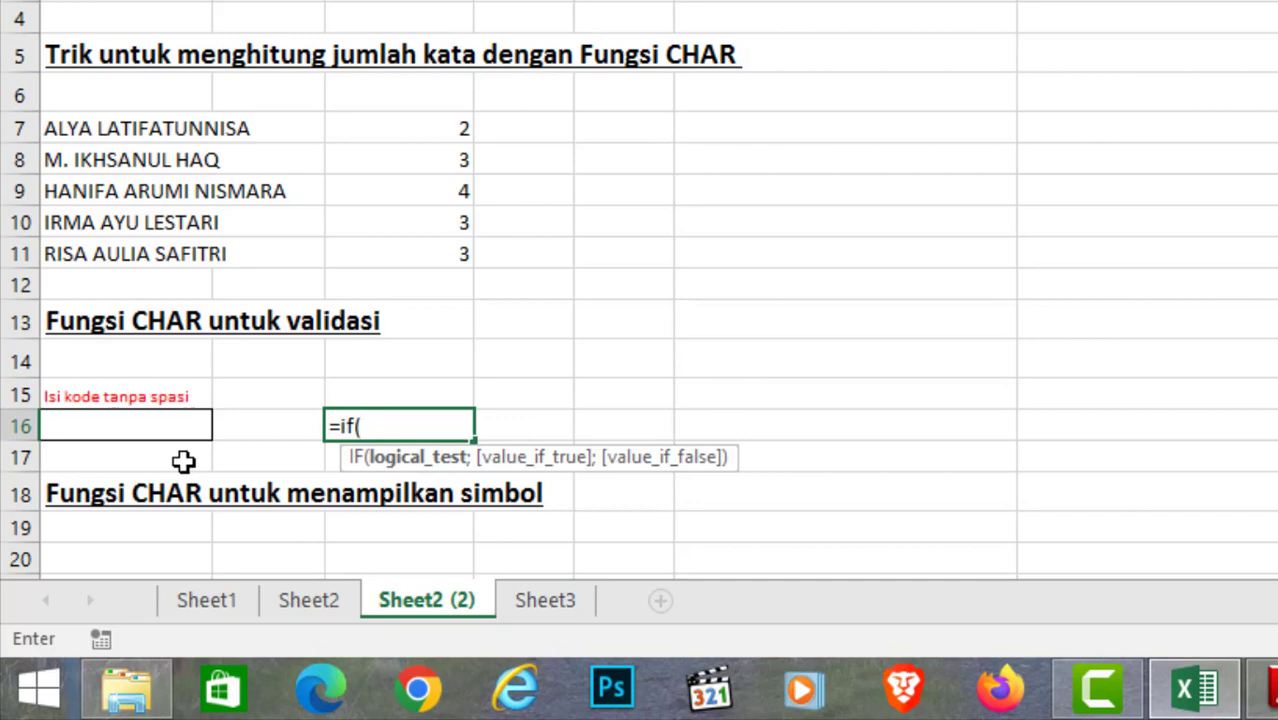
text(find)
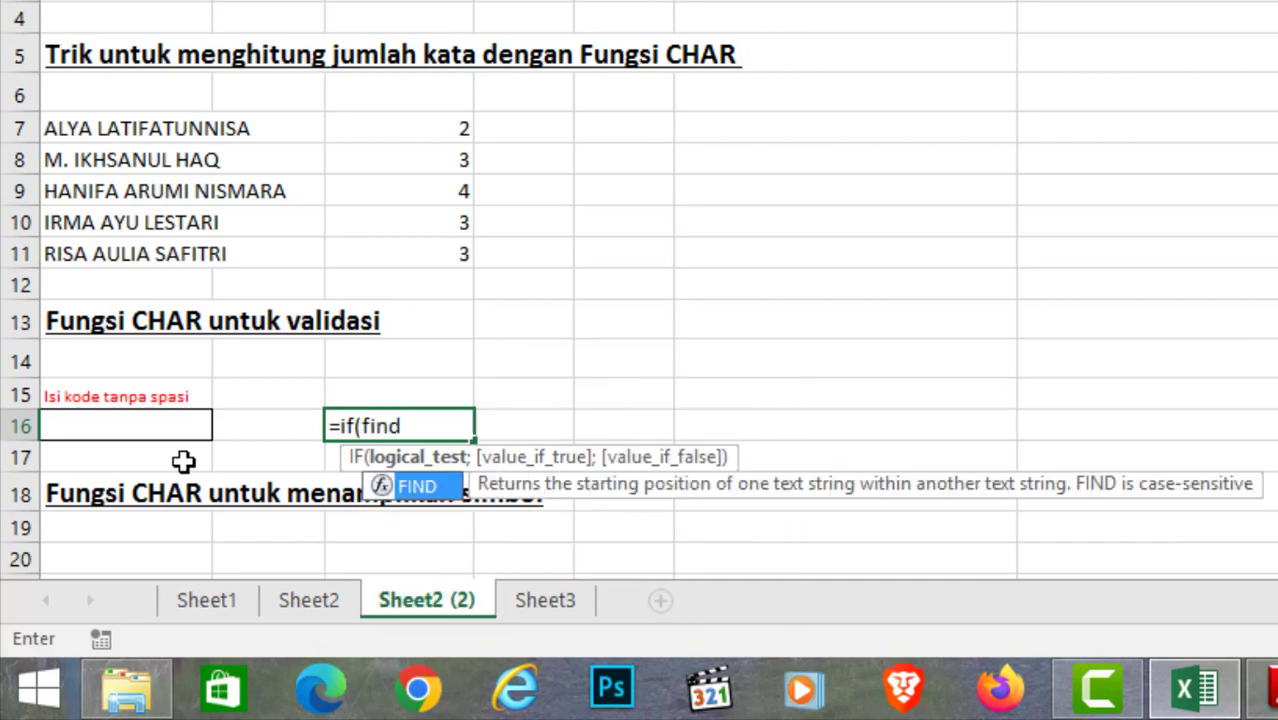
text(()
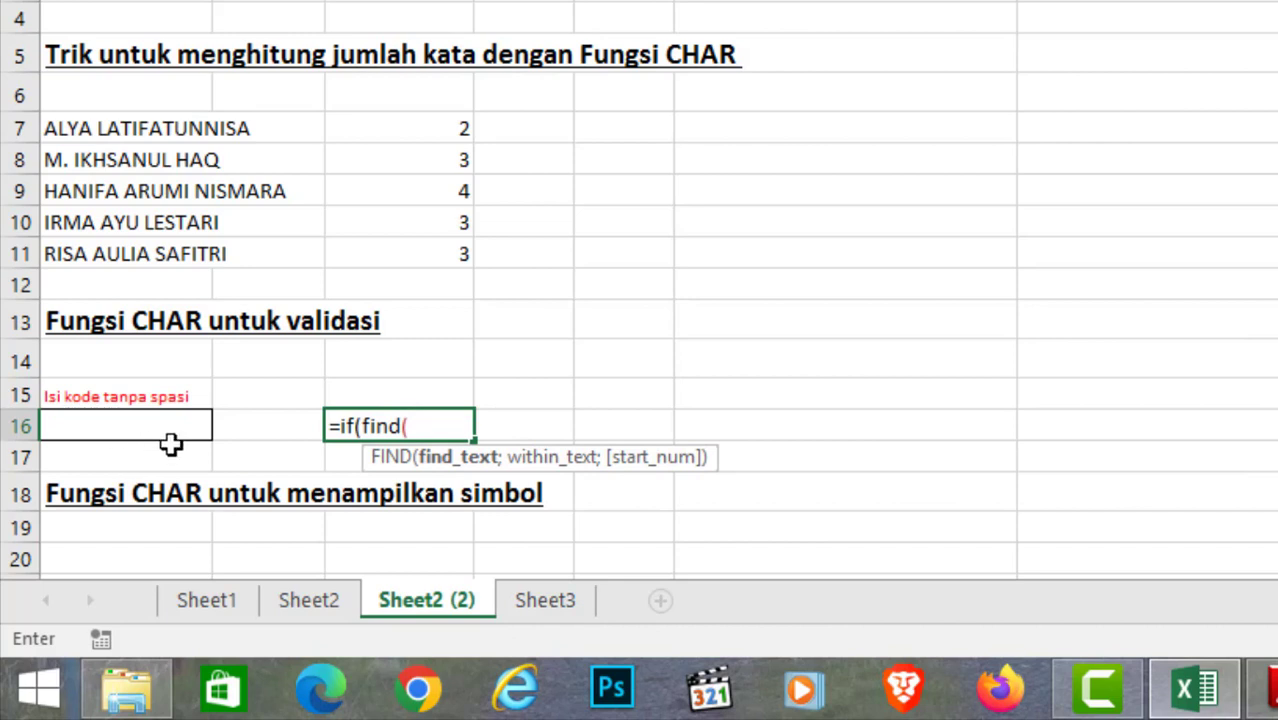
Set the FIND arguments in C16 to char(32);A16 so that it searches the code cell for a space.
text(")
key(BackSpace)
text(char(32))
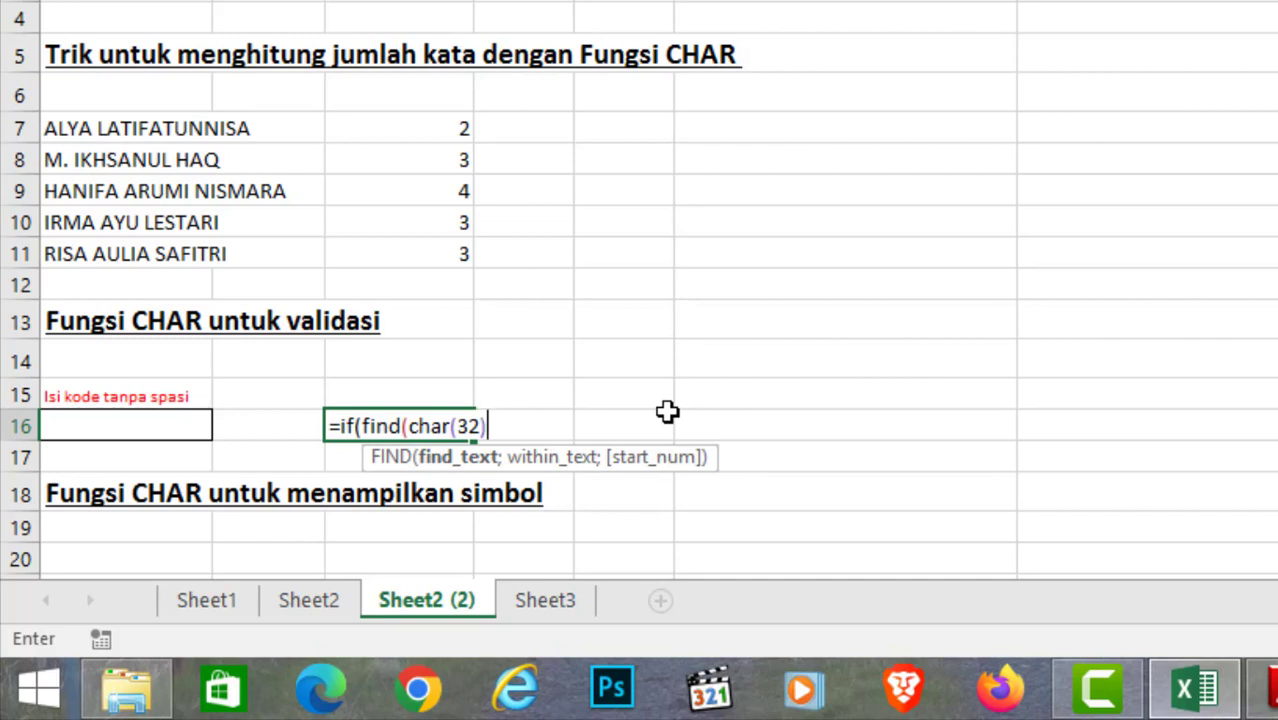
text(;l)
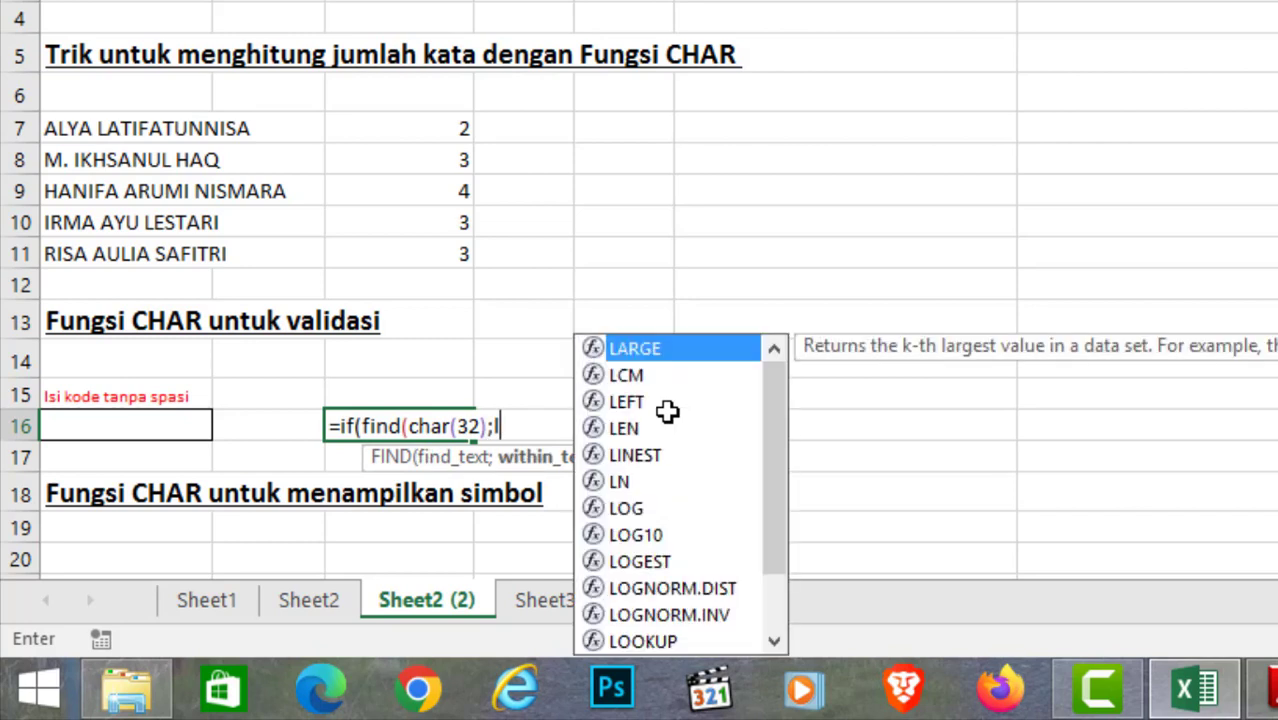
key(BackSpace)
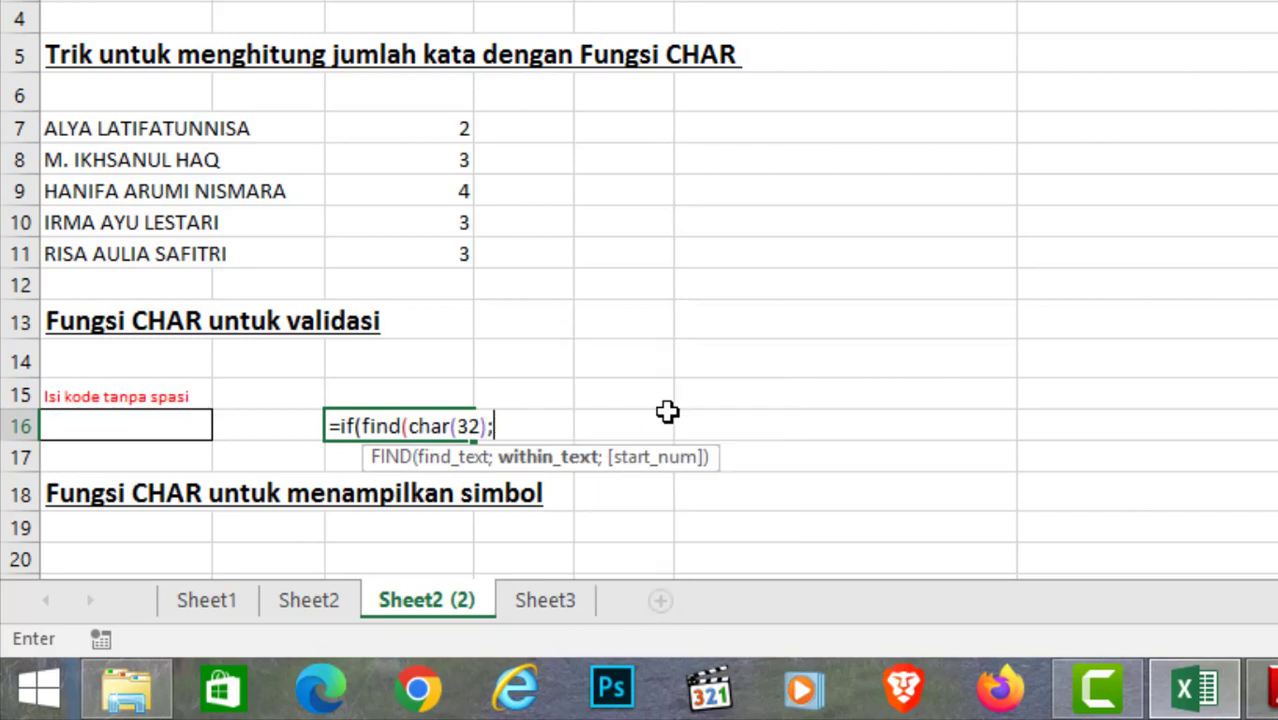
click(120, 423)
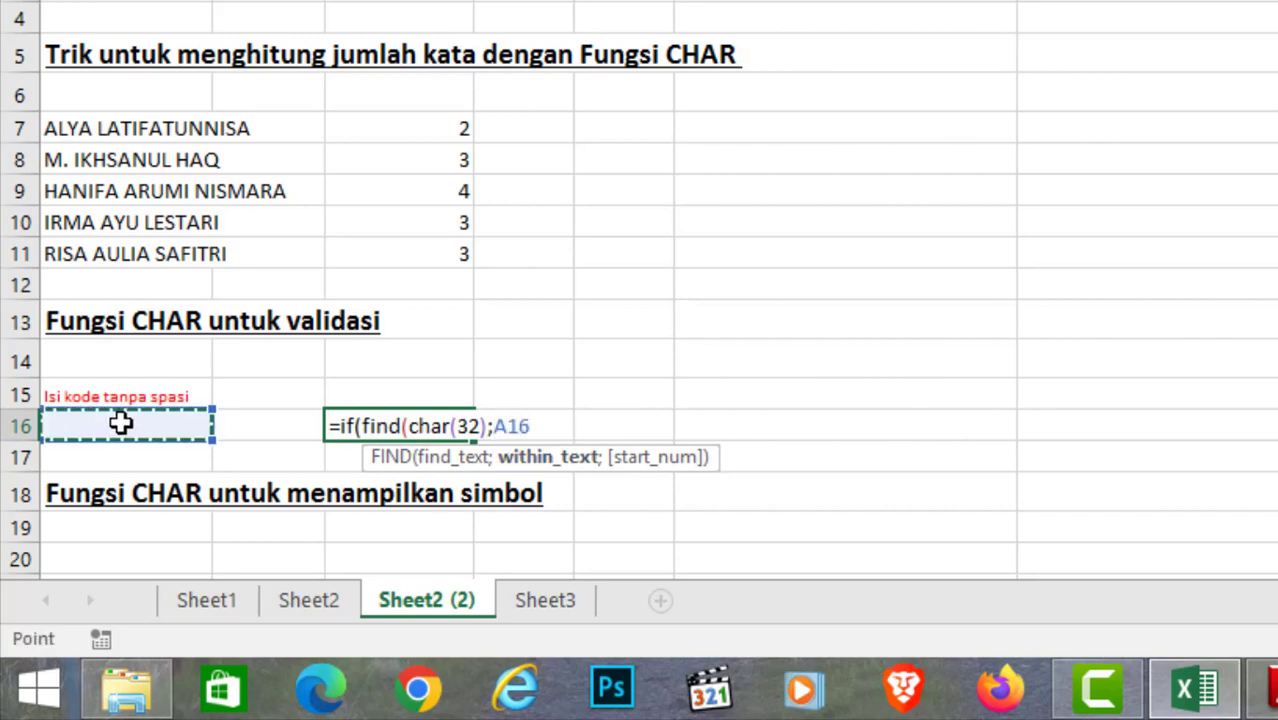
text();)
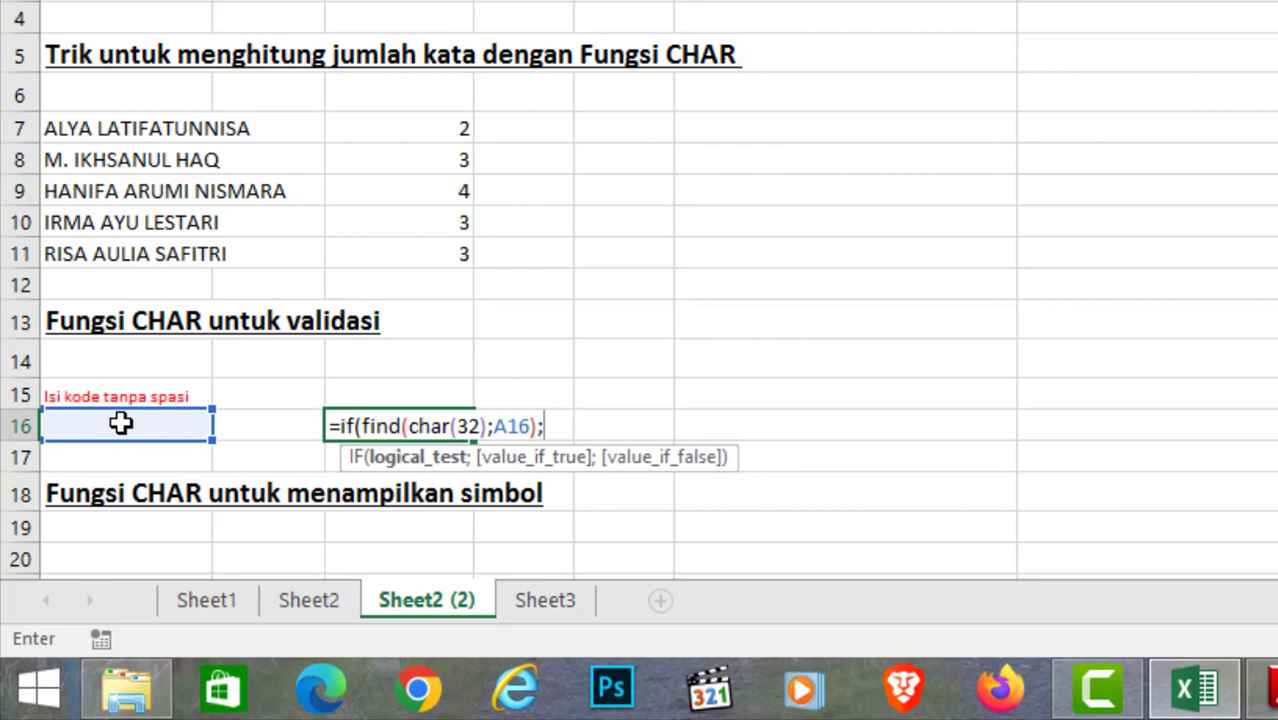
Complete the IF logical test in C16 by comparing the FIND result with <>0.
key(BackSpace)
text(<>0)
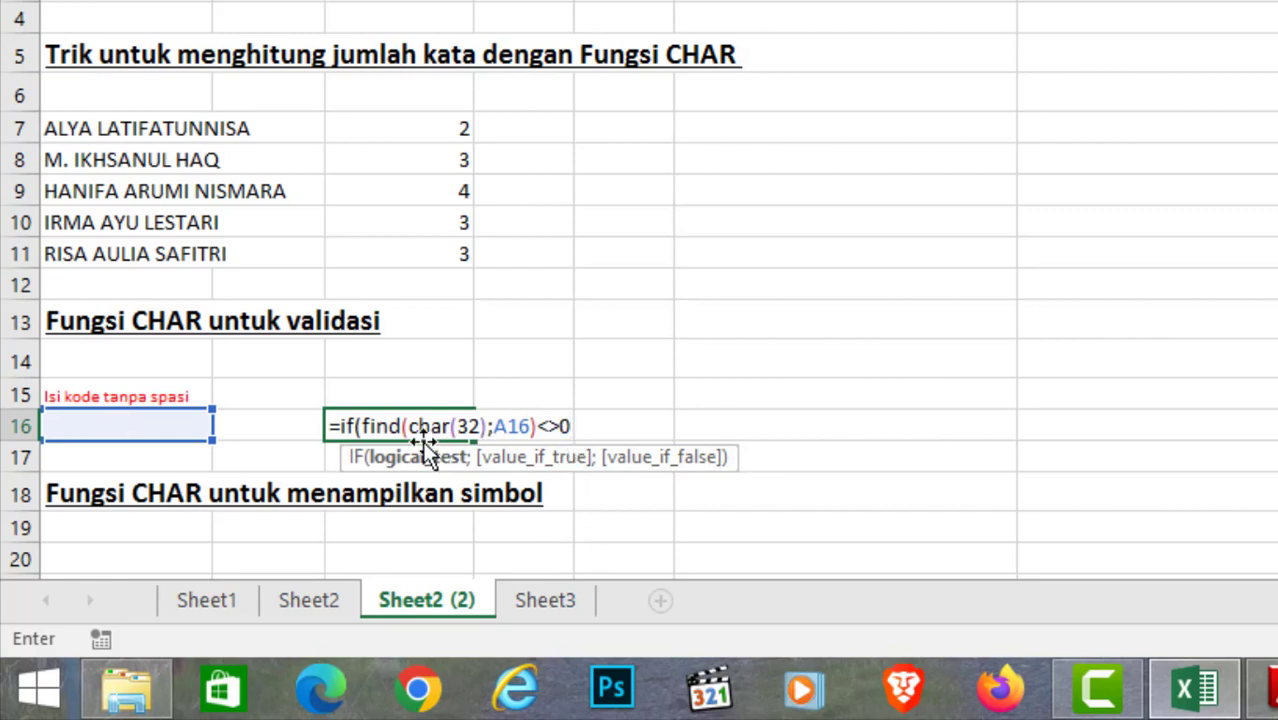
drag(362, 426, 484, 426)
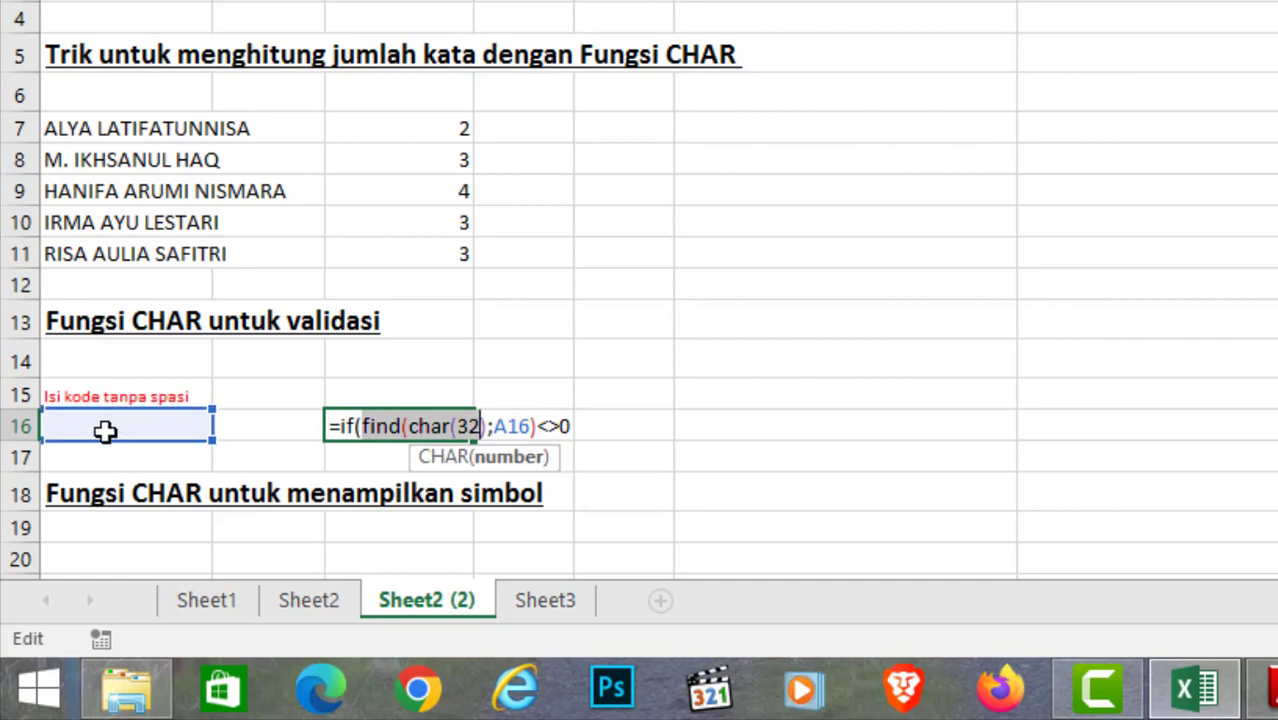
click(572, 426)
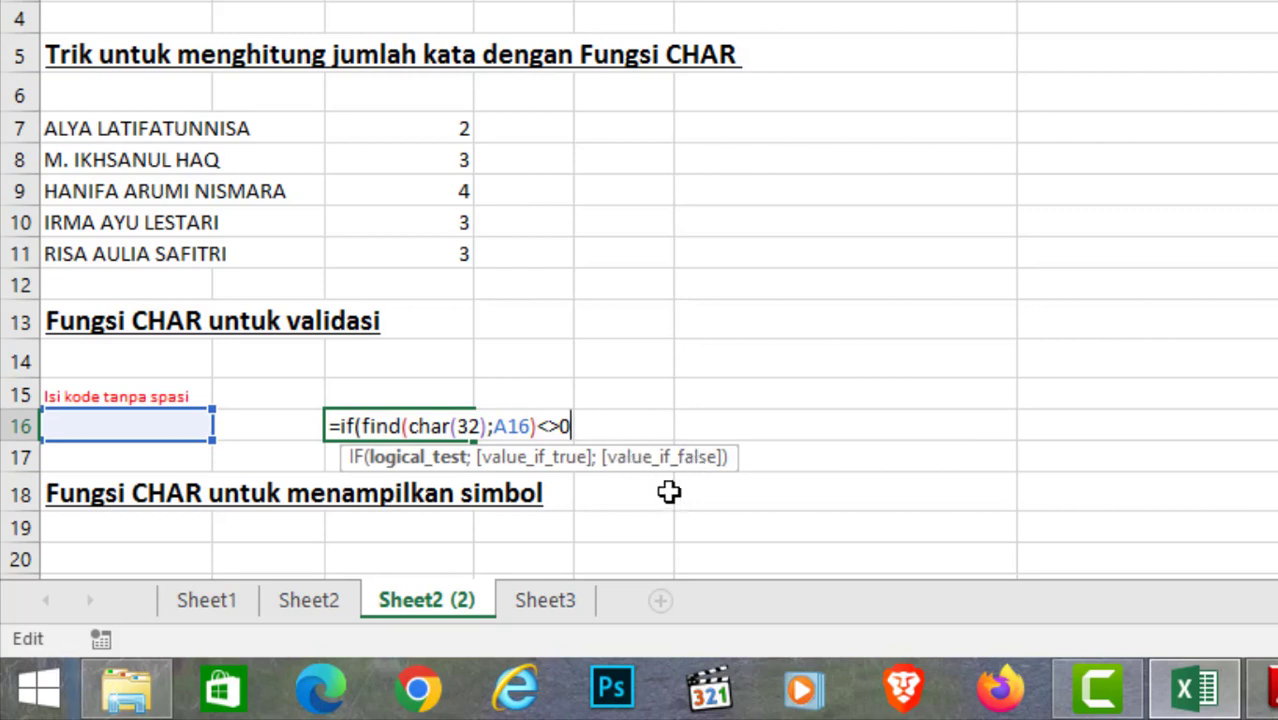
Finish the C16 formula with "Tidak boleh ada spasi" as the true value and "" as the false value, and confirm it.
text(;)
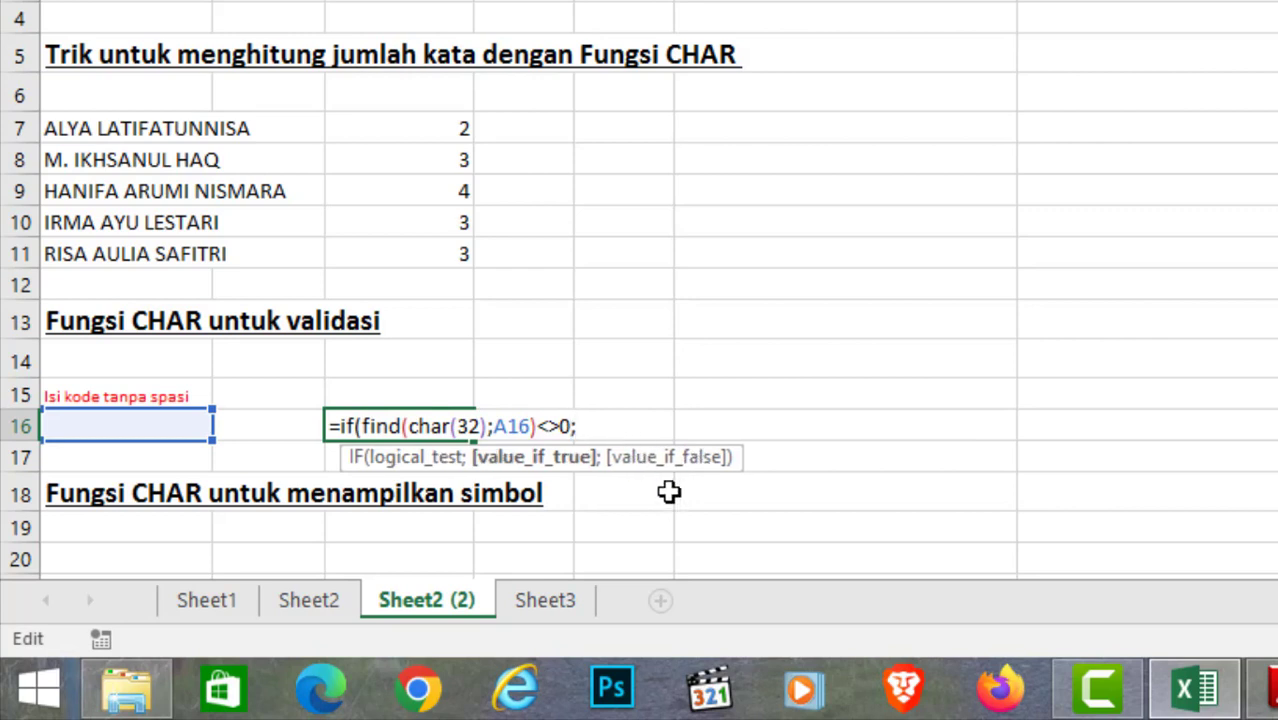
text("Tidak ad)
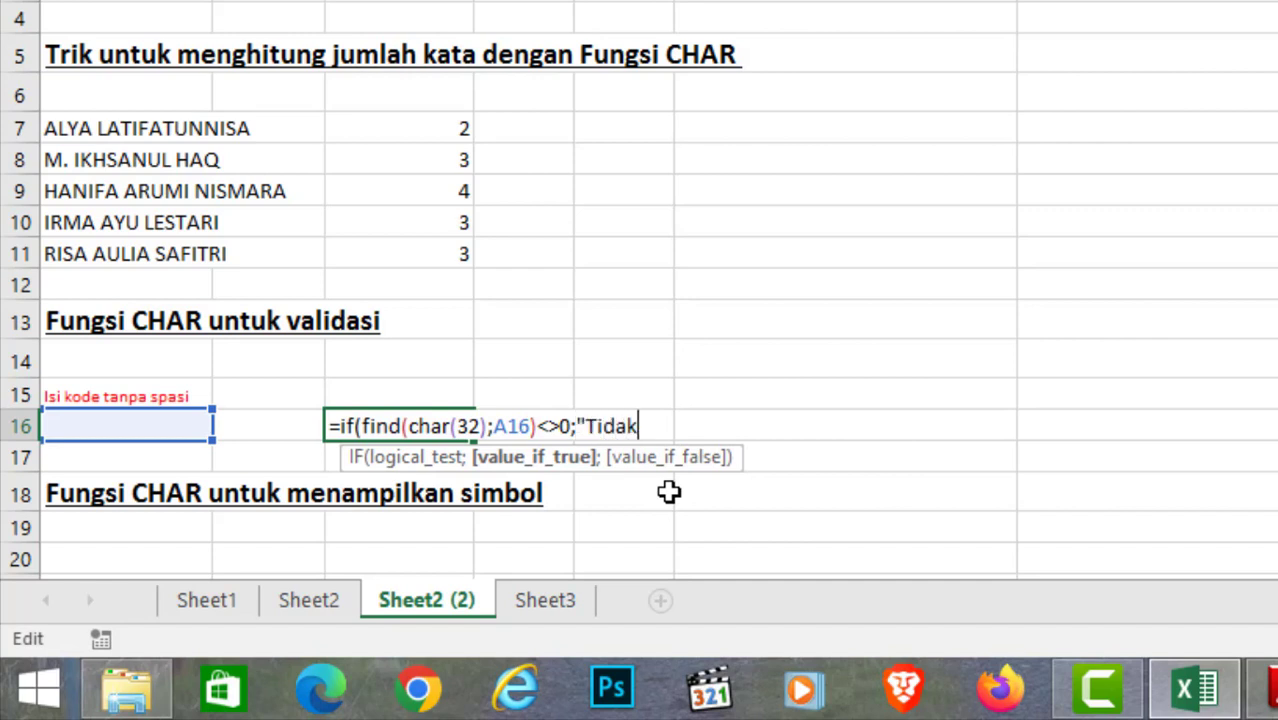
key(BackSpace)
key(BackSpace)
text(boleh ada spasi")
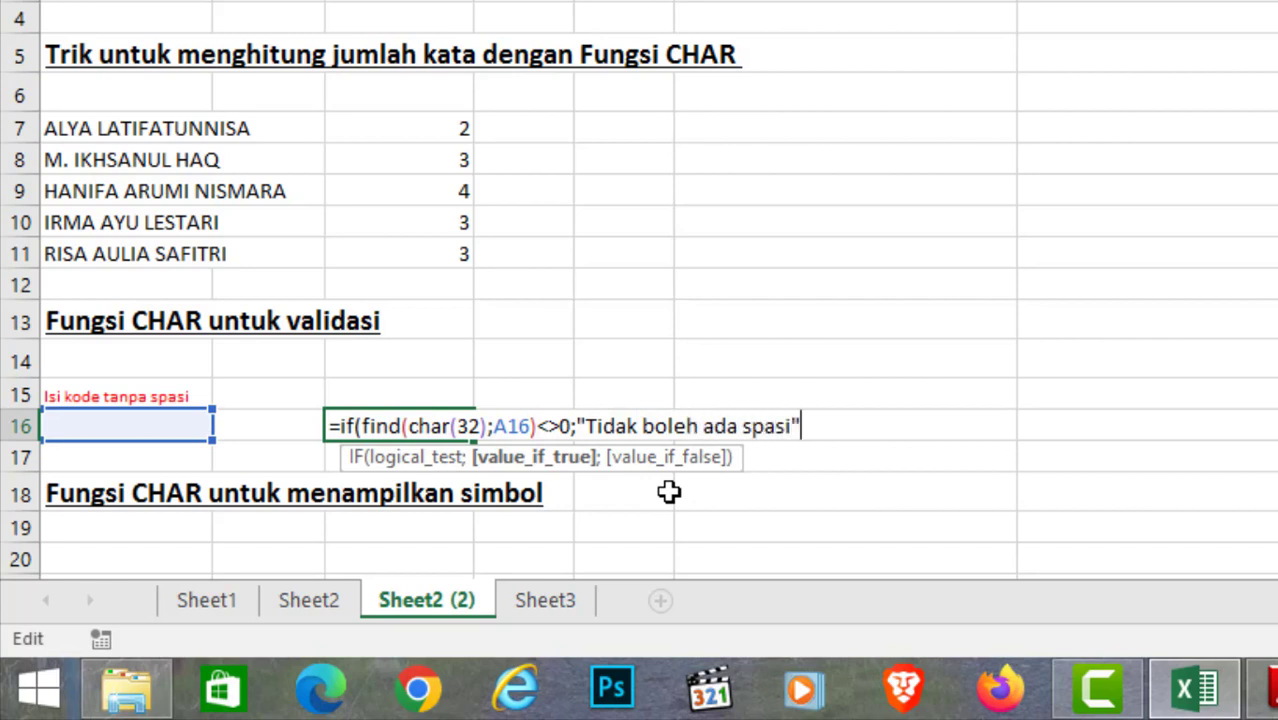
text(;)
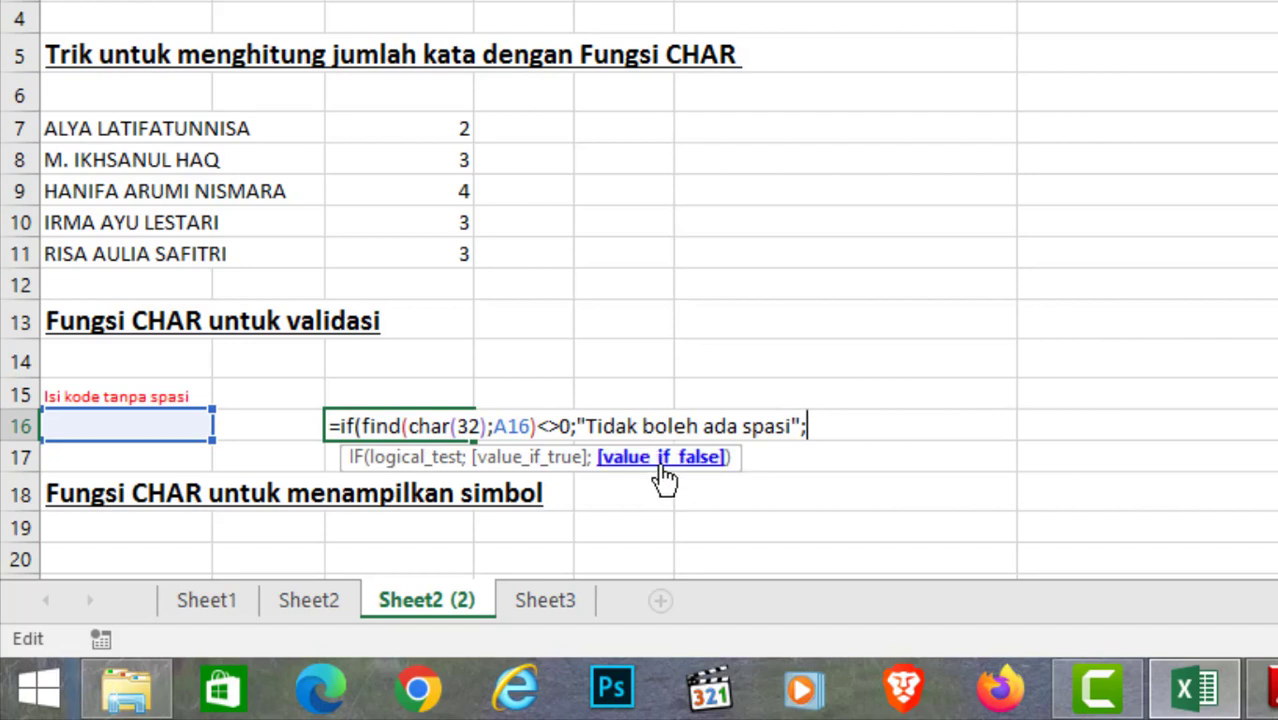
text("")
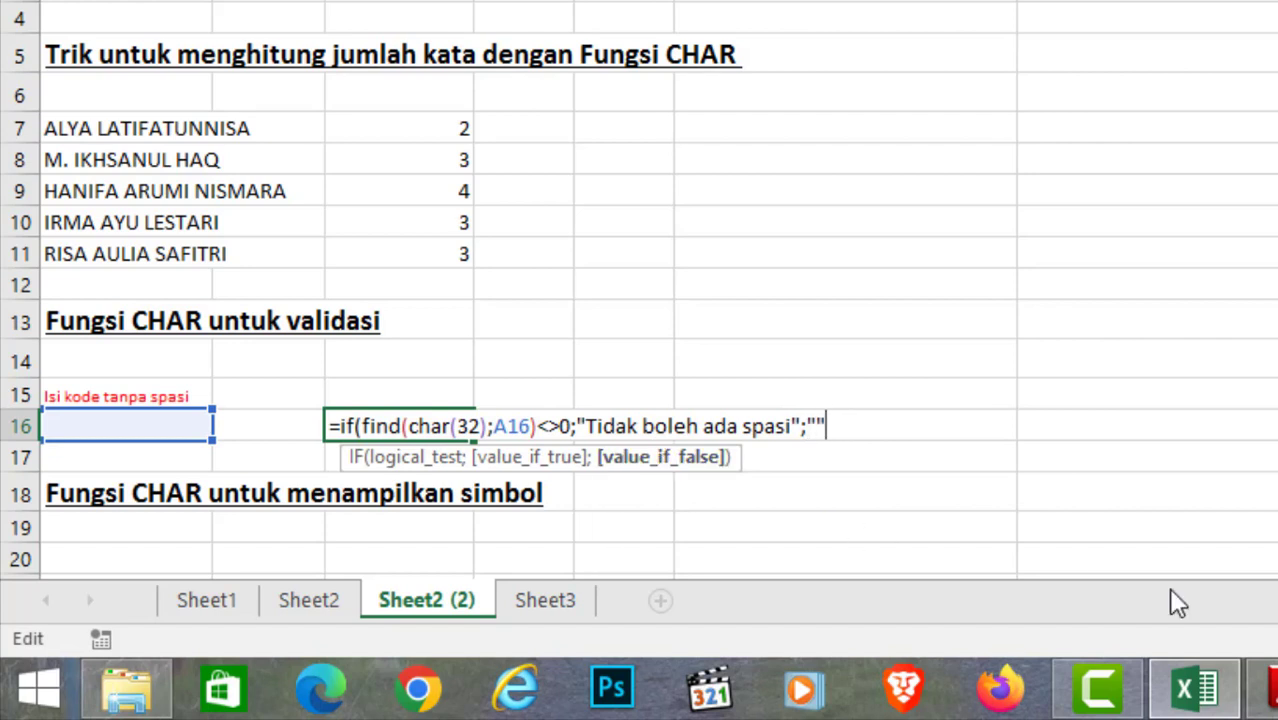
text())
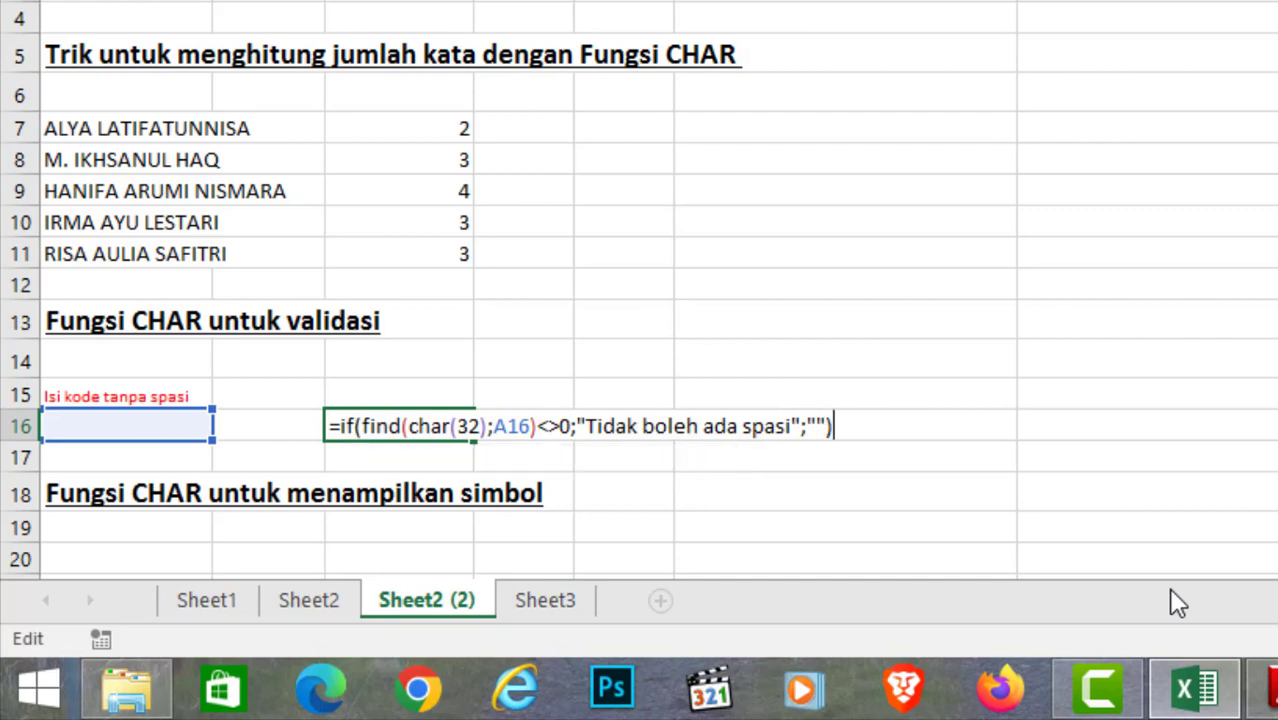
key(Return)
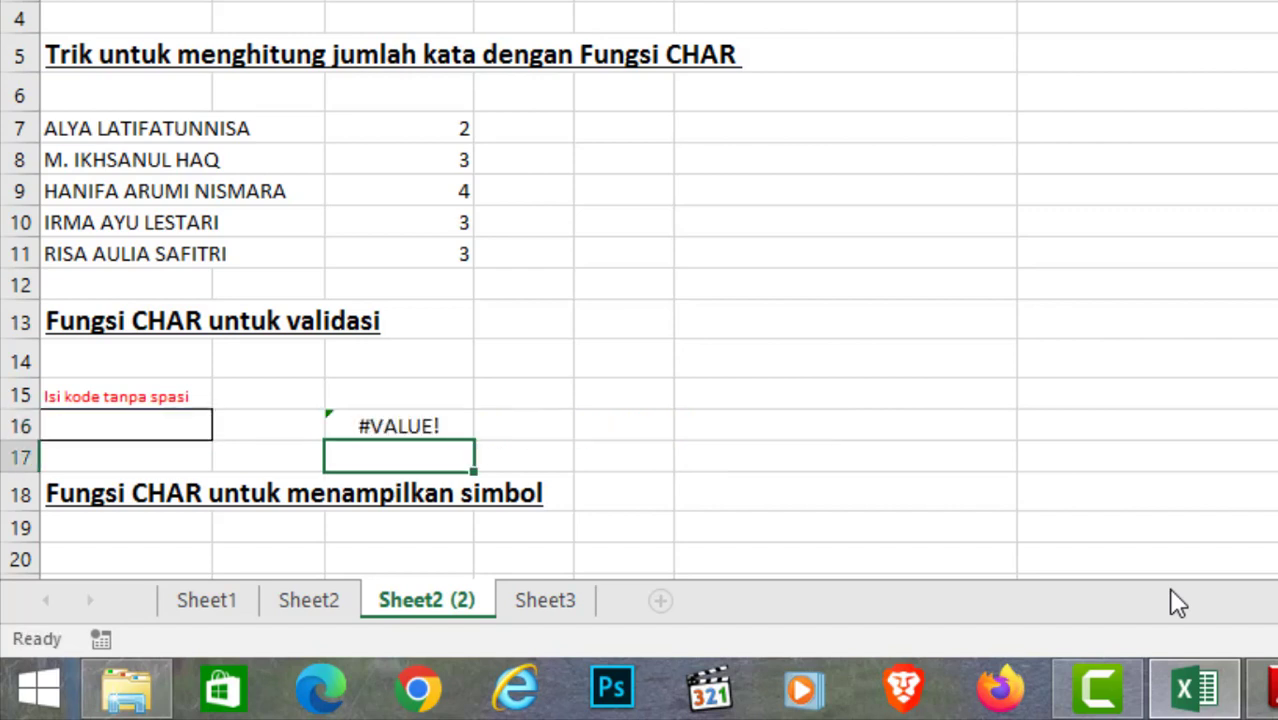
Examine the formula result in C16 against the empty code cell A16.
key(Up)
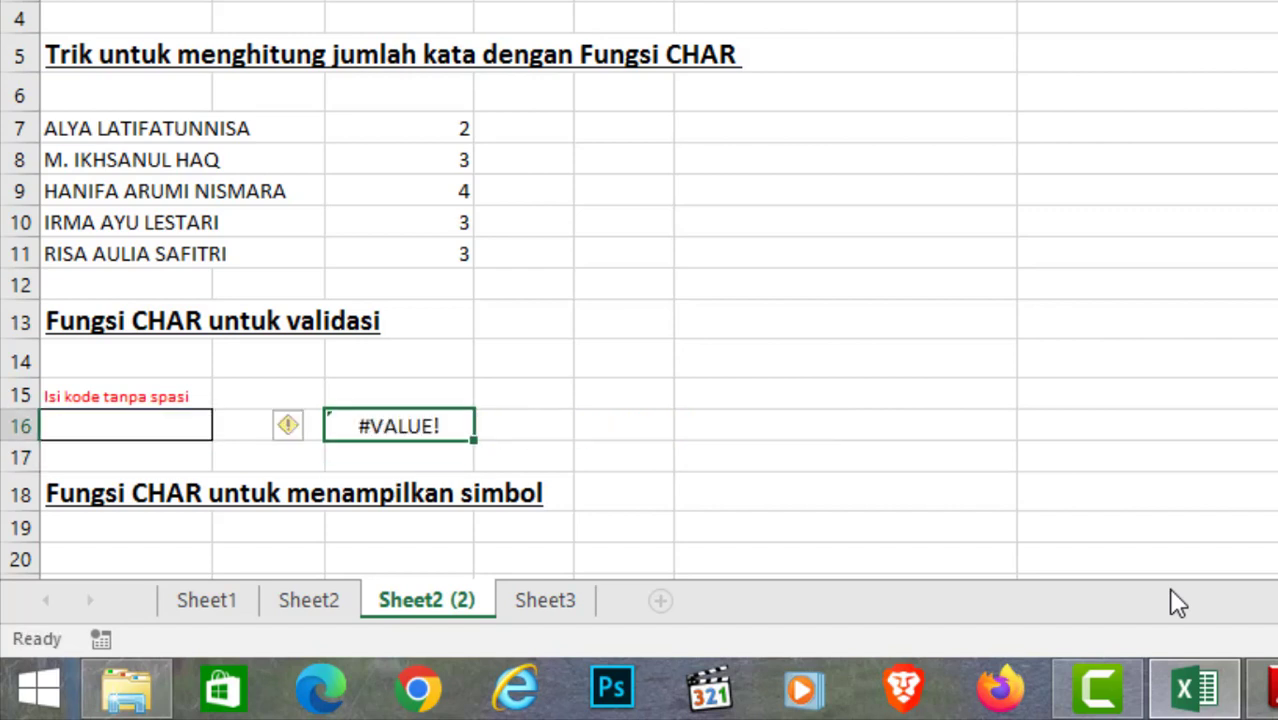
key(Down)
key(Up)
key(Left)
key(Left)
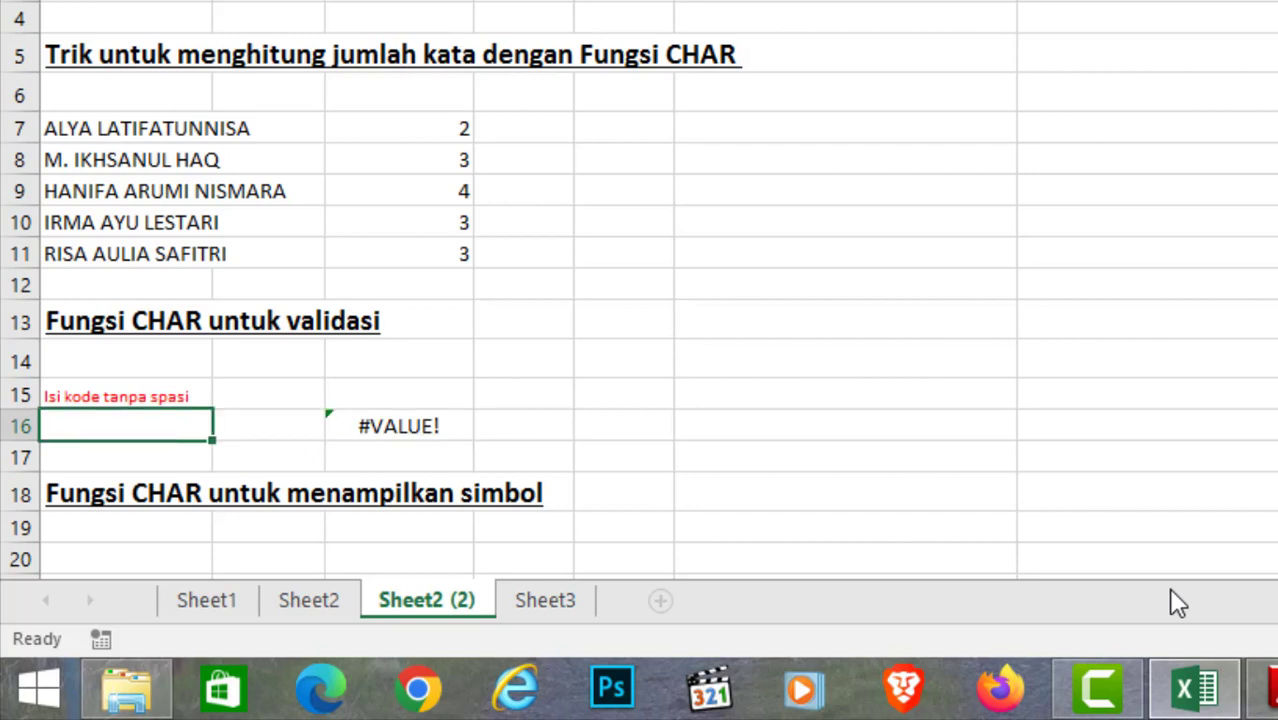
key(Right)
key(Right)
key(Left)
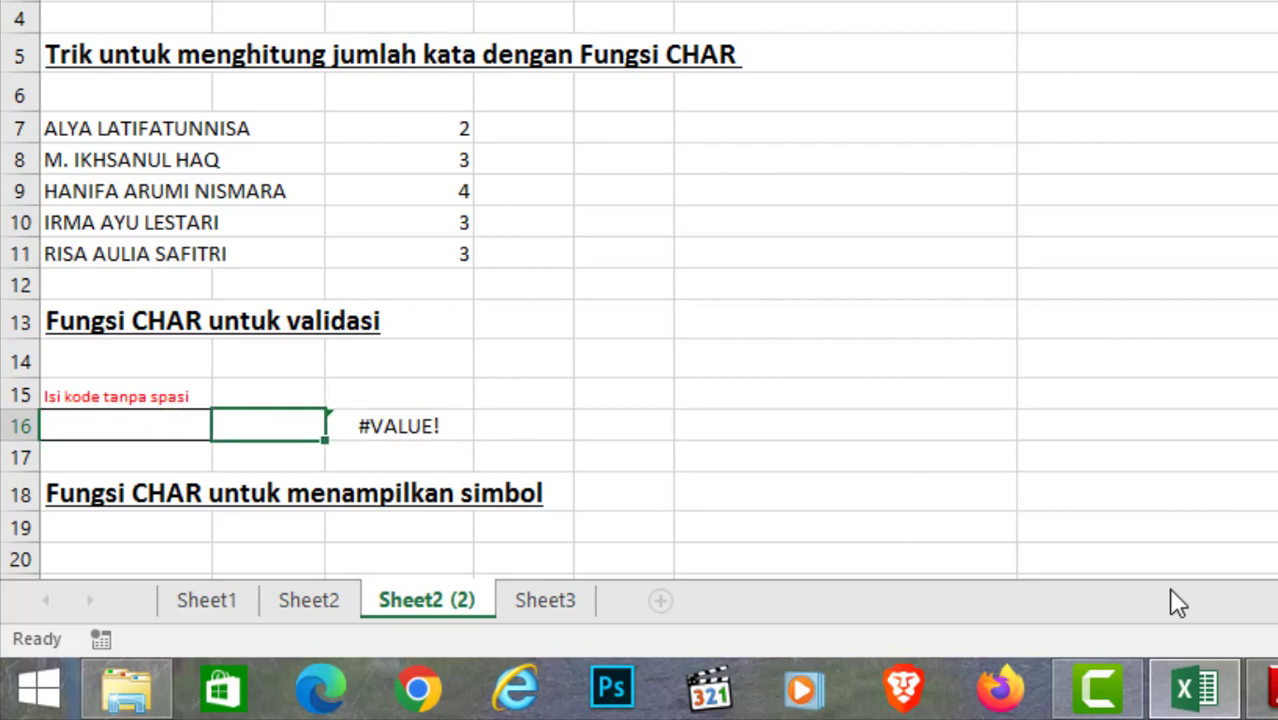
key(Right)
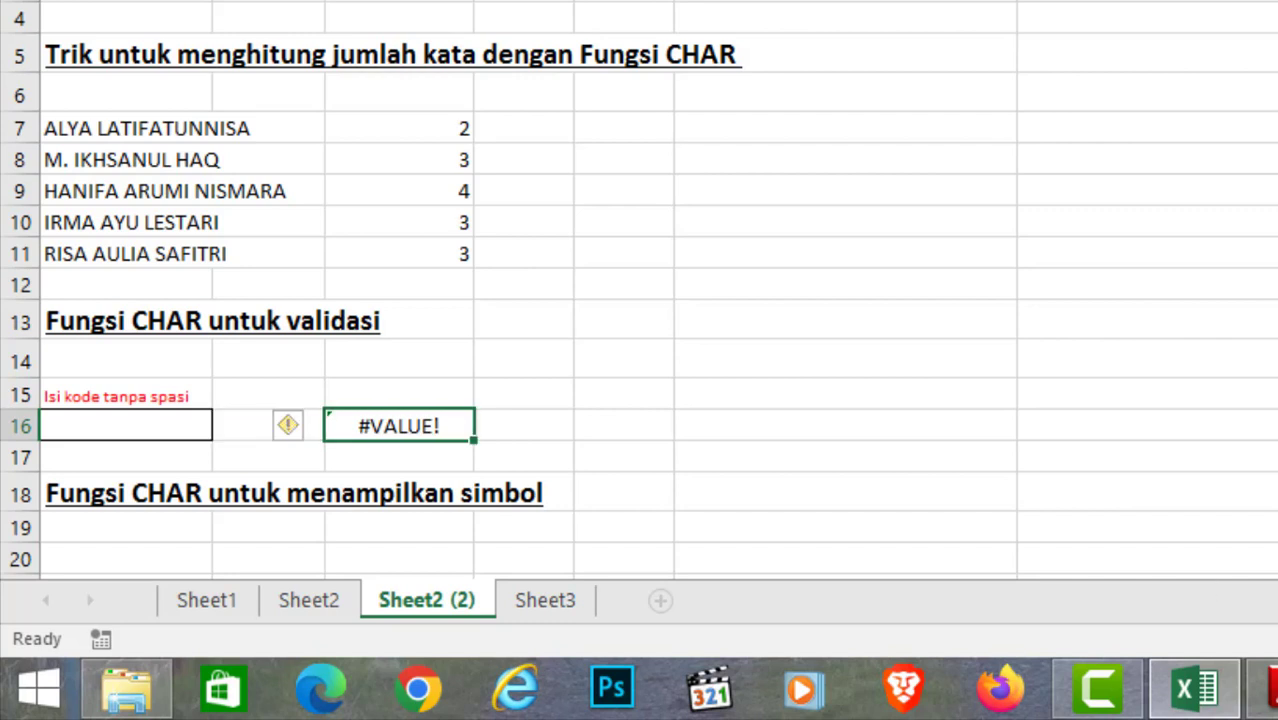
key(F2)
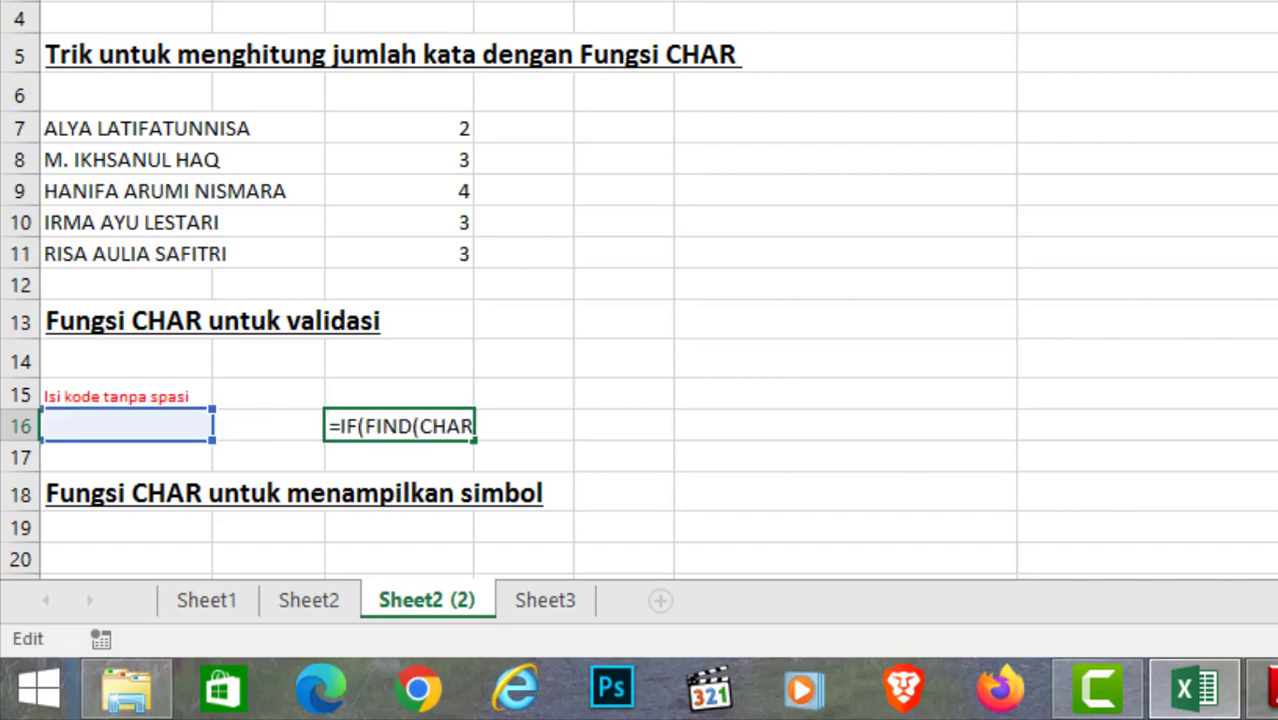
text(iff)
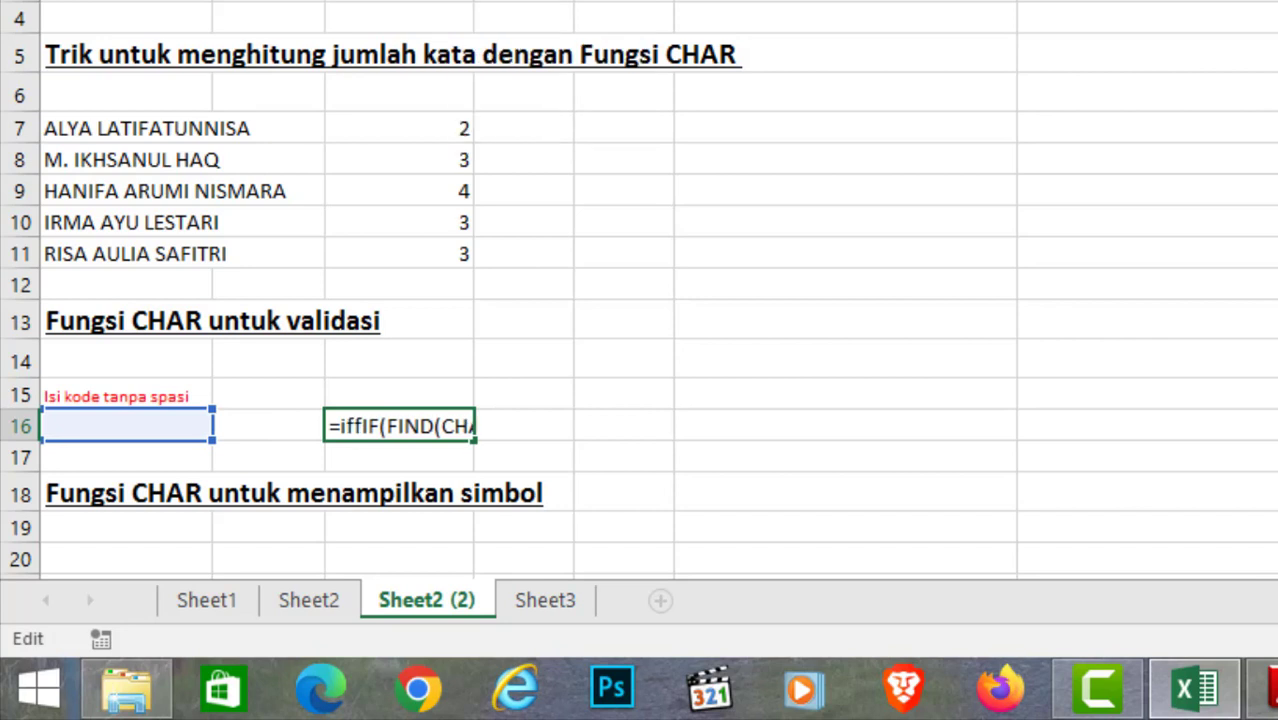
key(Escape)
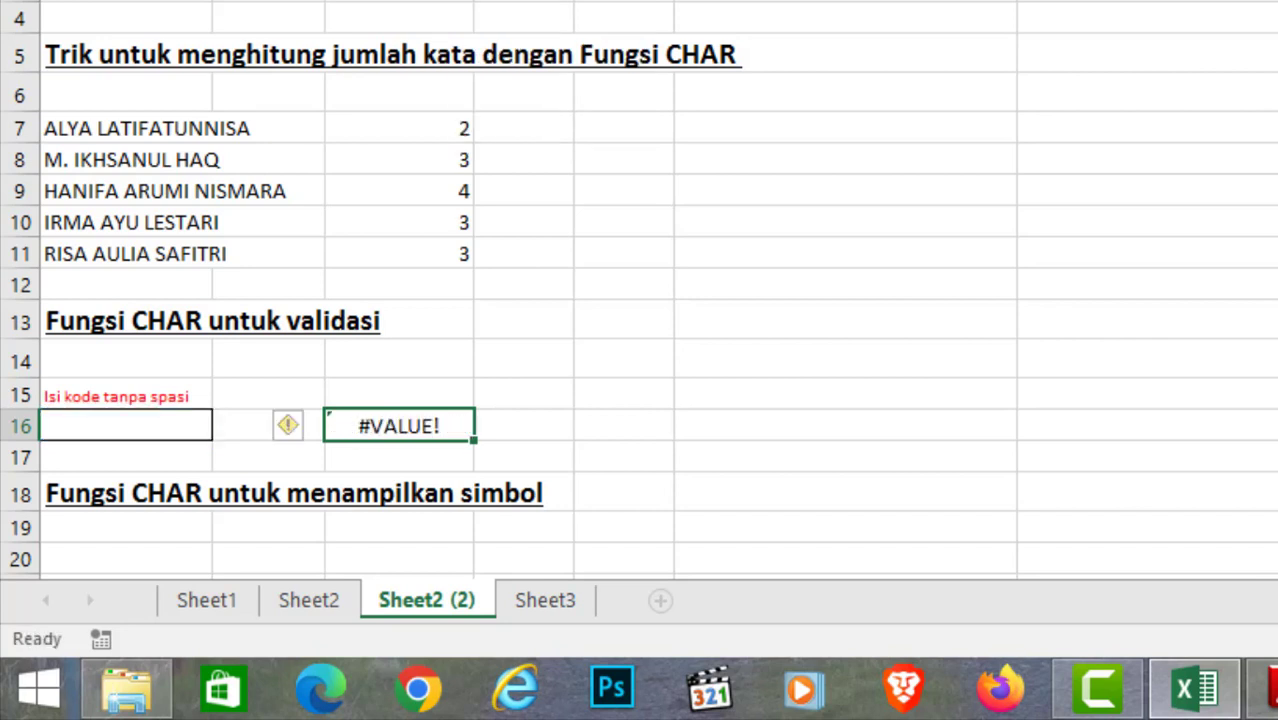
Wrap the IF formula in C16 in IFERROR with "" as the value_if_error.
key(F2)
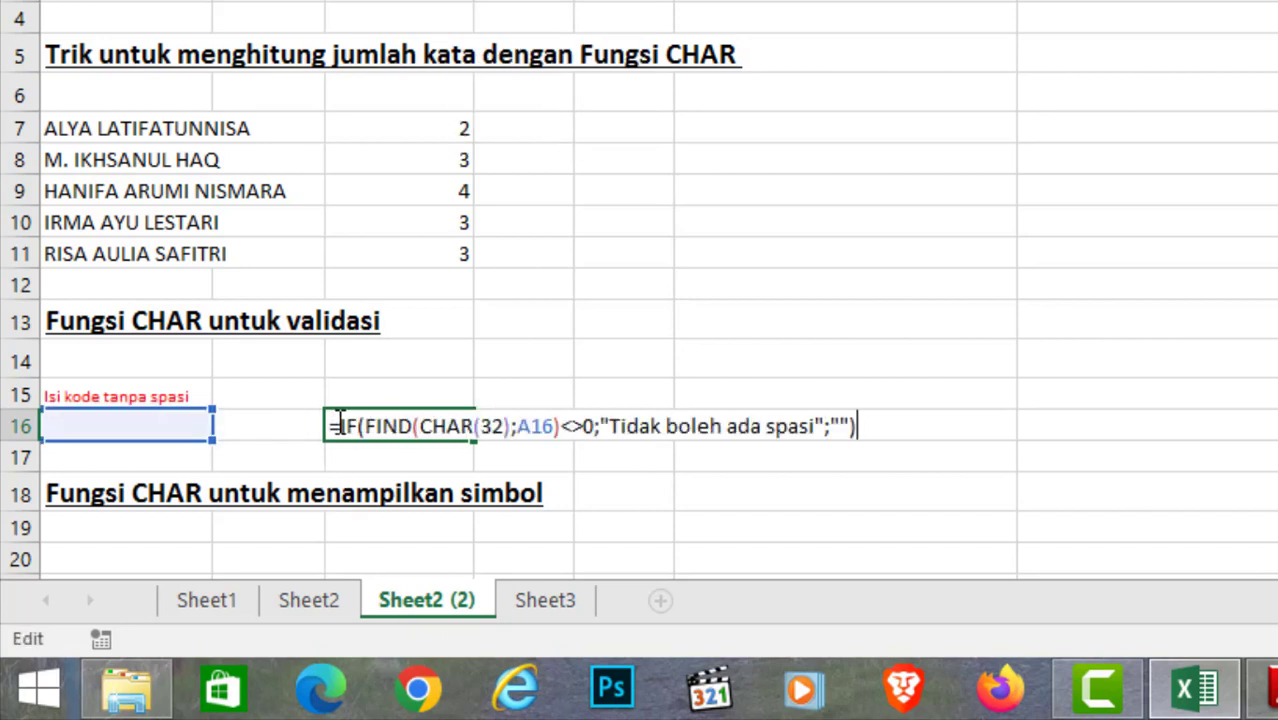
click(338, 426)
text(if)
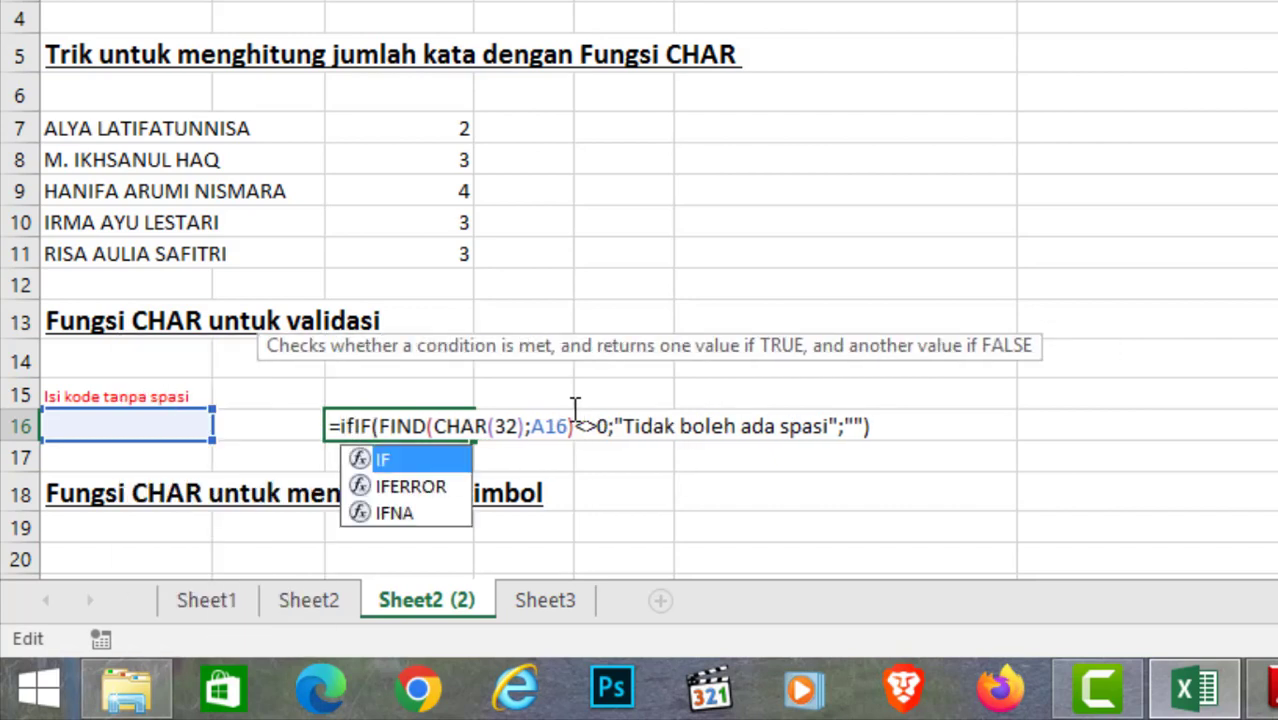
text(error)
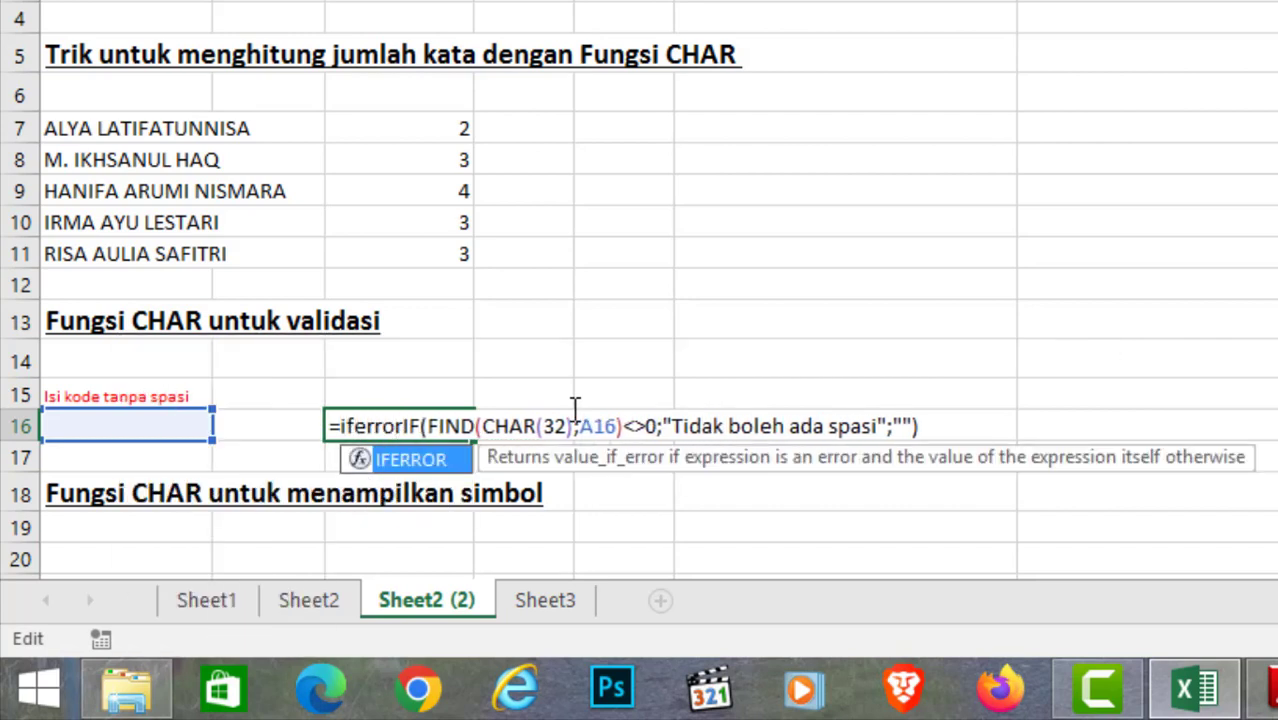
text(()
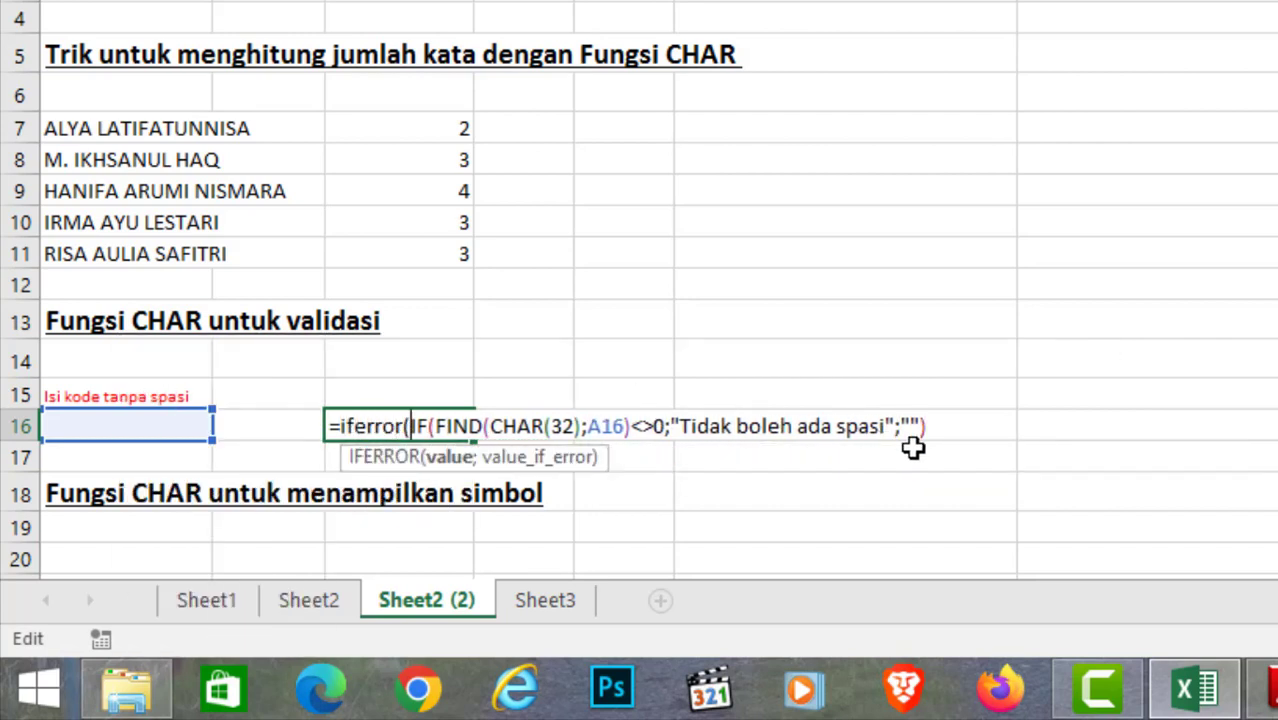
click(935, 427)
text(;)
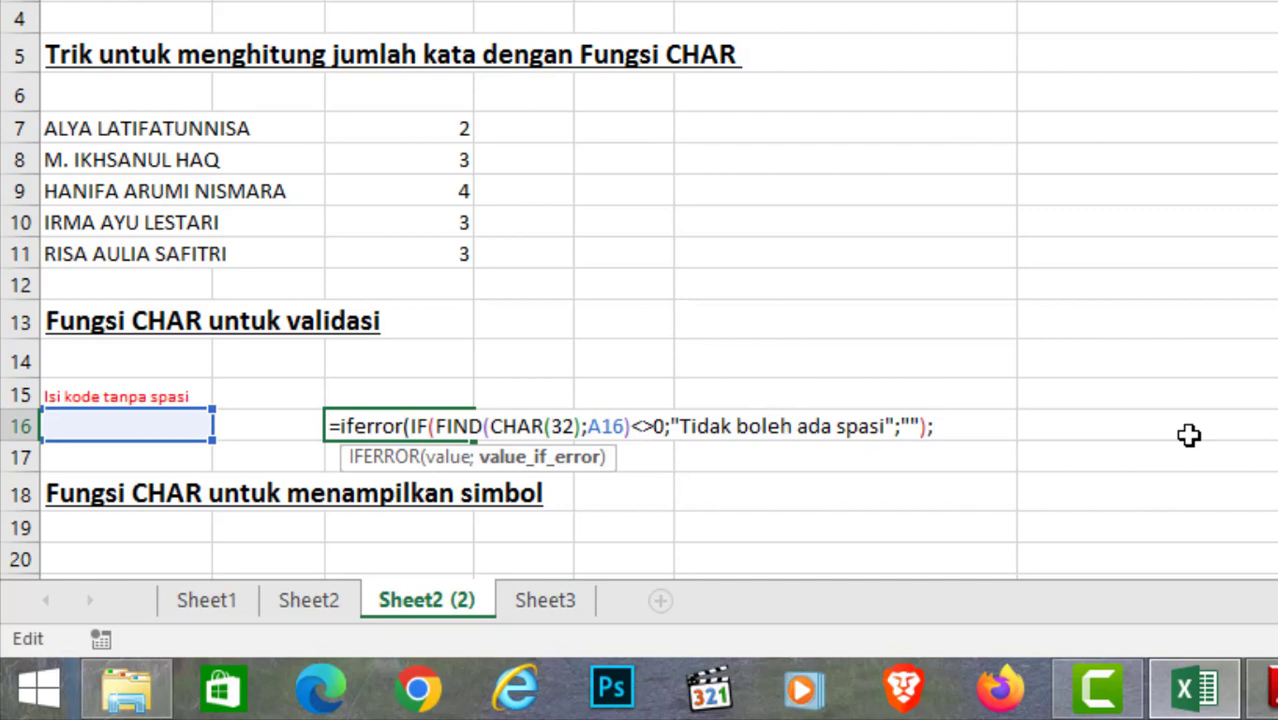
text(""))
key(Return)
key(Up)
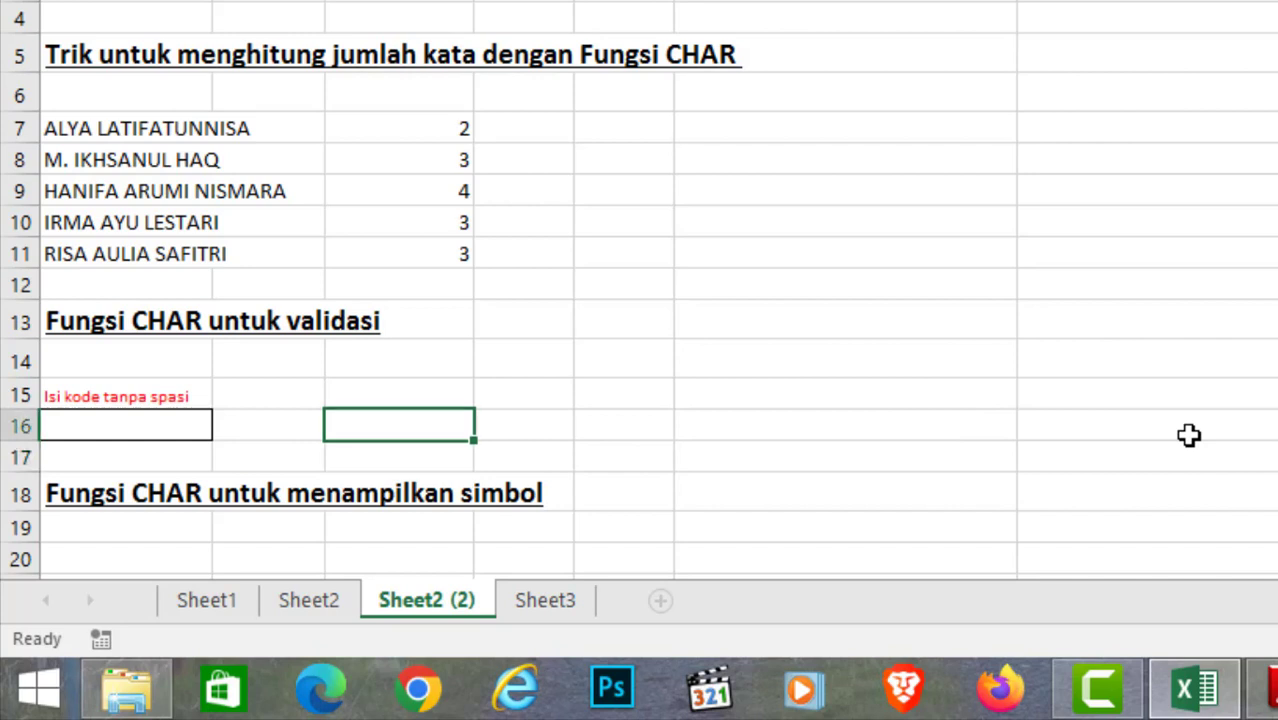
Enter the code HJDJHG without spaces in A16 and check the validation cell C16.
key(Left)
key(Left)
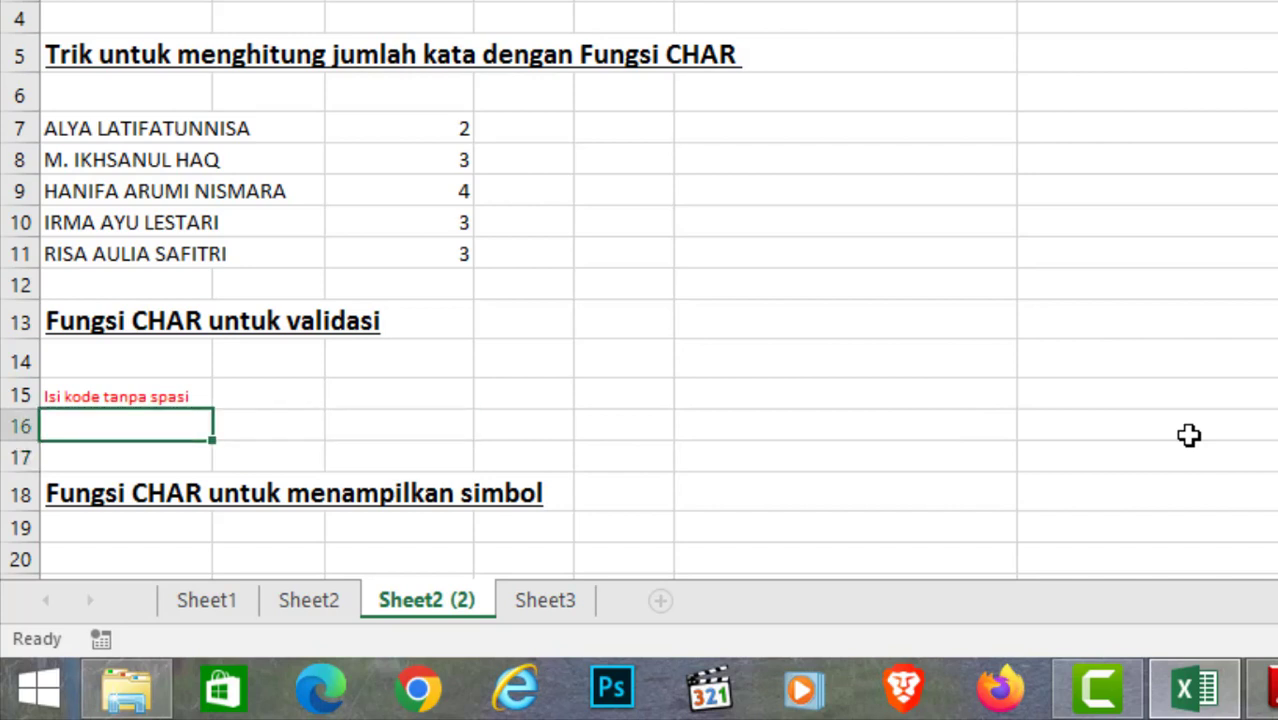
text(HJDJHG)
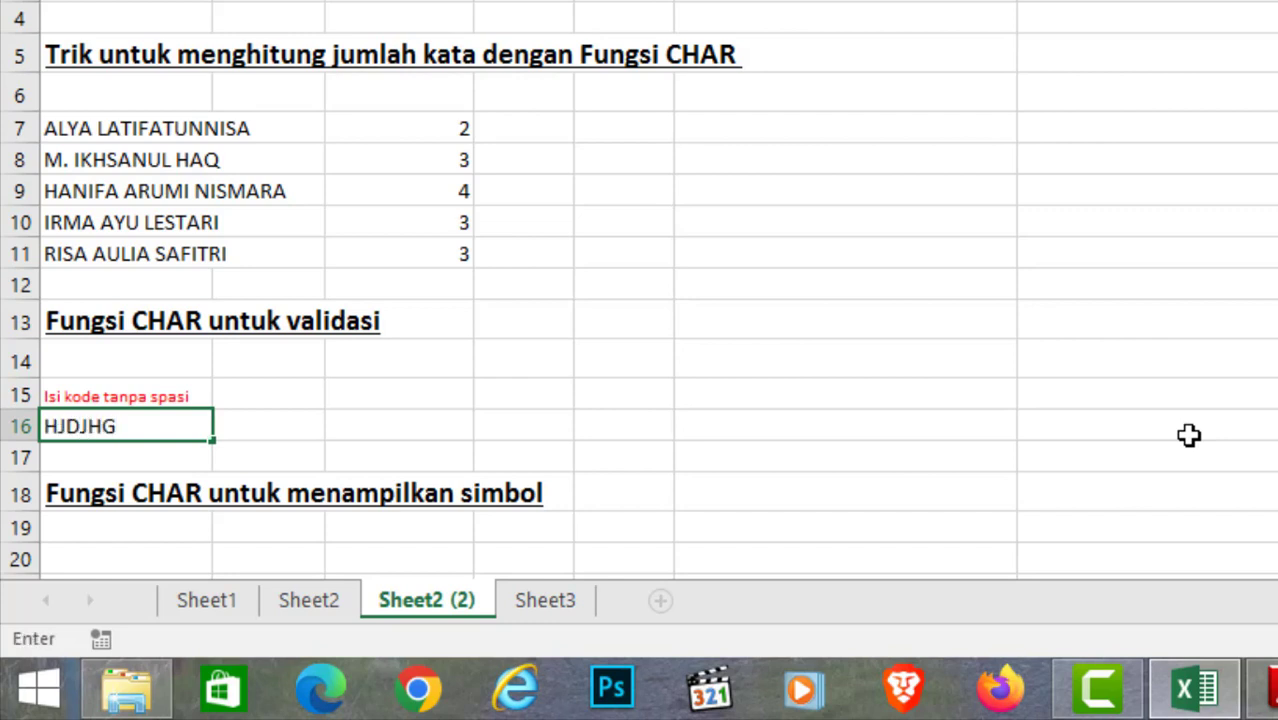
key(Return)
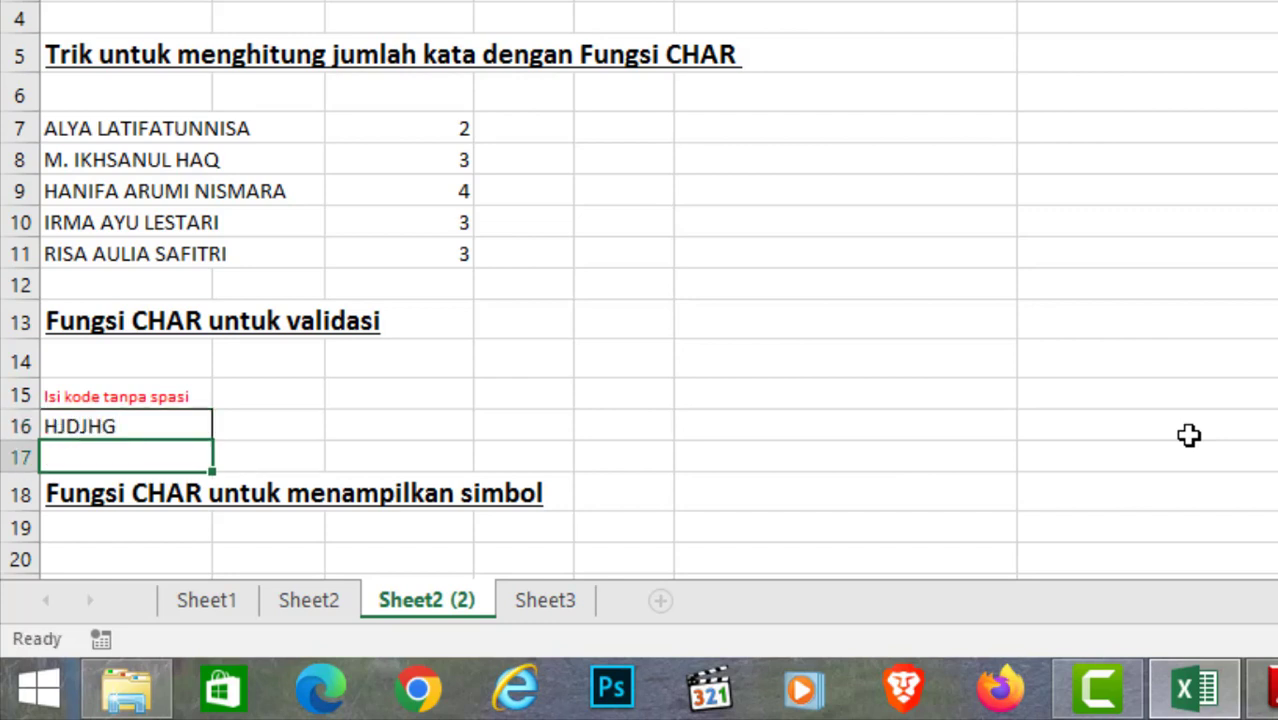
key(Up)
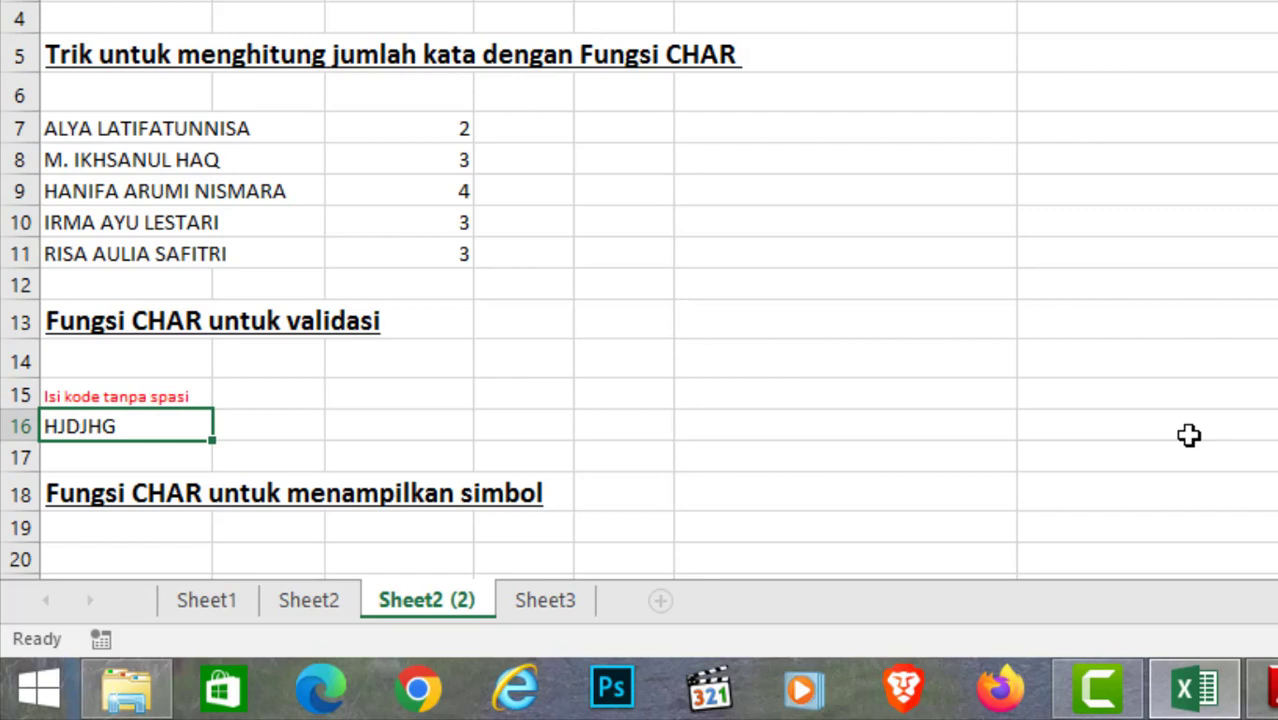
key(Right)
key(Right)
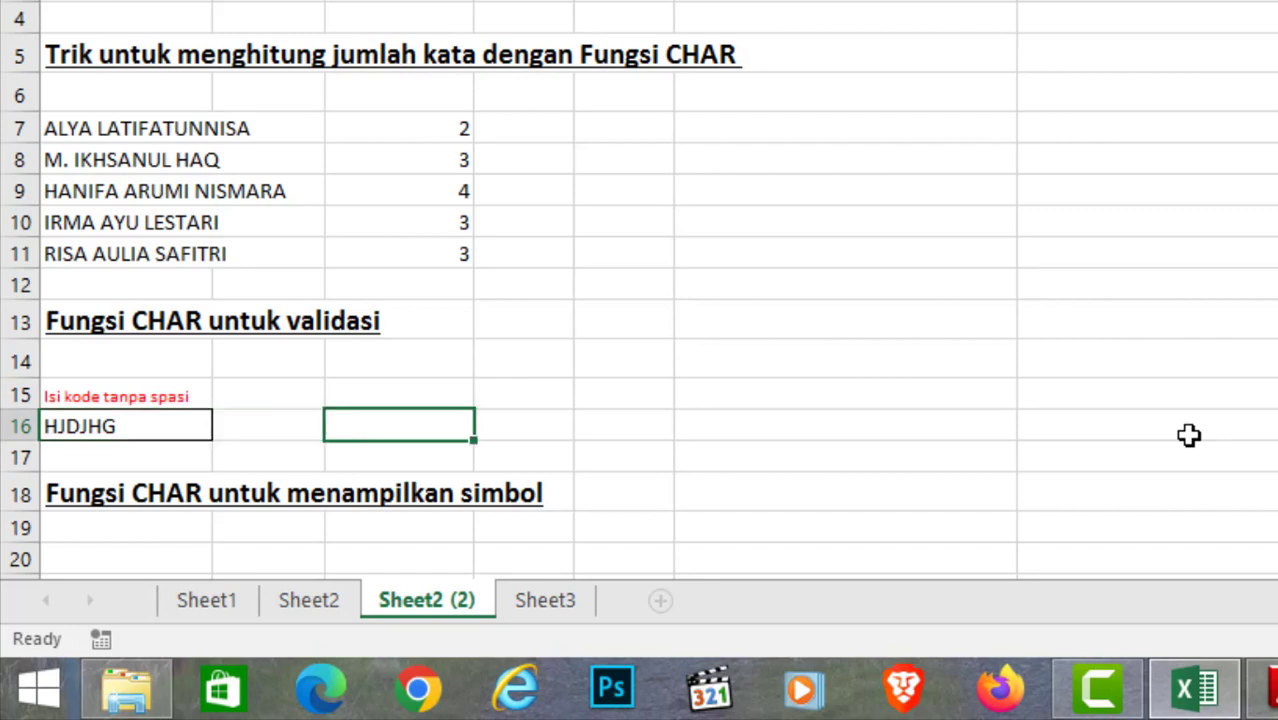
Insert a space in the middle of the code in A16 so that it reads HJD JHG.
key(Left)
key(Left)
key(F2)
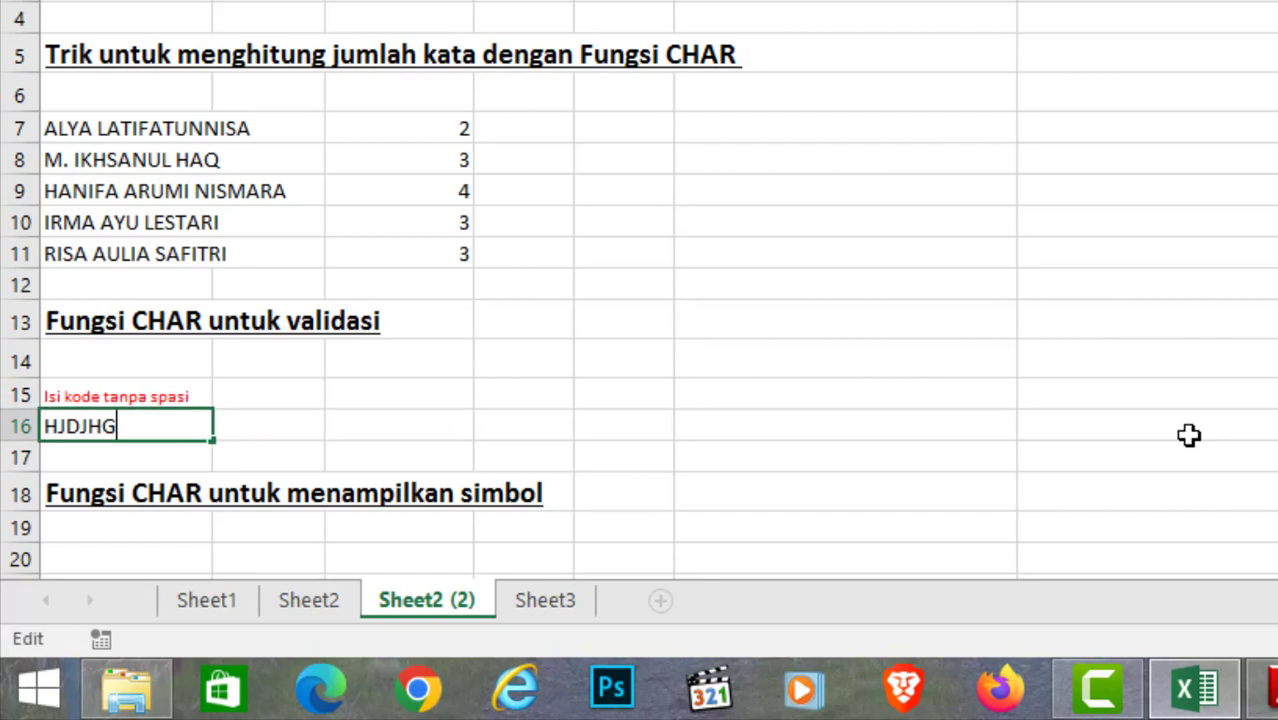
key(Left)
key(Left)
key(Left)
key(Return)
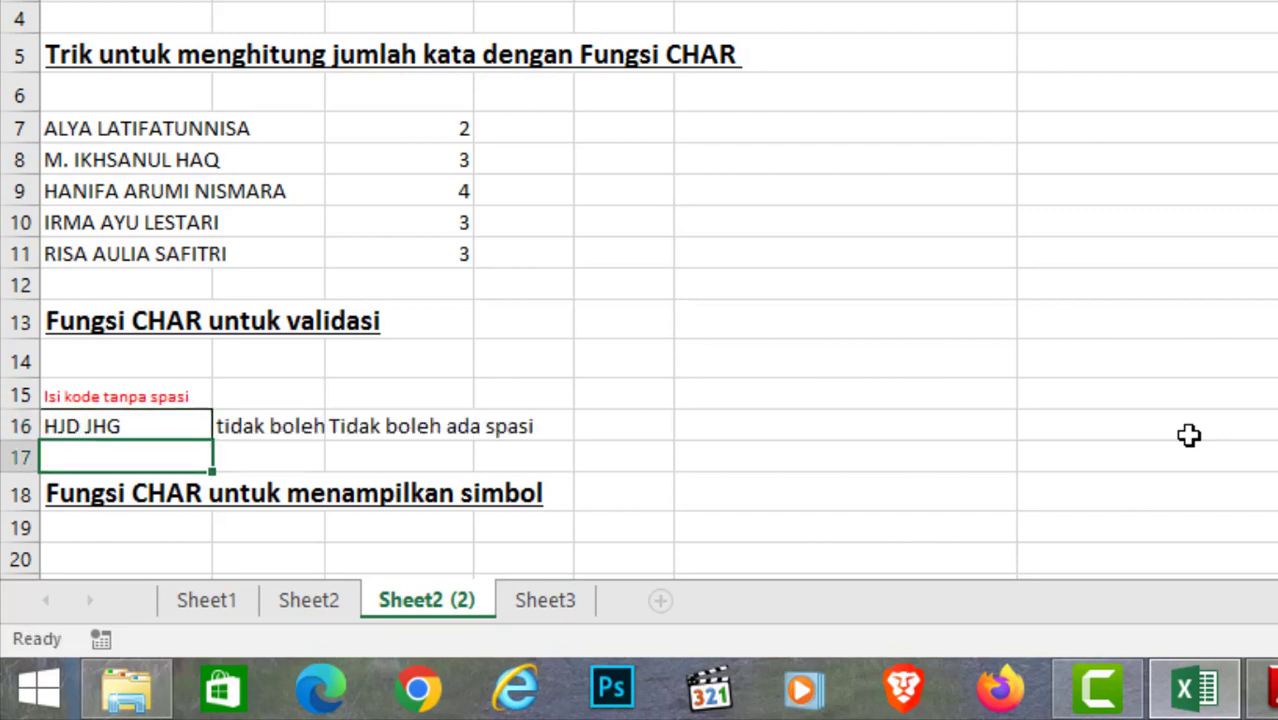
Clear the older validation message formula from B16, keeping the one in C16.
key(Right)
key(Up)
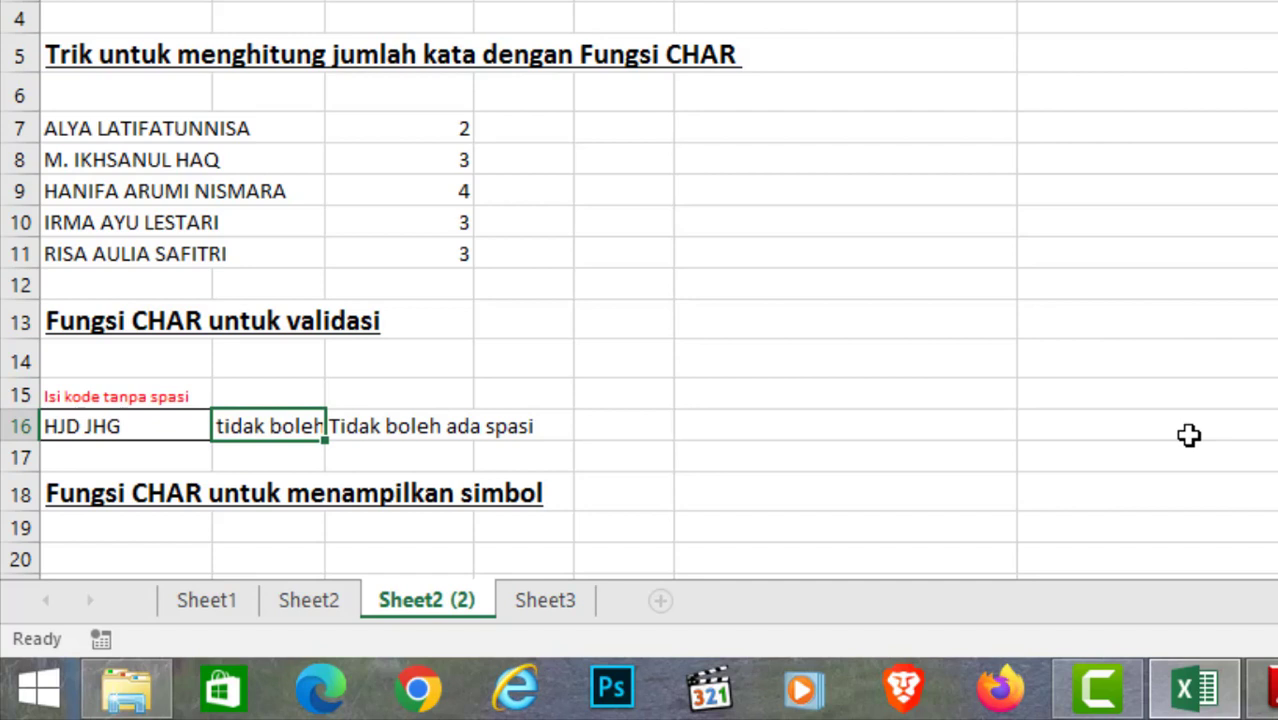
key(Right)
key(Left)
key(Delete)
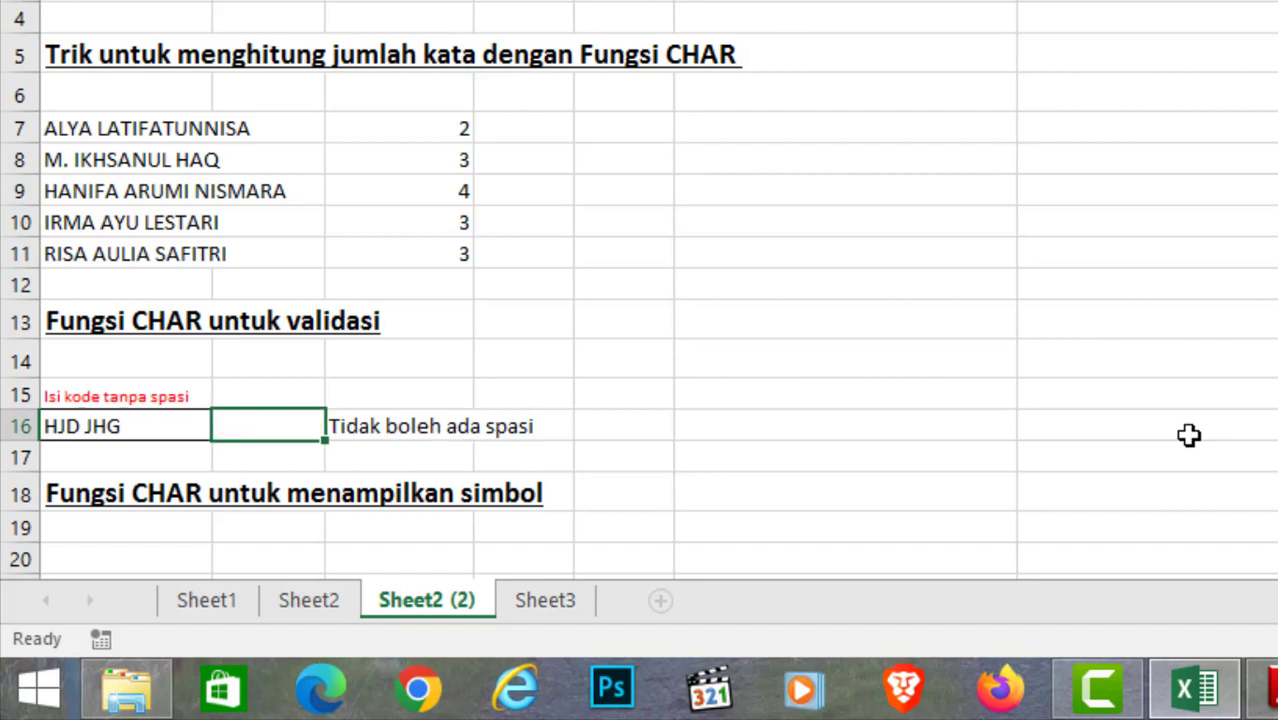
key(Right)
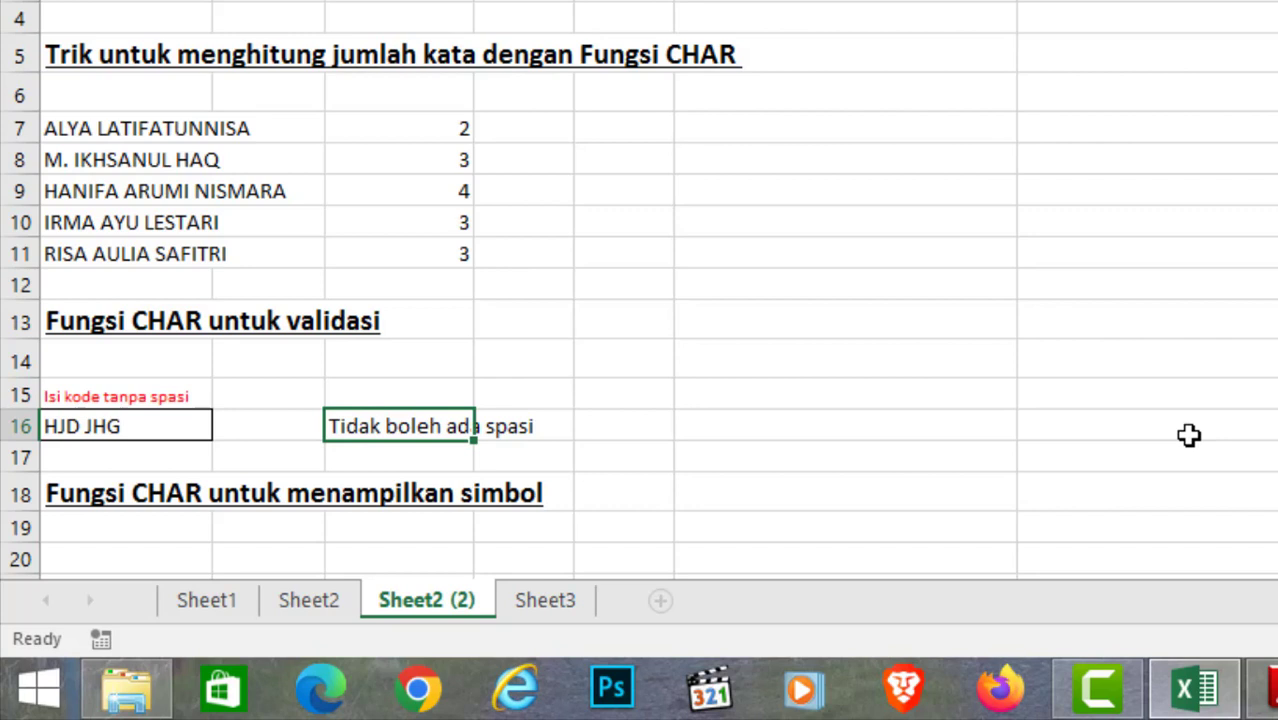
Remove the space from the code in A16 so that it reads HJDJHG.
key(Left)
key(Left)
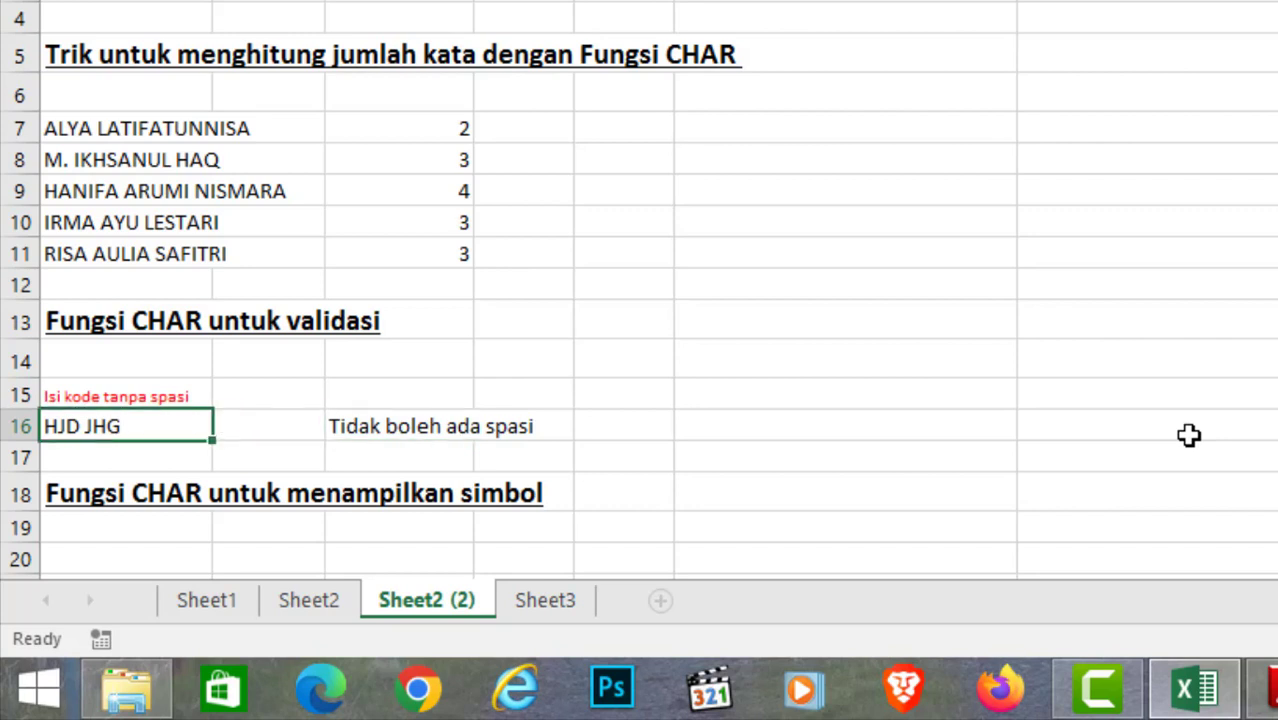
key(F2)
key(Left)
key(Left)
key(Left)
key(BackSpace)
key(Return)
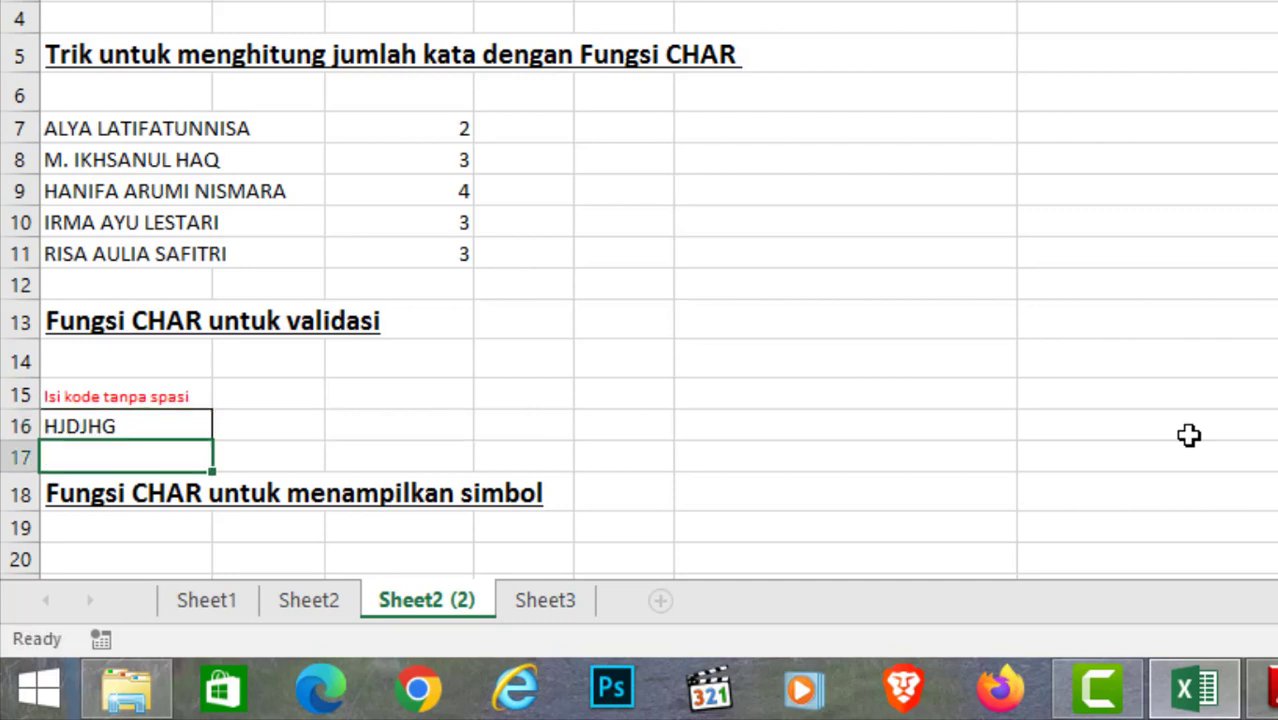
Test the validation with a trailing space after the code in A16, and remove that space again.
key(Up)
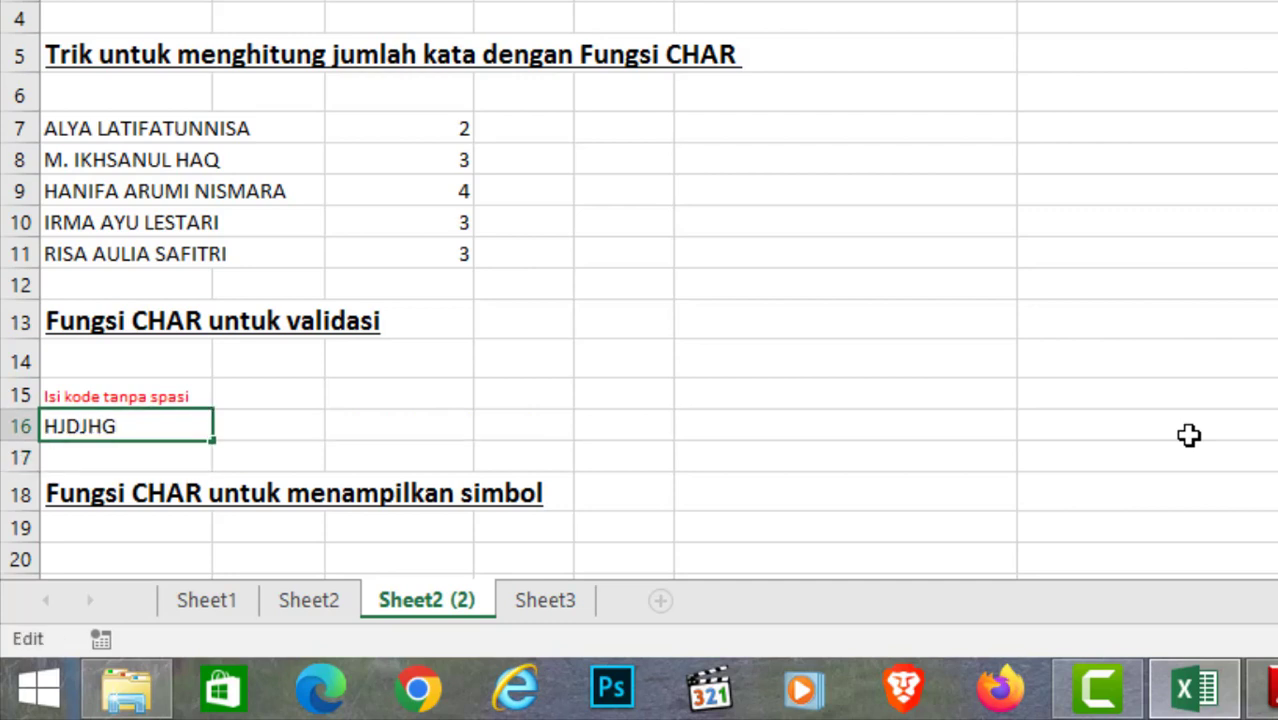
key(Return)
key(Up)
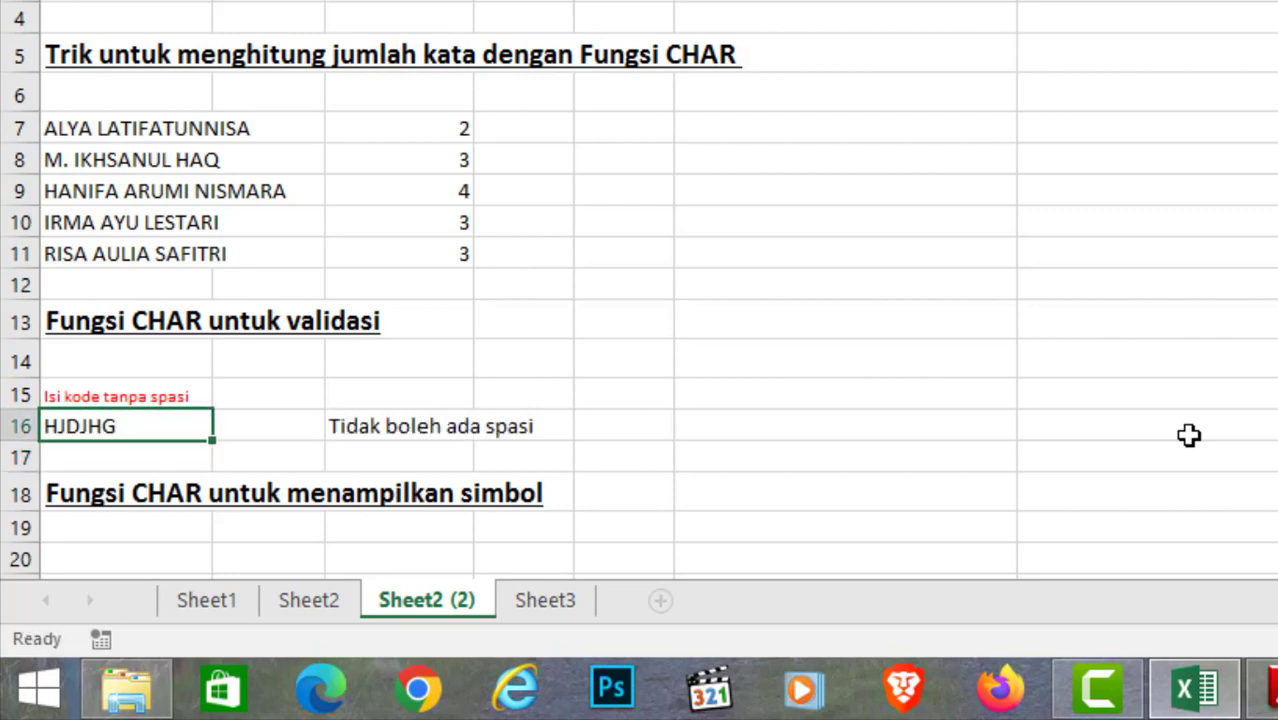
key(F2)
key(BackSpace)
key(Return)
key(Up)
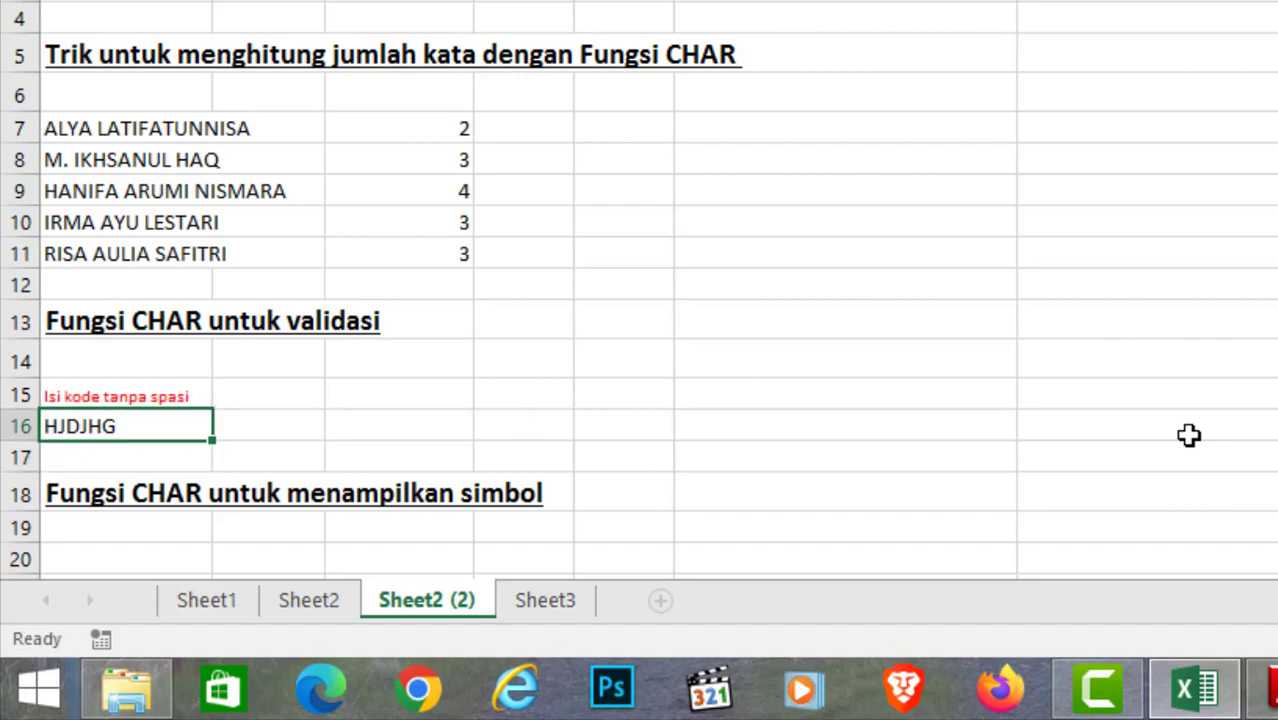
Add a leading space before the code HJDJHG in A16 and check the validation cell C16.
key(F2)
key(Home)
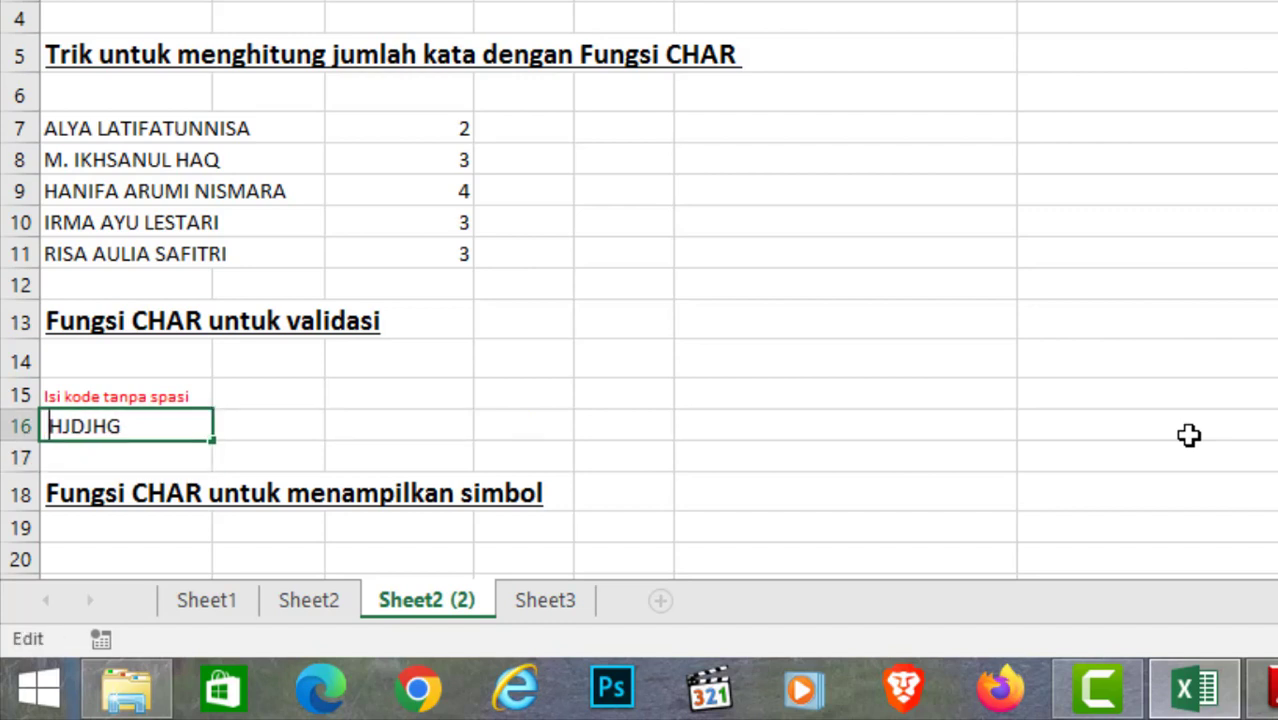
key(Return)
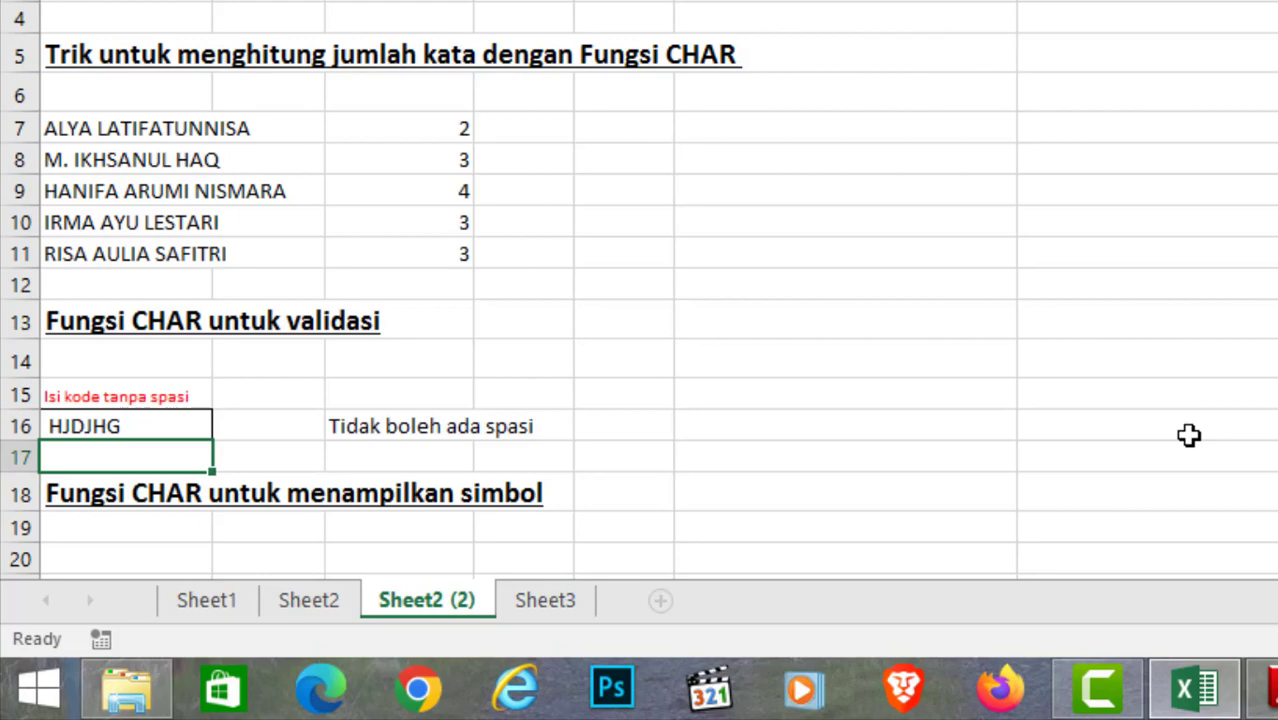
key(Up)
key(Right)
key(Right)
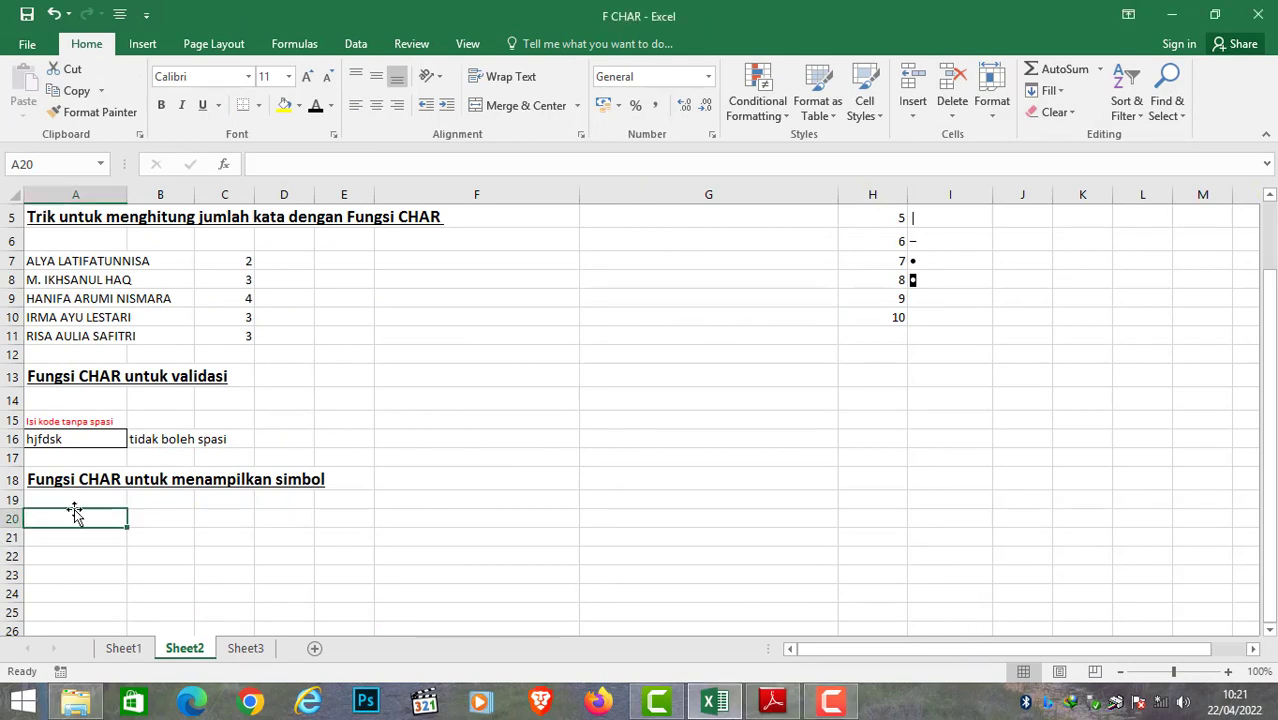
Enter the formula =char(8) in A20 of Sheet2, under the symbol display heading.
click(68, 499)
click(119, 514)
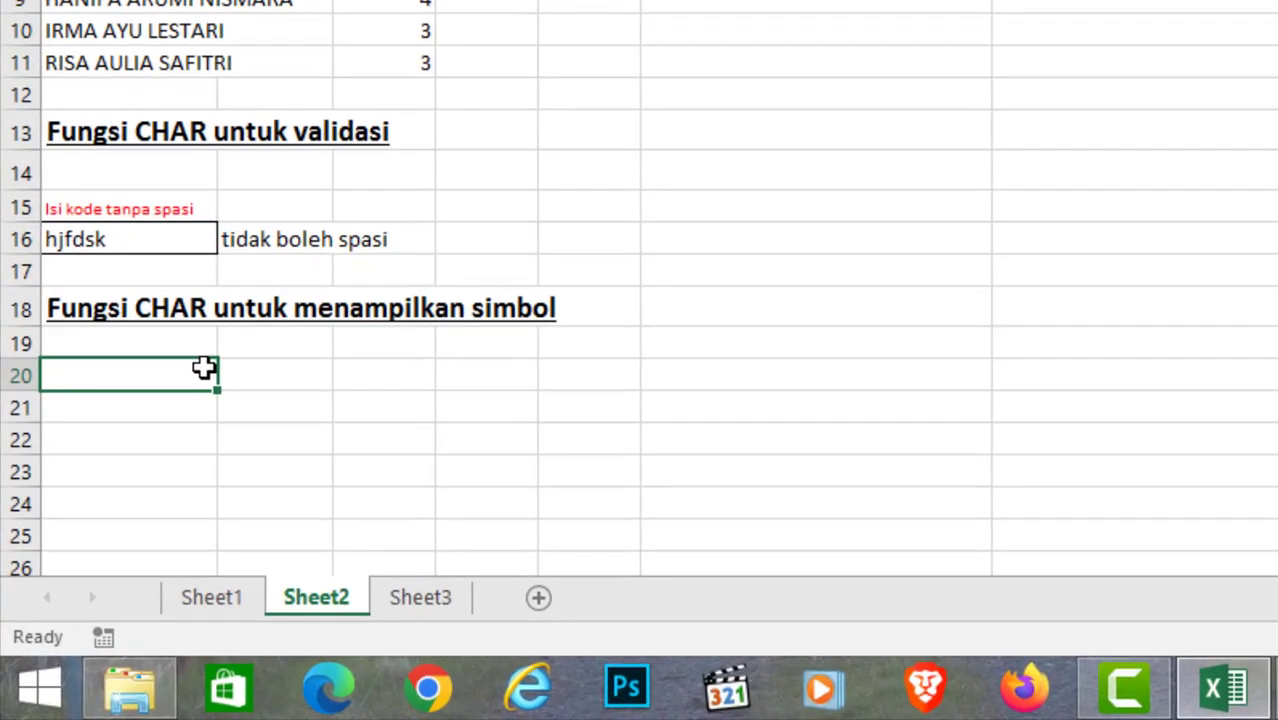
text(=cha)
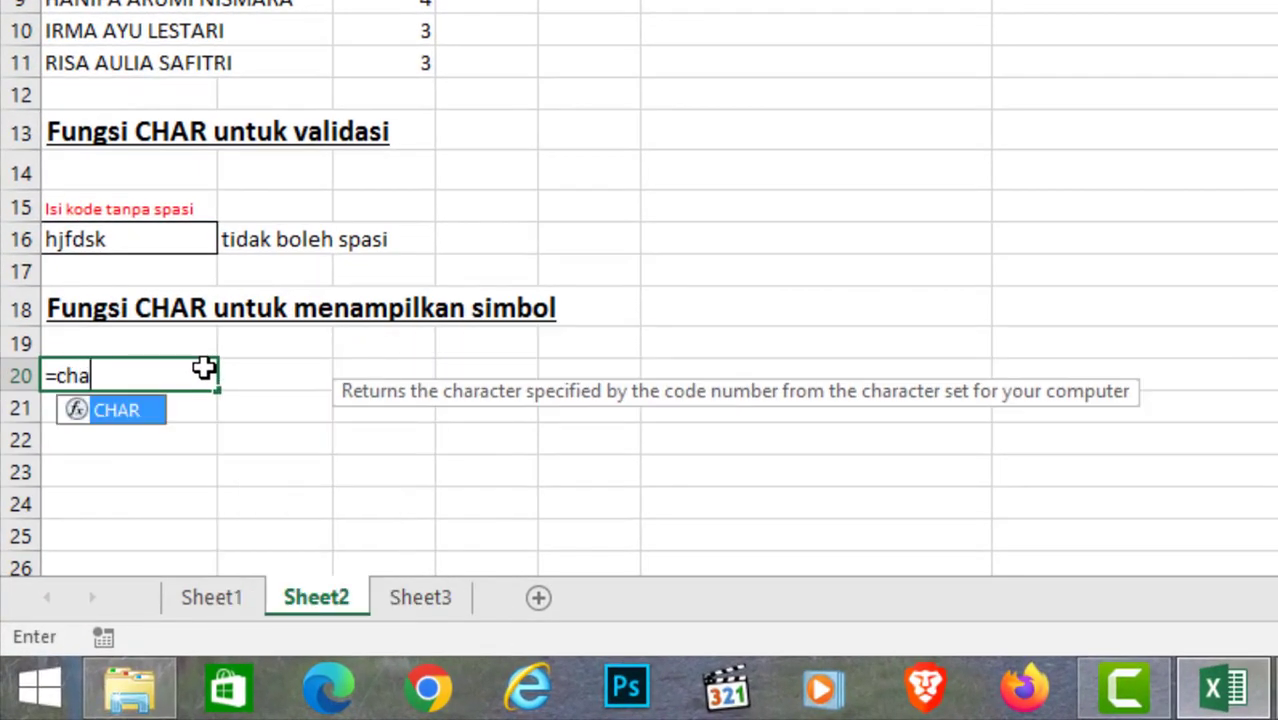
text(r()
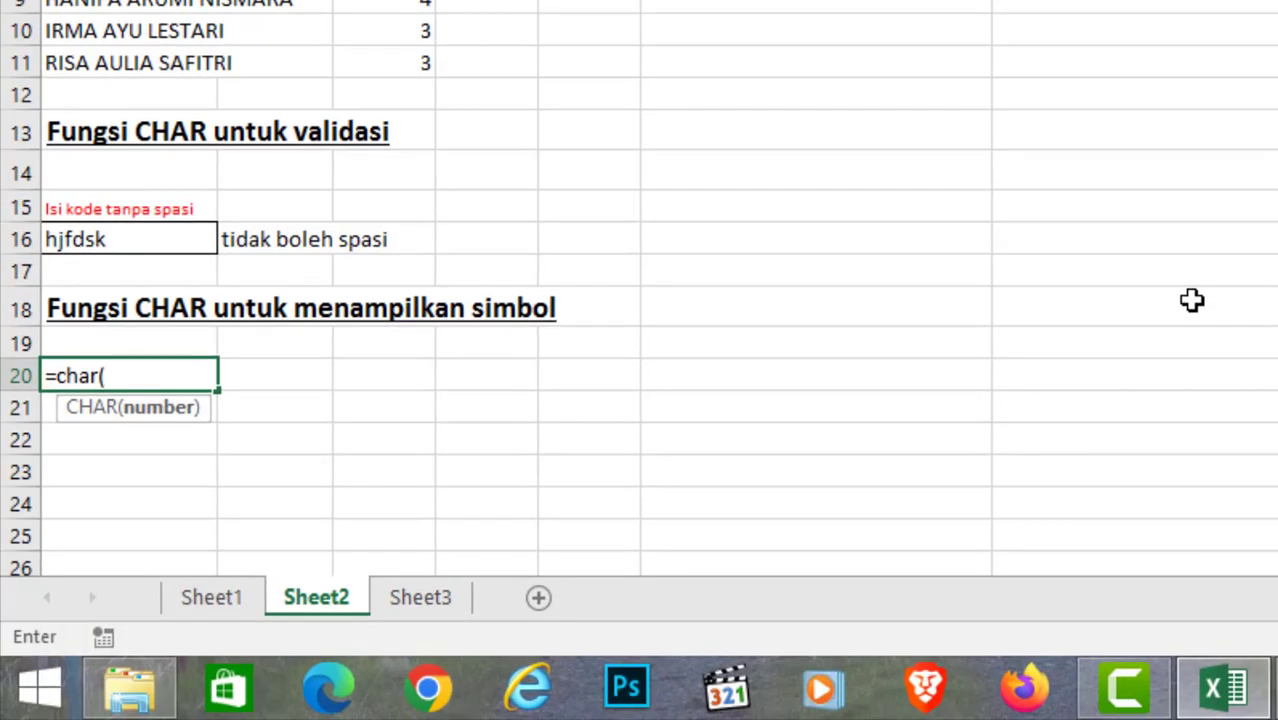
text(8))
key(Return)
key(Up)
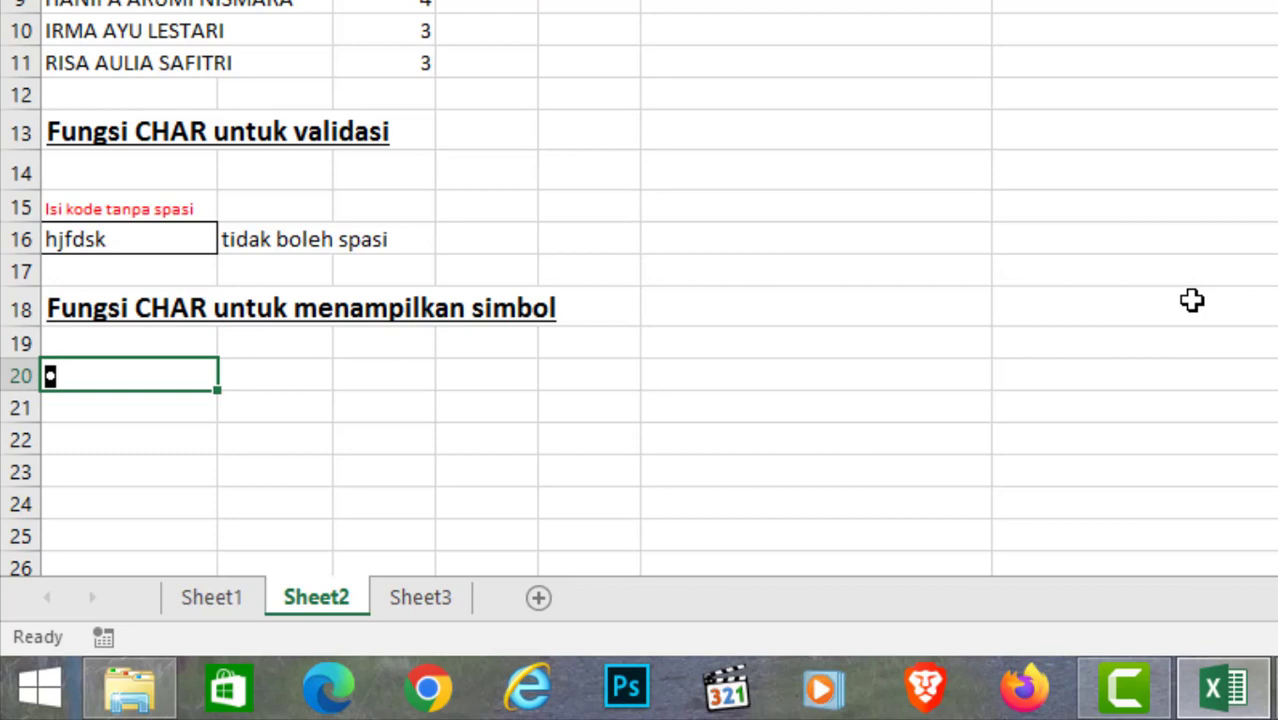
Extend the symbol formula in A20 to =CHAR(8)&CHAR(8).
key(F2)
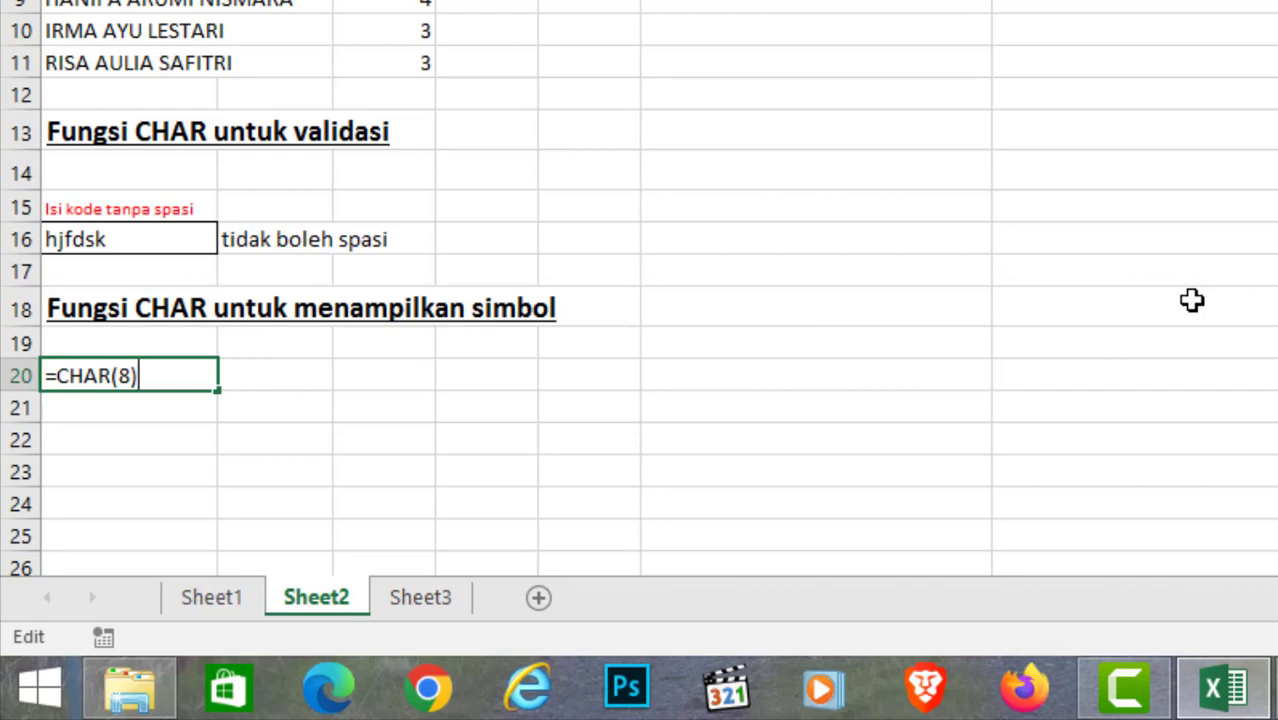
text(&cha)
key(BackSpace)
key(BackSpace)
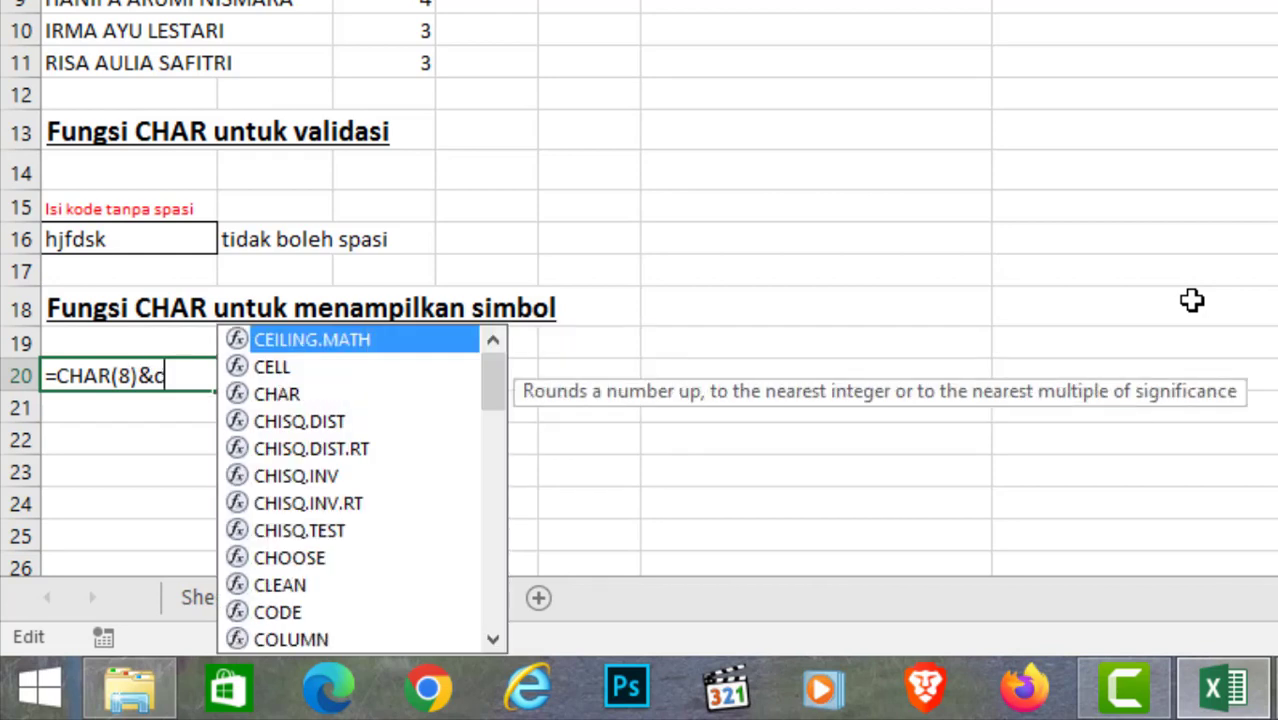
text(har()
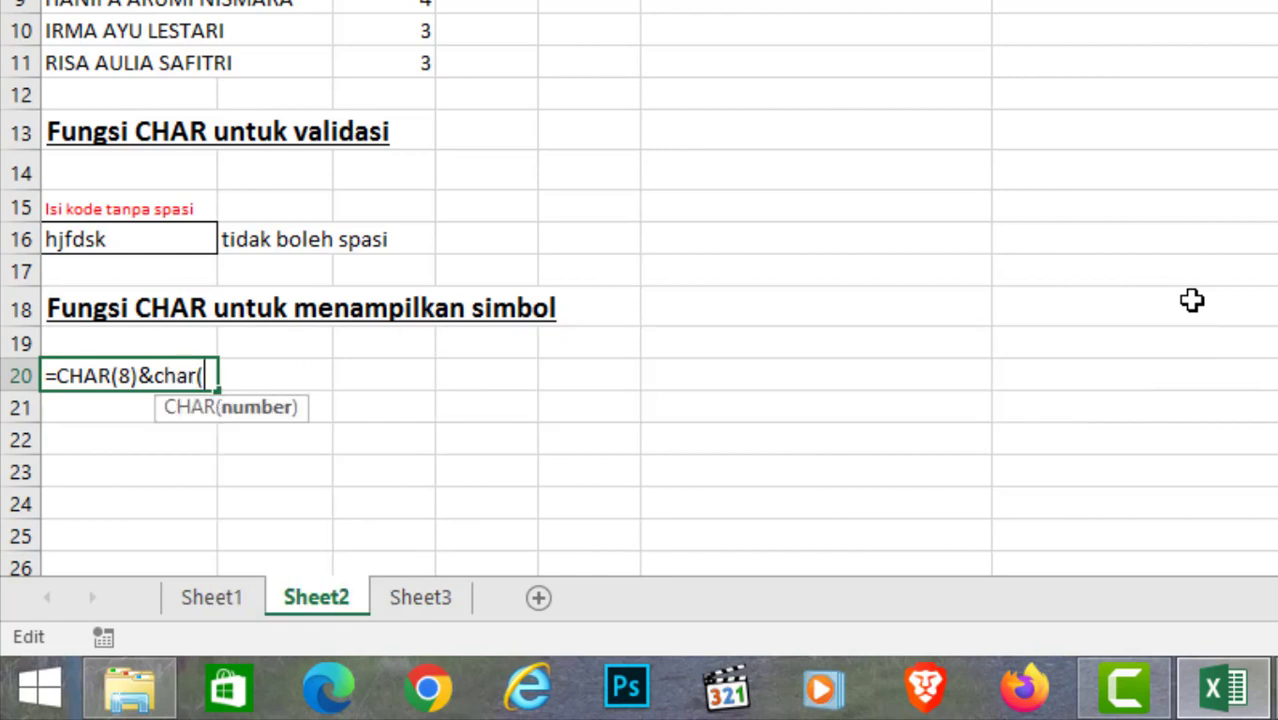
text(8))
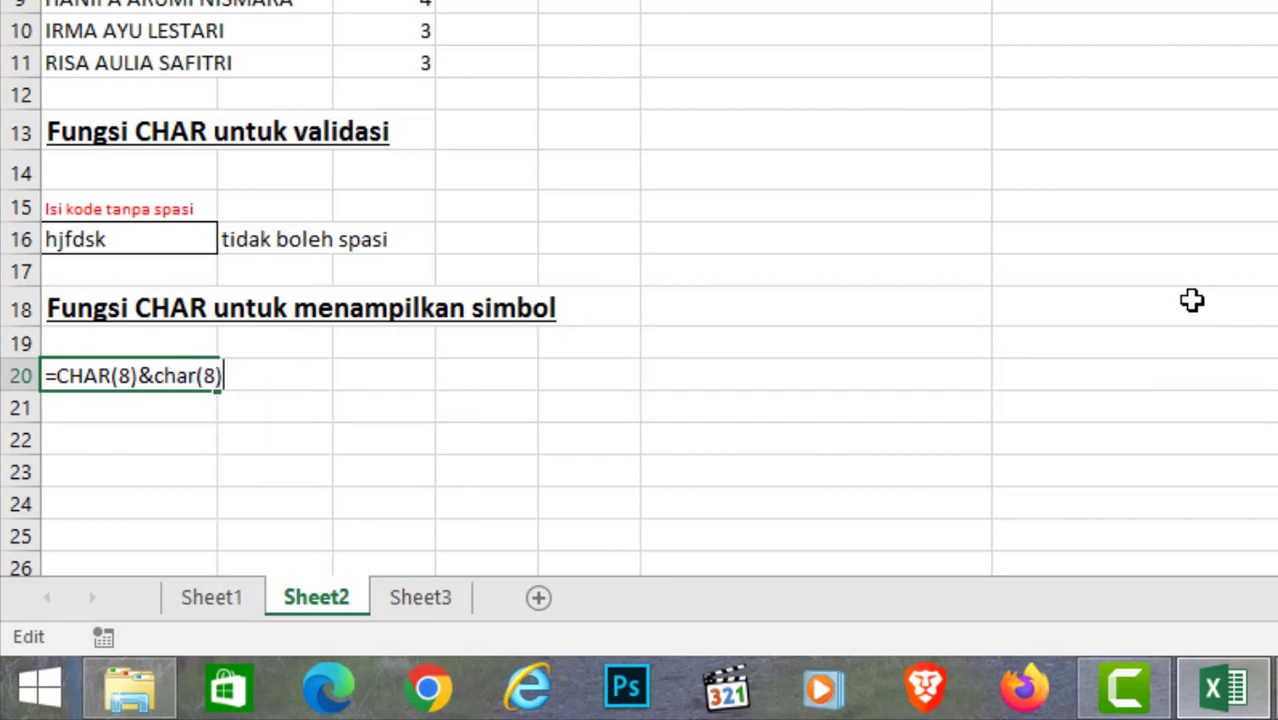
key(Return)
key(Up)
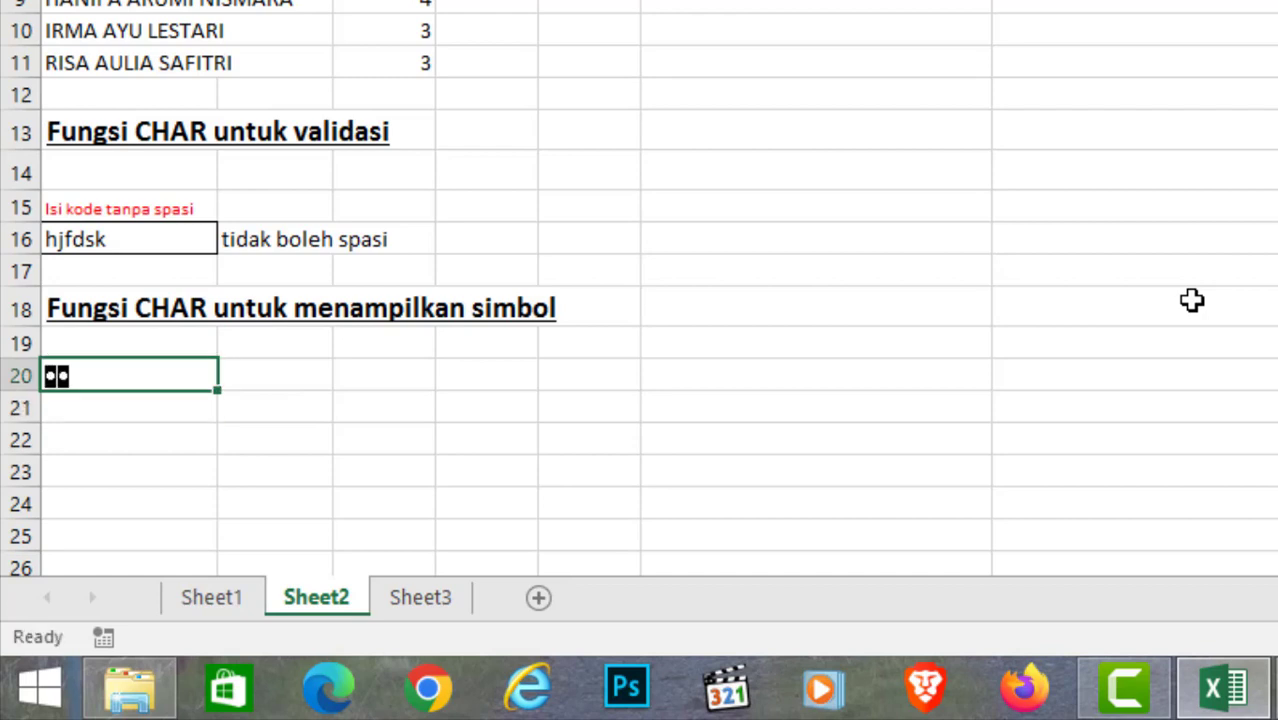
Change the formula in A20 to =REPT(CHAR(8);20) so that the symbol is repeated.
key(F2)
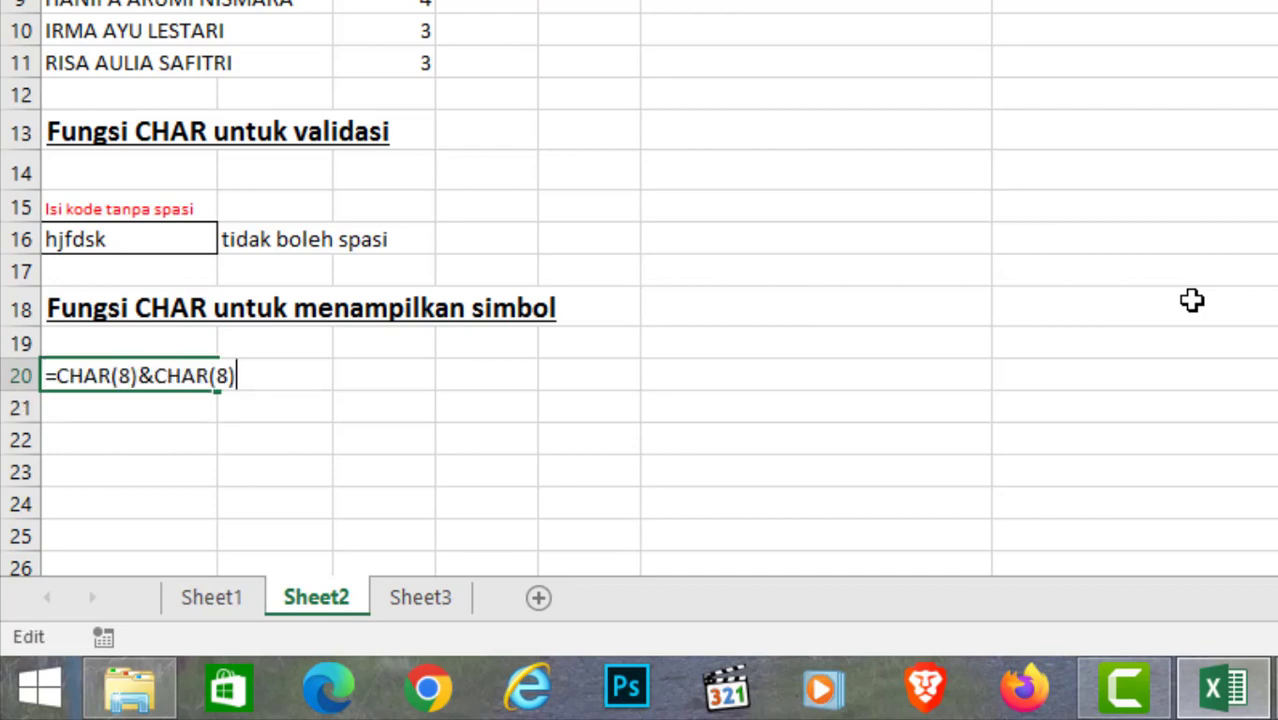
key(BackSpace)
key(BackSpace)
key(BackSpace)
key(BackSpace)
key(BackSpace)
key(BackSpace)
key(BackSpace)
key(BackSpace)
click(57, 378)
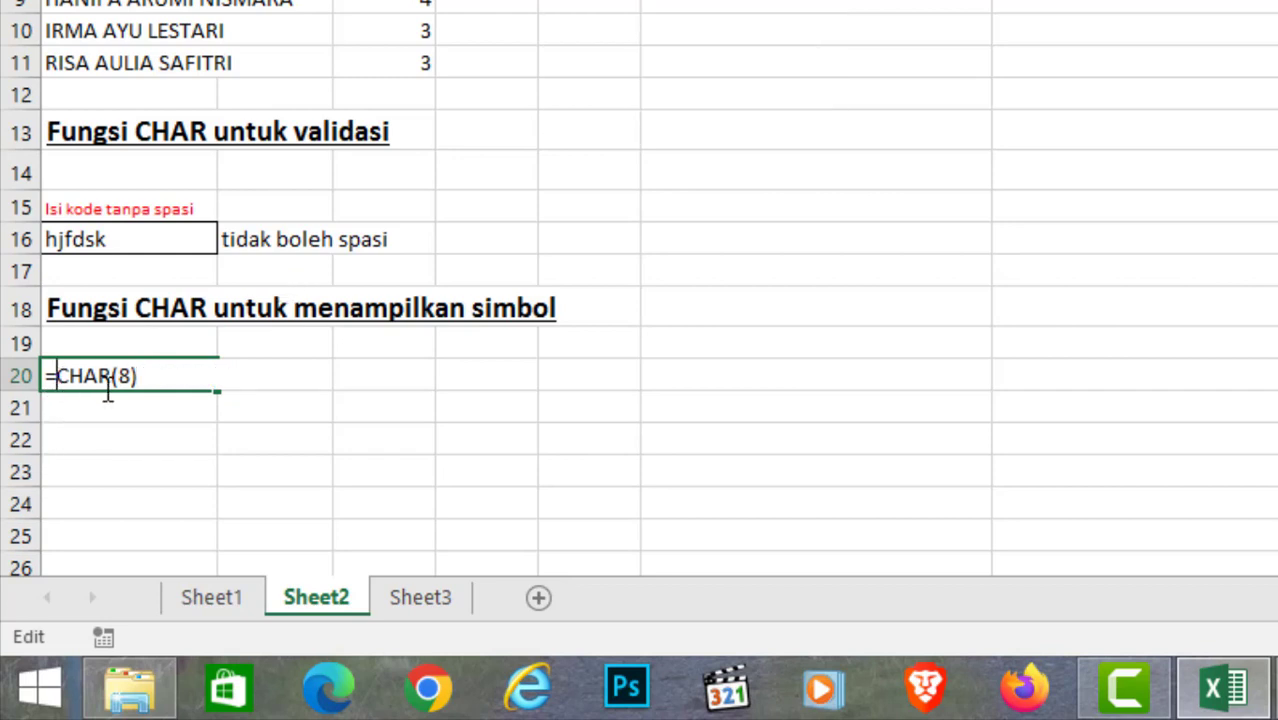
text(rept)
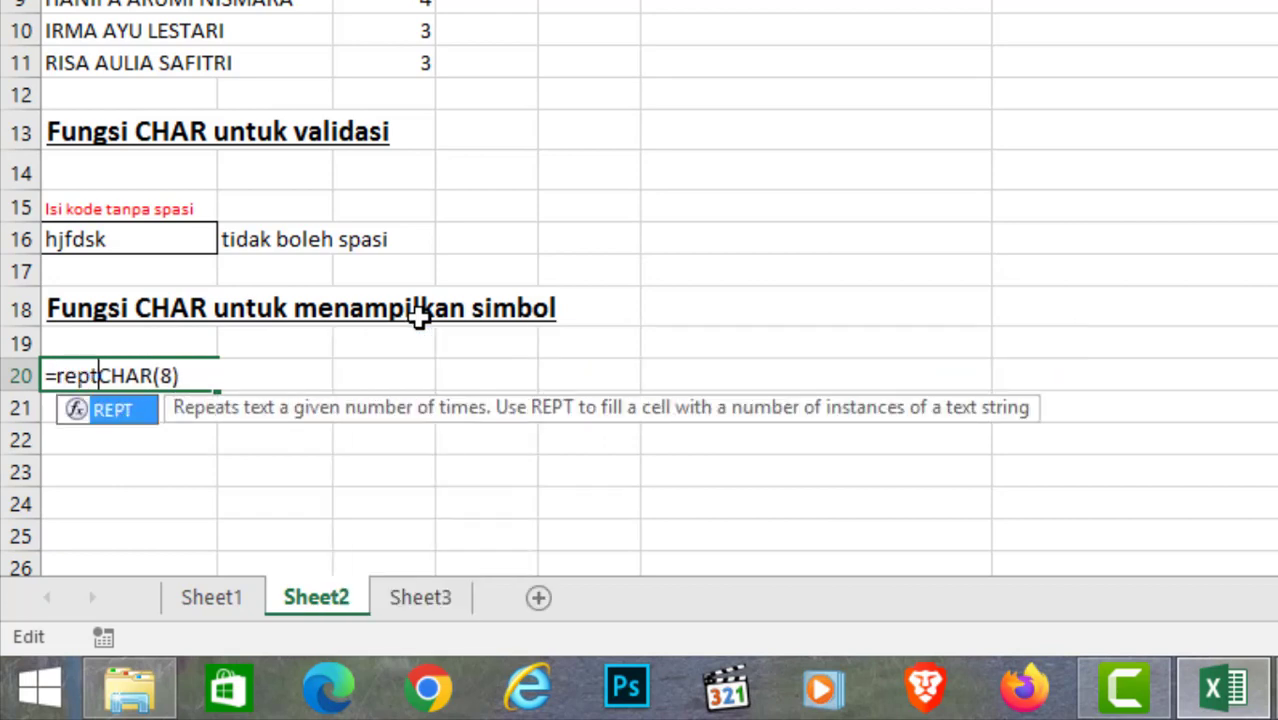
text(()
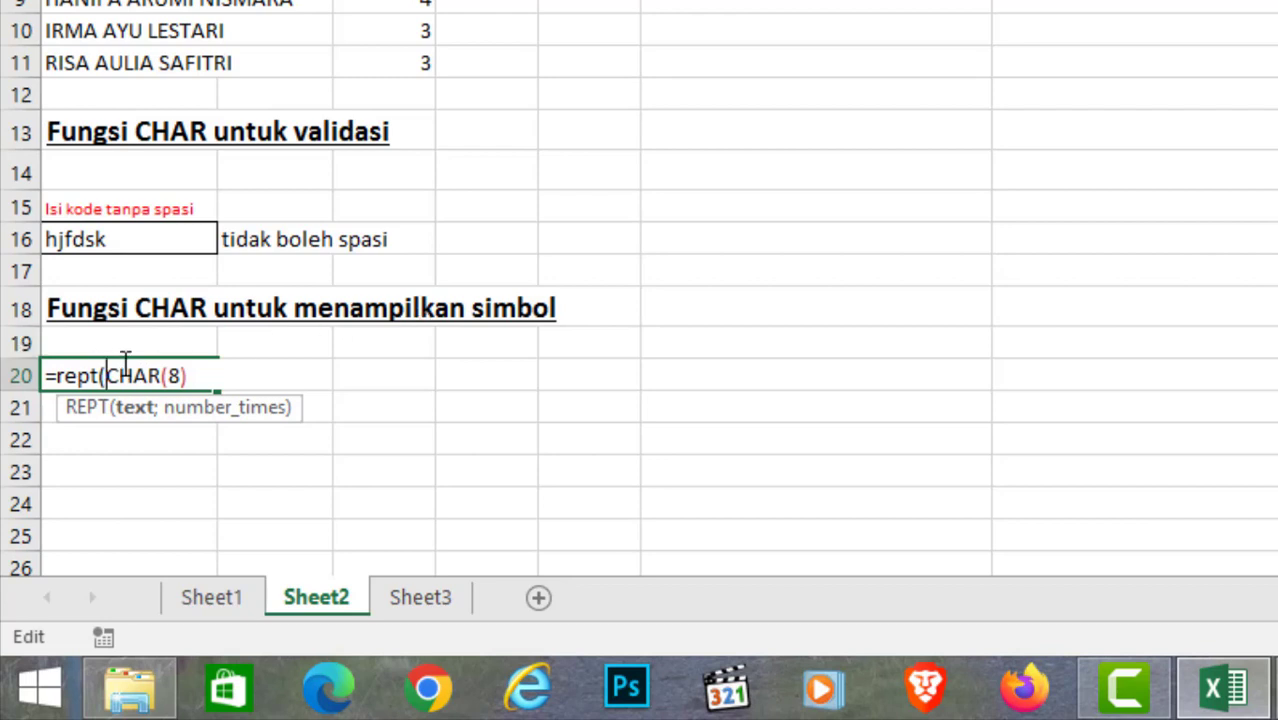
click(195, 375)
text(;20)
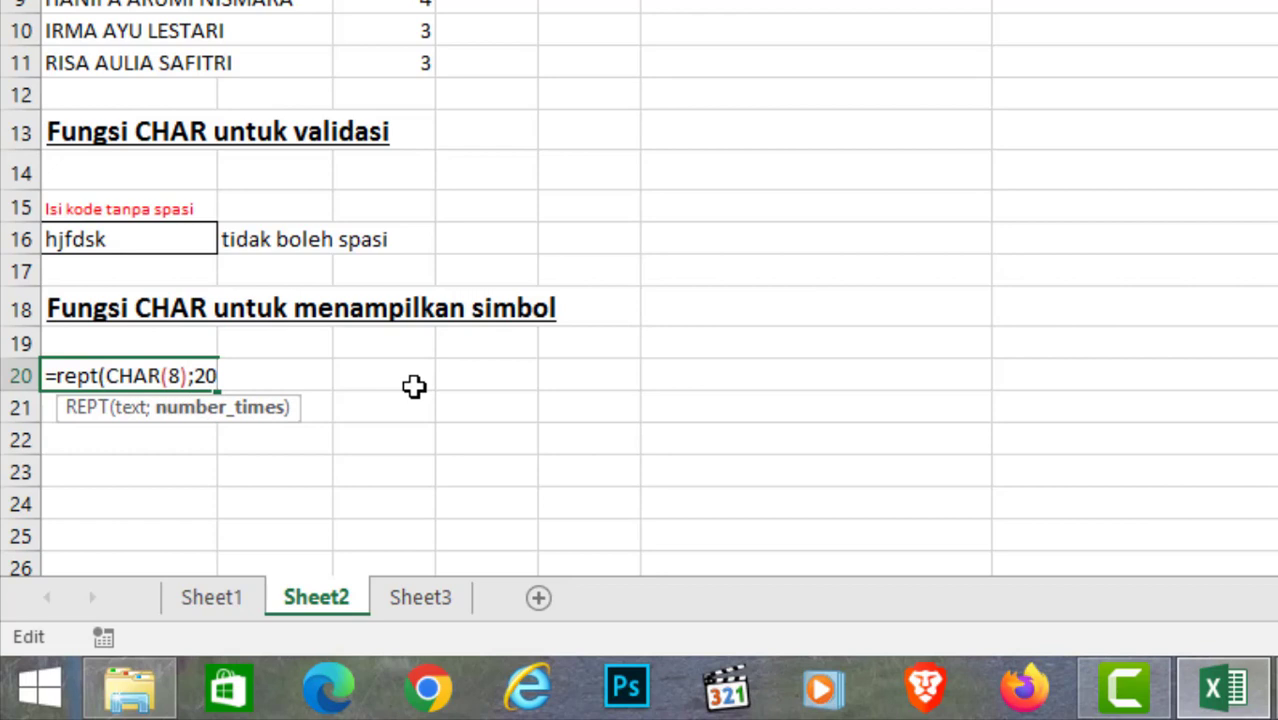
text())
key(Return)
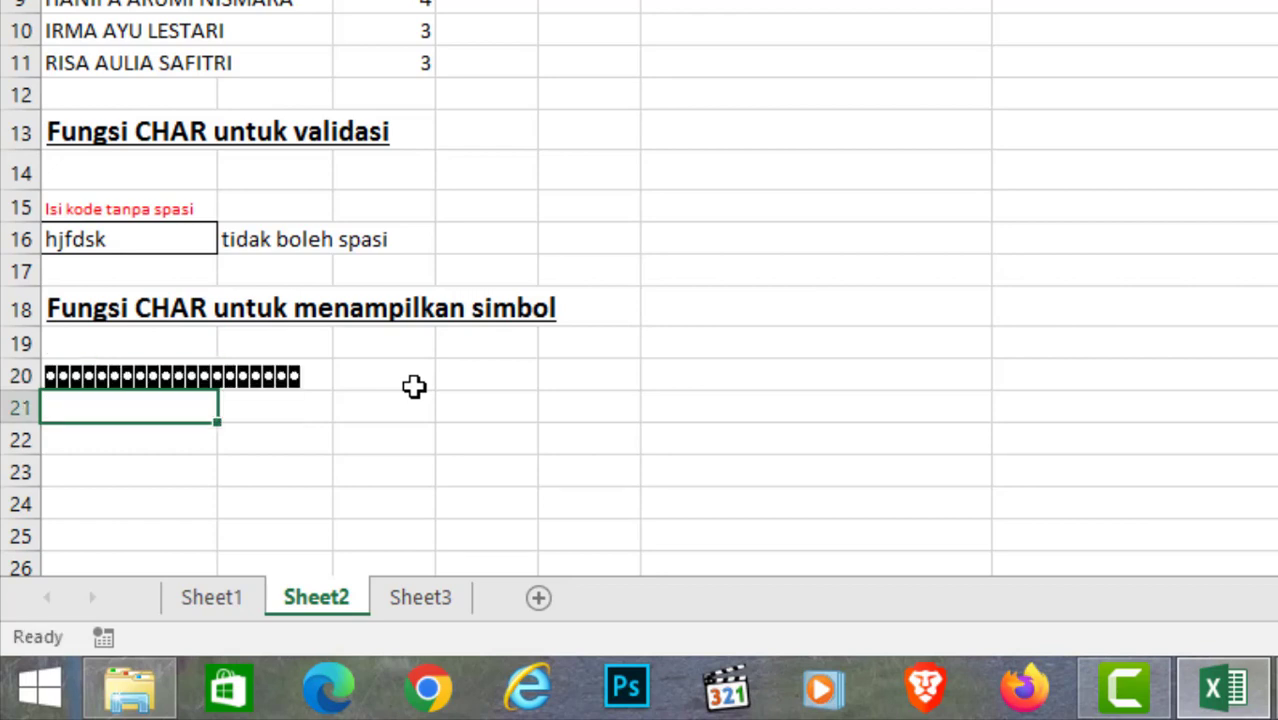
key(Up)
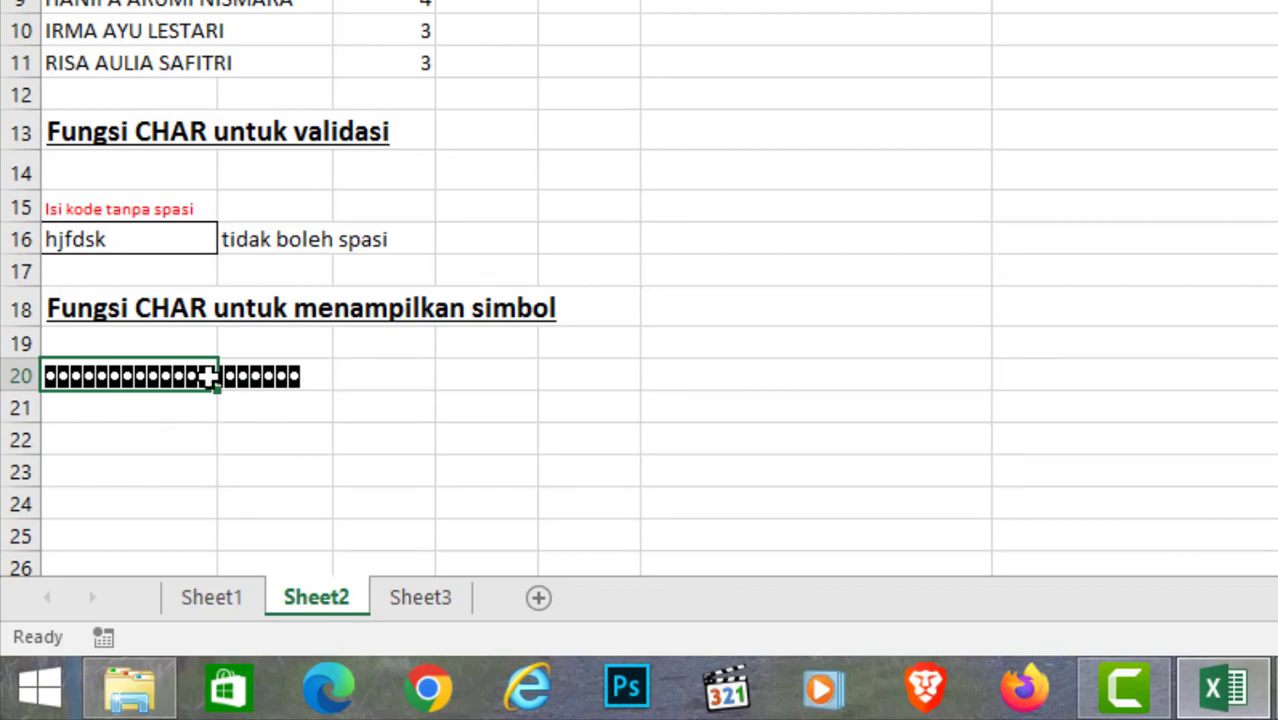
Enter the numbers 20, 15 and 10 in cells A22 to A24.
drag(155, 442, 148, 476)
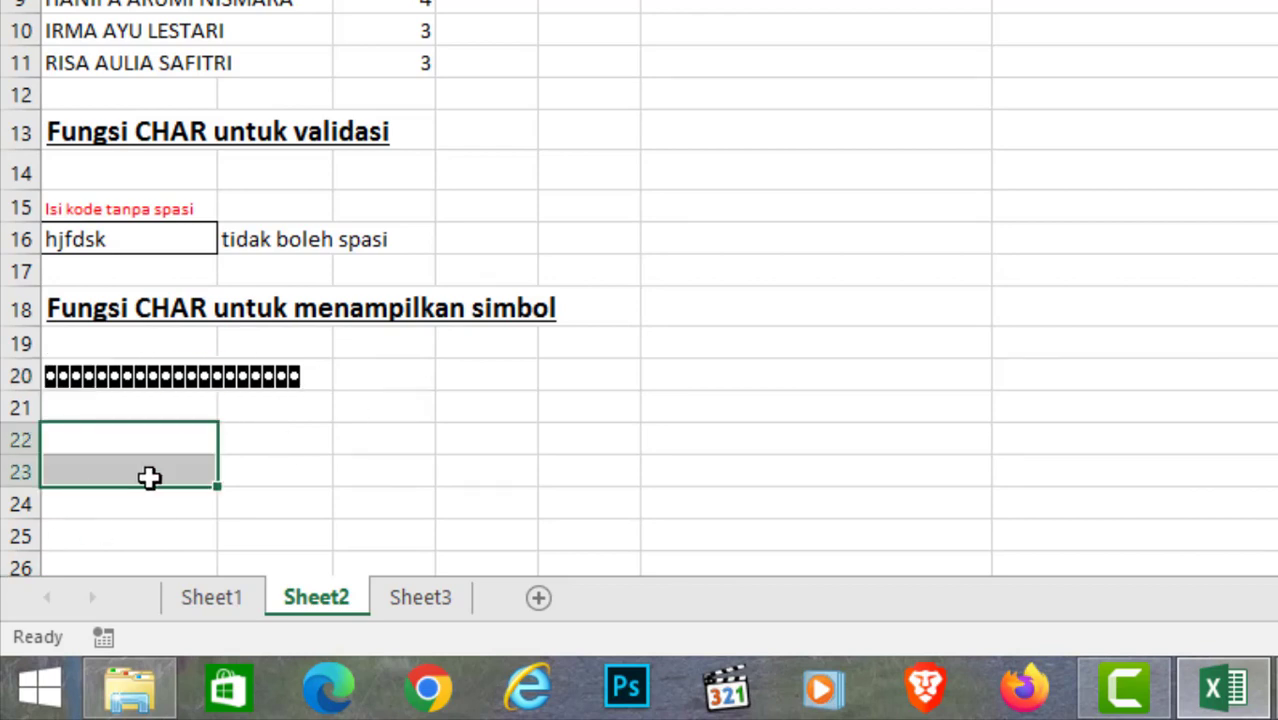
click(148, 476)
click(194, 439)
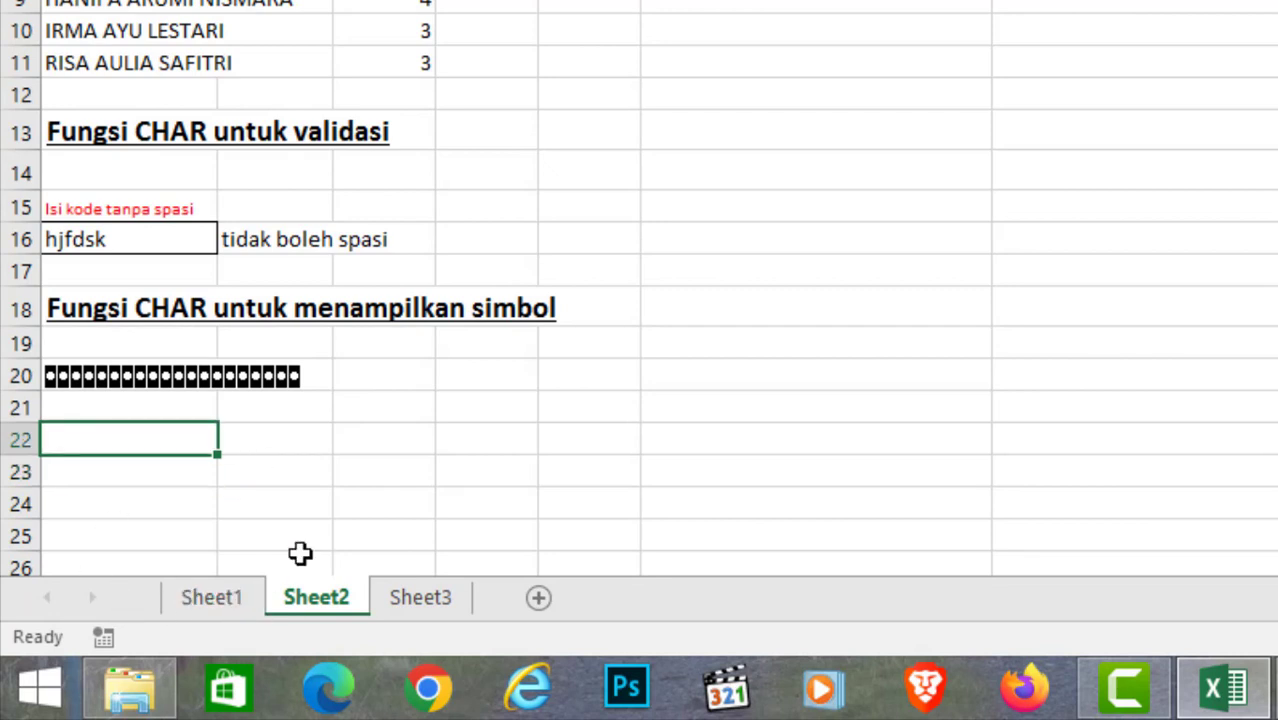
key(Right)
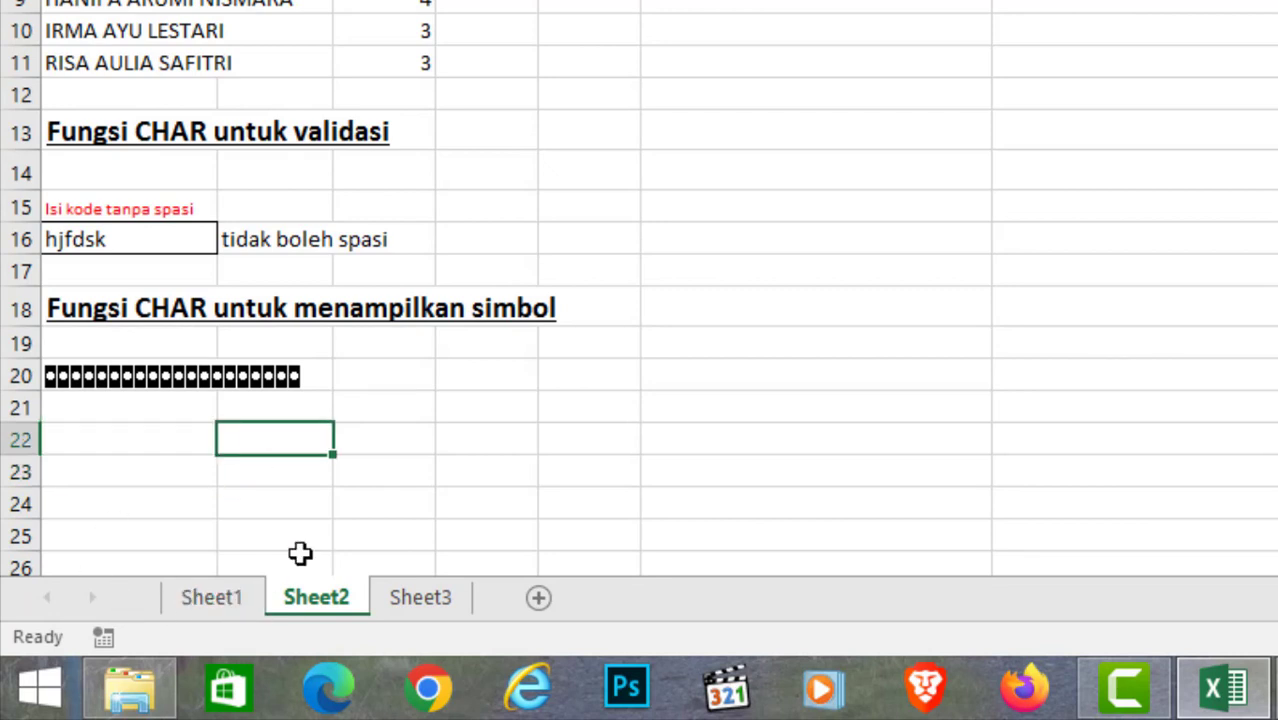
key(Left)
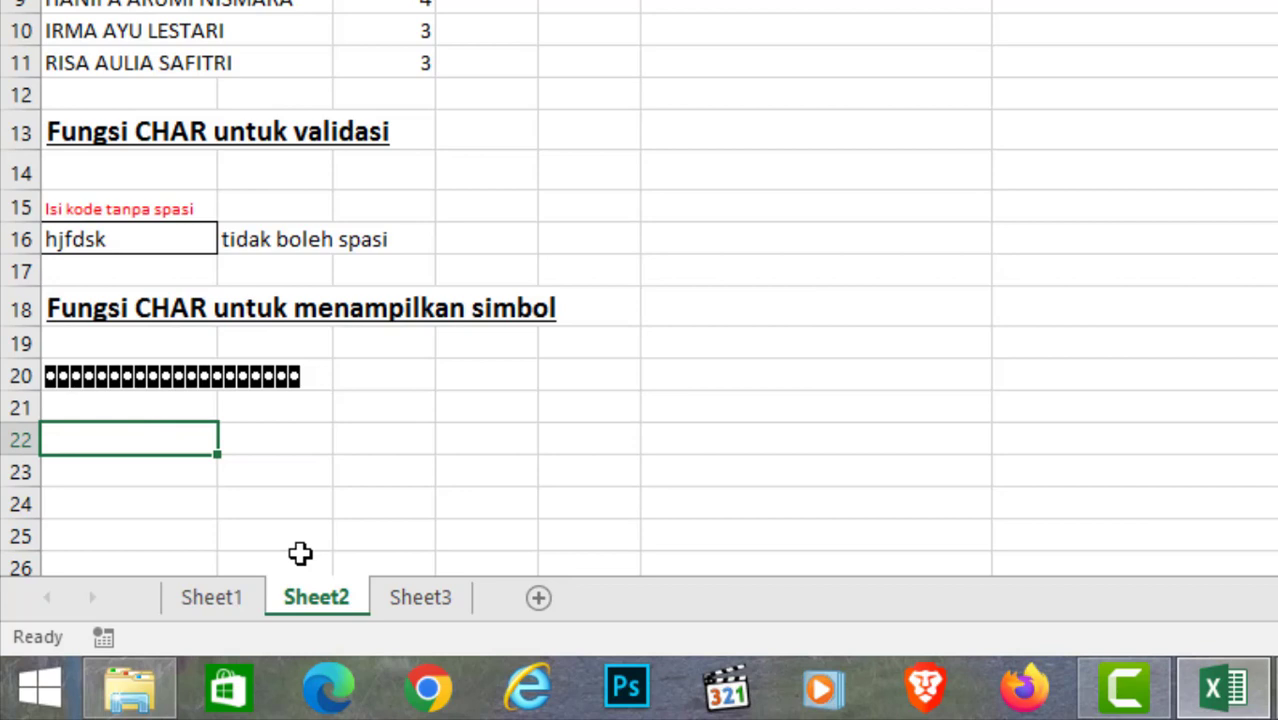
text(20)
key(Return)
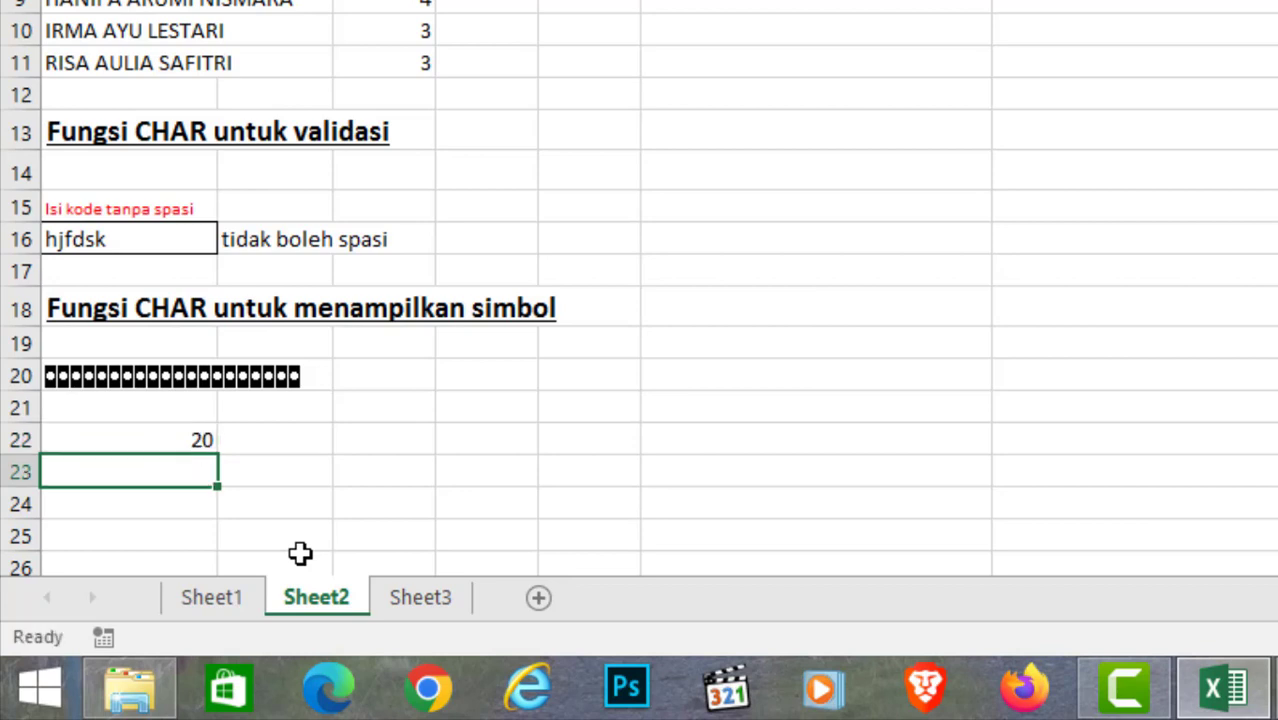
text(15)
key(Return)
text(10)
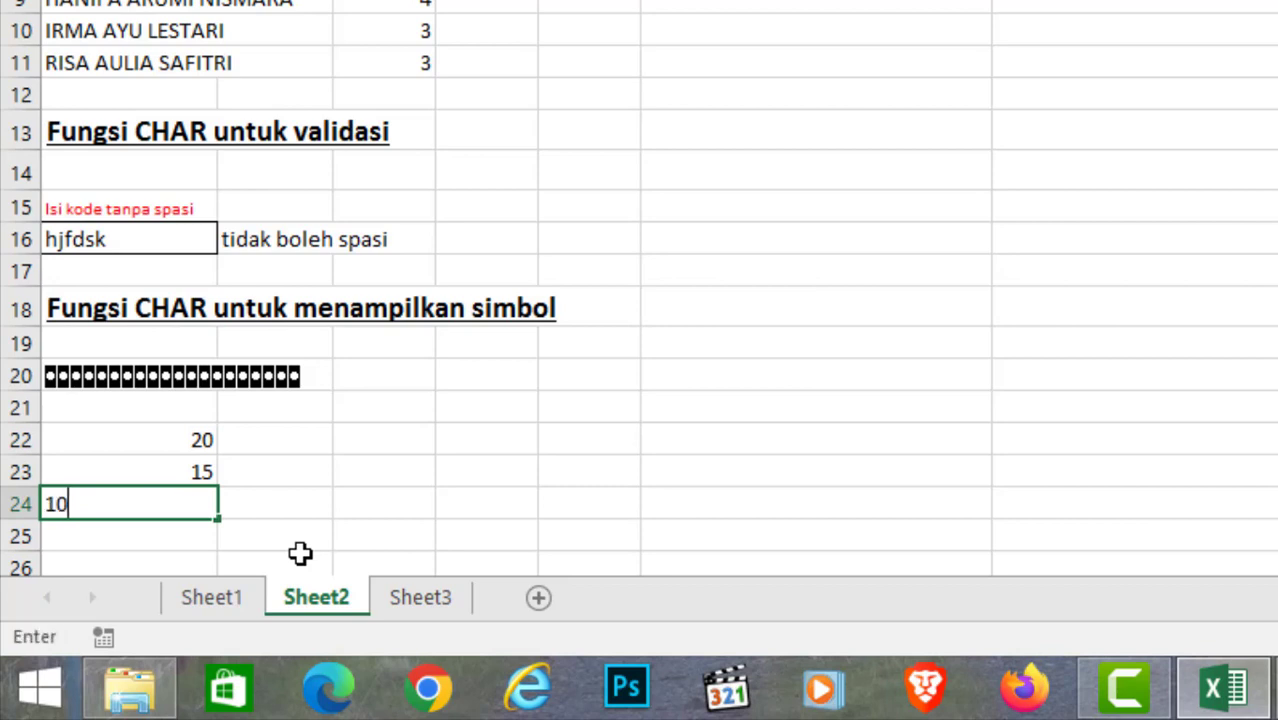
key(Right)
Enter the numbers 2, 5 and 8 in cells B22 to B24.
key(Up)
key(Up)
text(2)
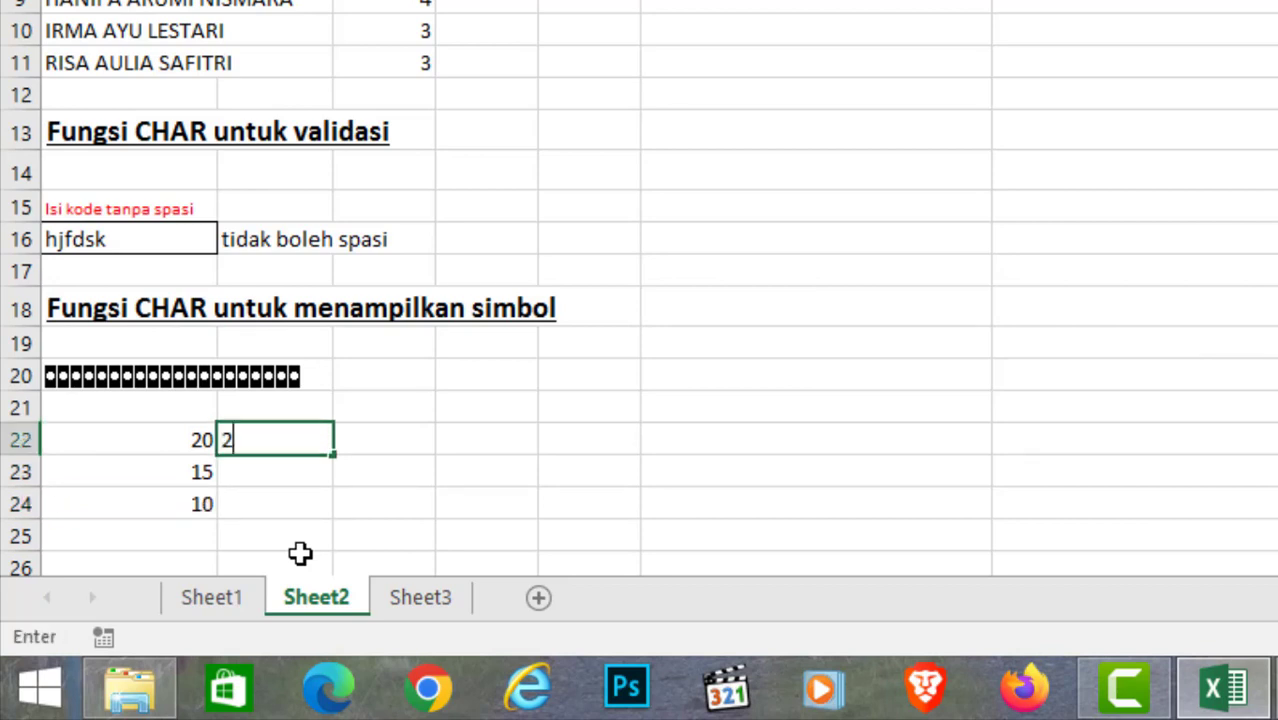
key(Return)
text(5)
key(Return)
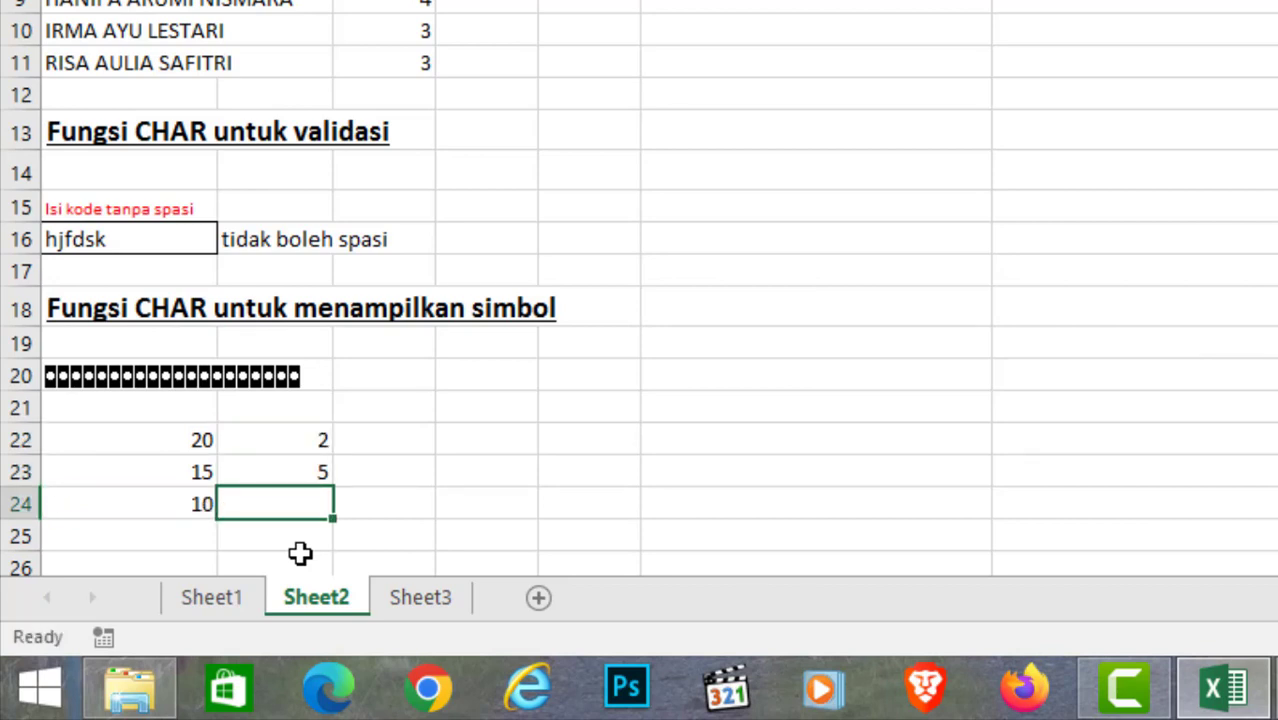
text(8)
key(Right)
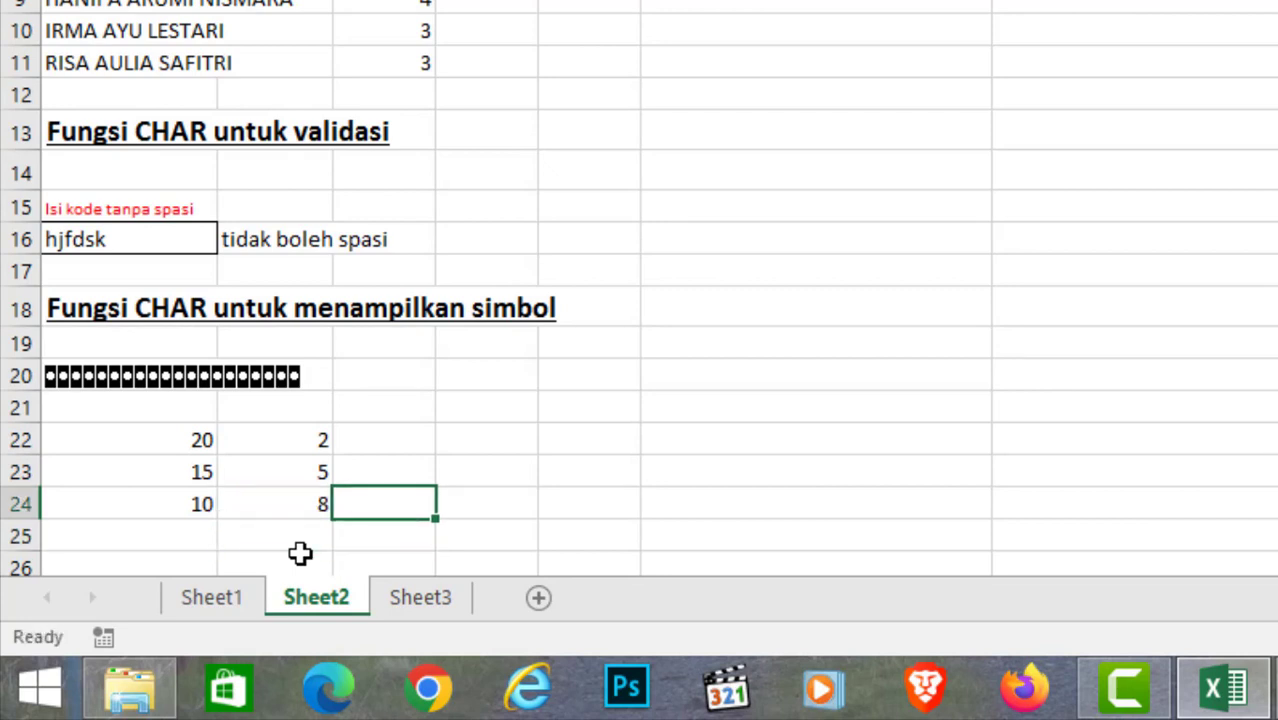
key(Up)
key(Up)
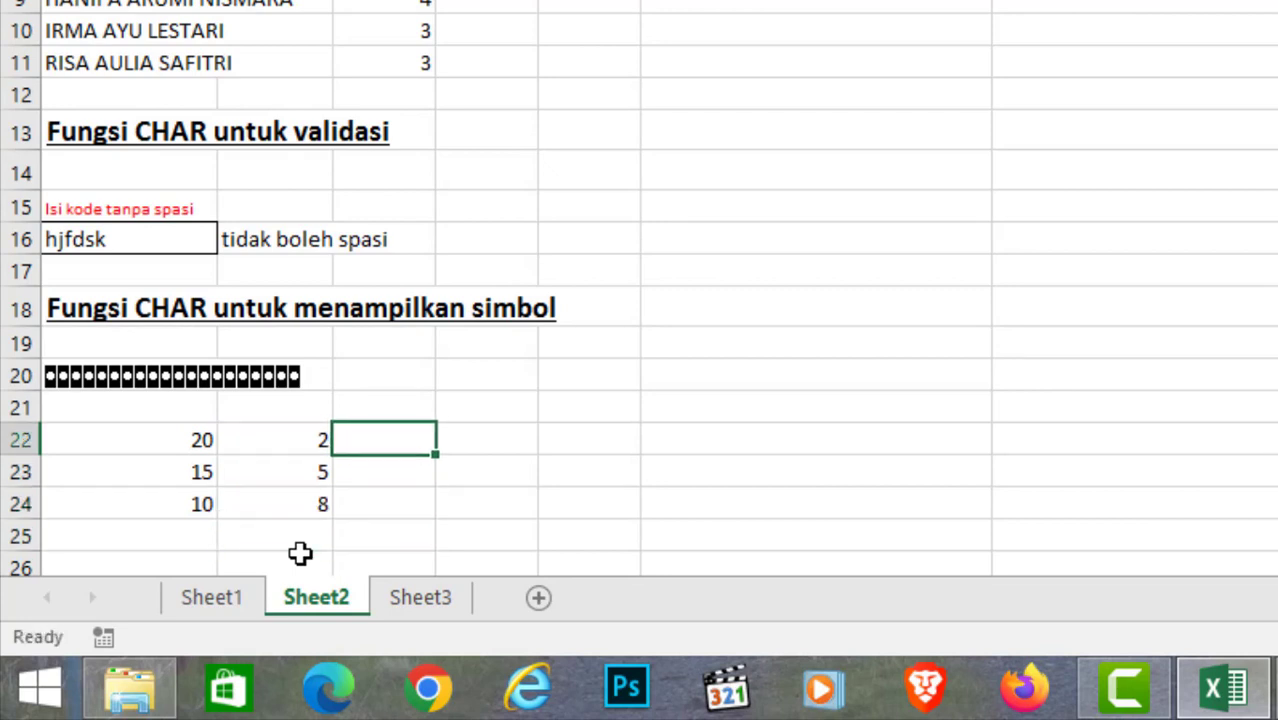
click(320, 428)
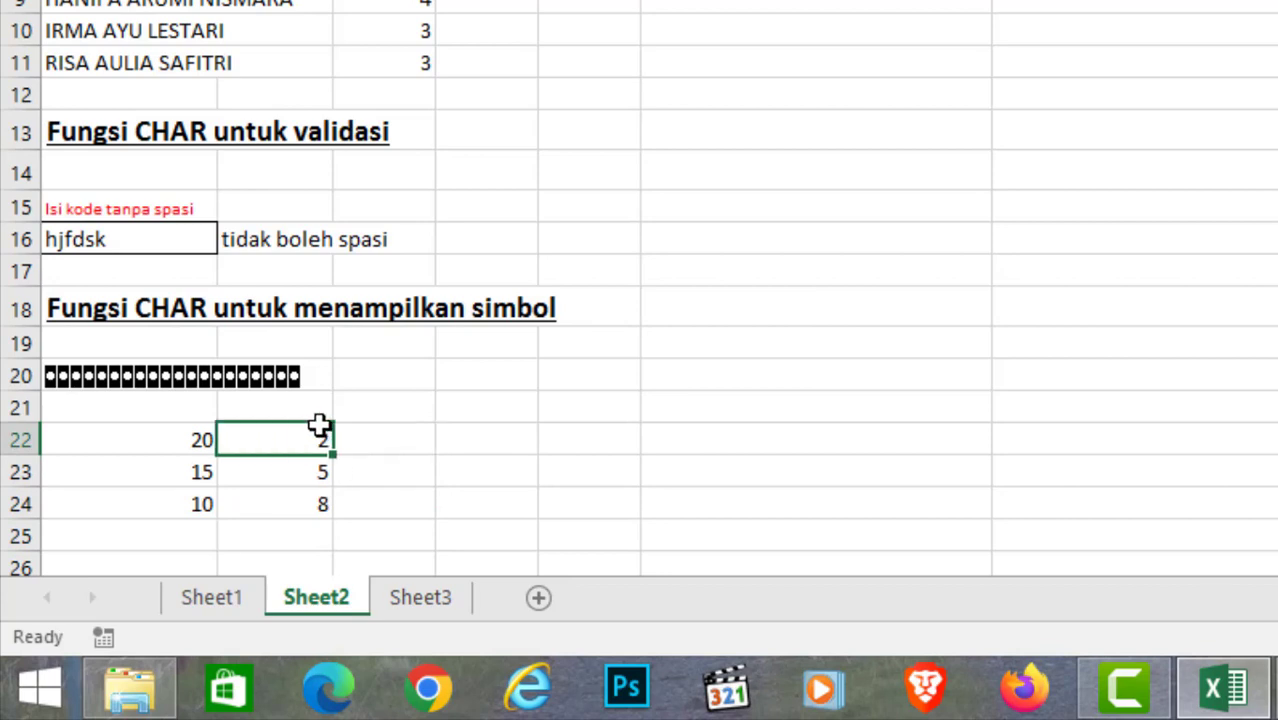
key(Delete)
key(ctrl+z)
drag(312, 437, 308, 500)
click(314, 442)
click(405, 445)
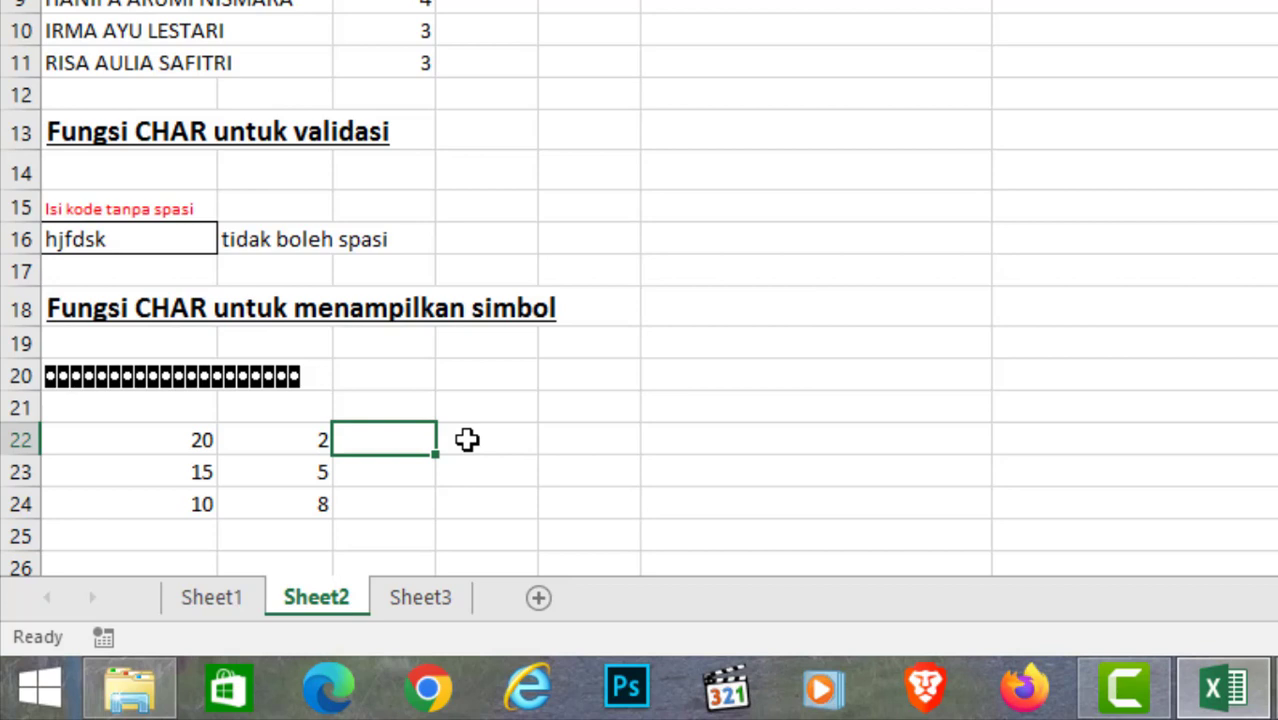
text(rept()
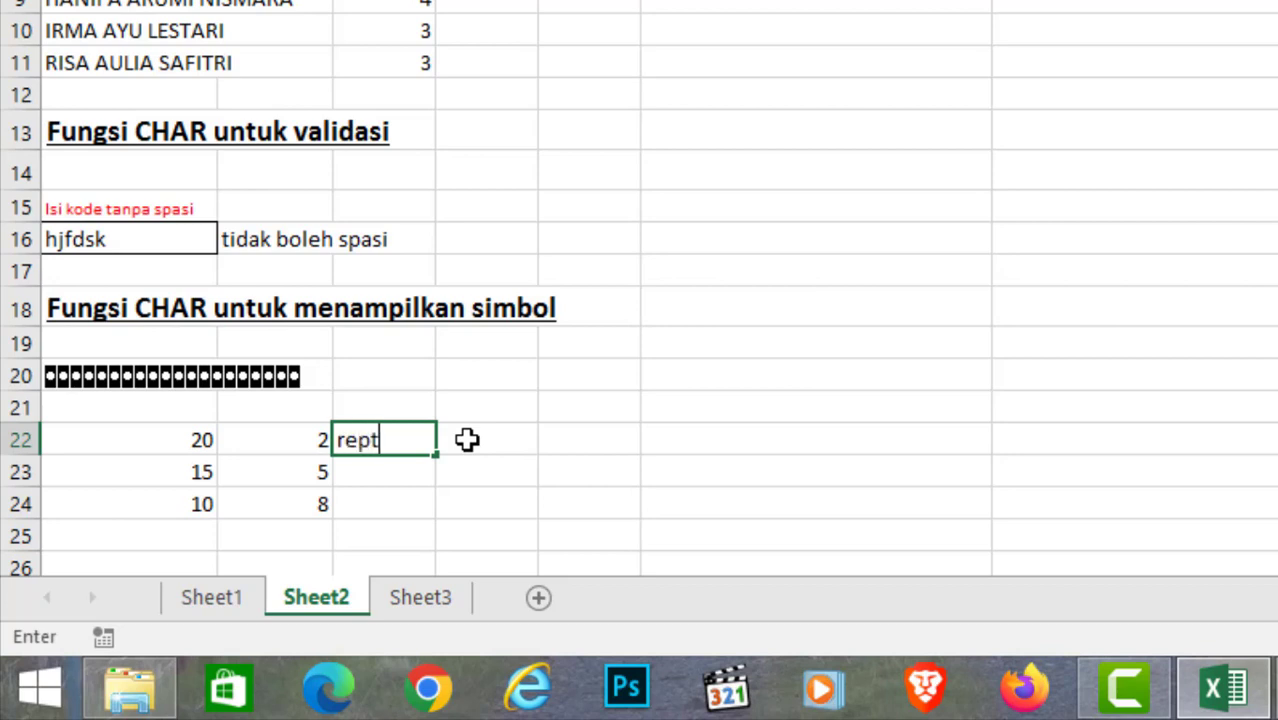
key(BackSpace)
key(BackSpace)
key(BackSpace)
key(BackSpace)
key(BackSpace)
text(=rept()
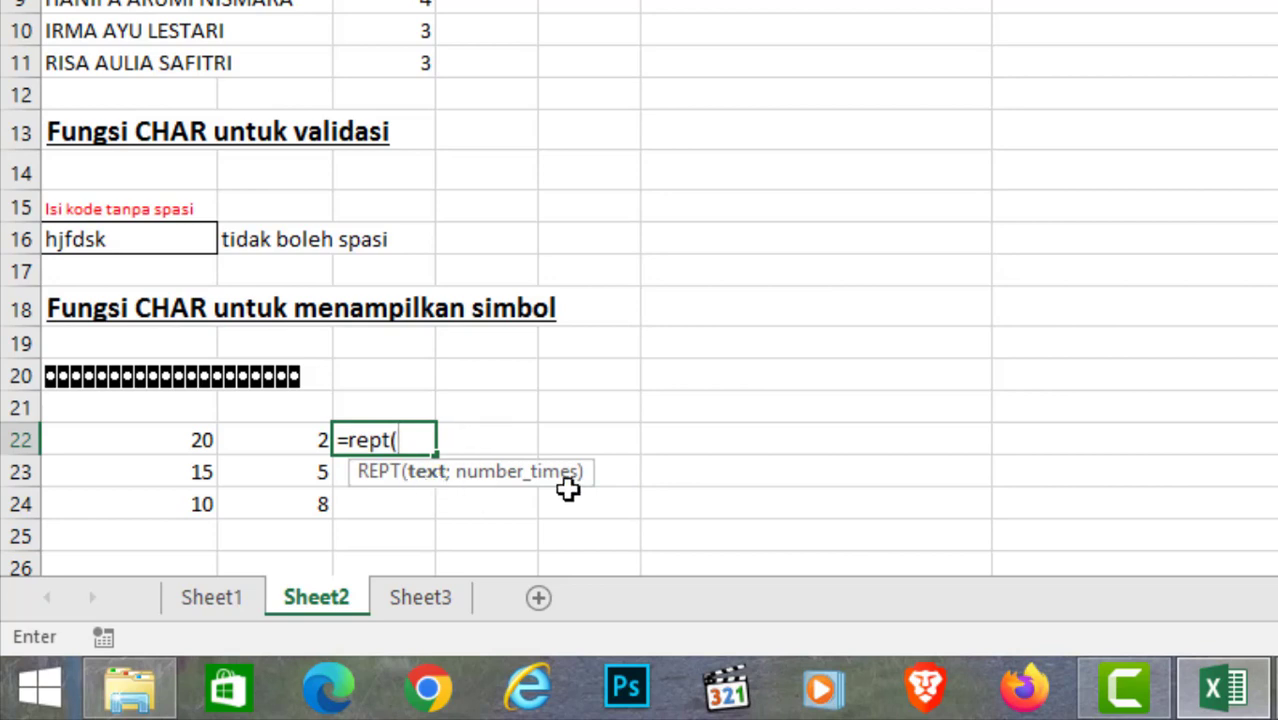
key(Escape)
Enter the formula =REPT(CHAR(124);B22/A22*100) in C22, consulting the character table on Sheet3 for the code.
click(428, 597)
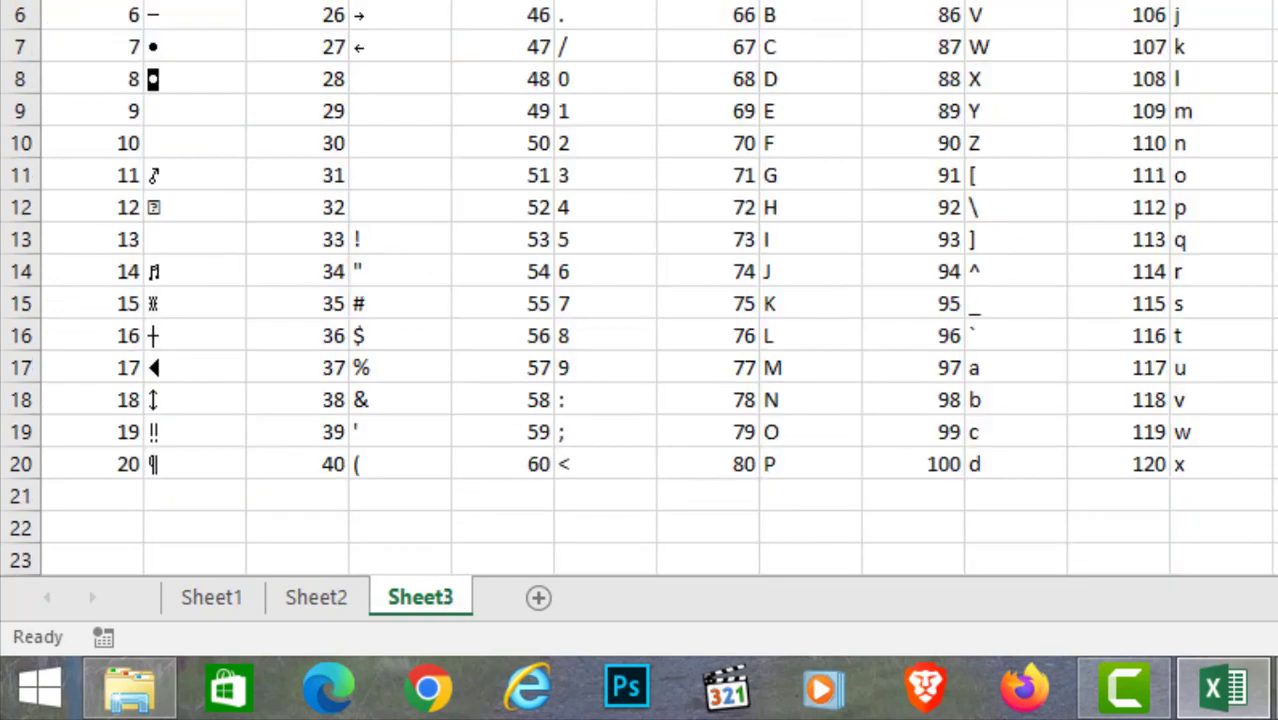
click(318, 603)
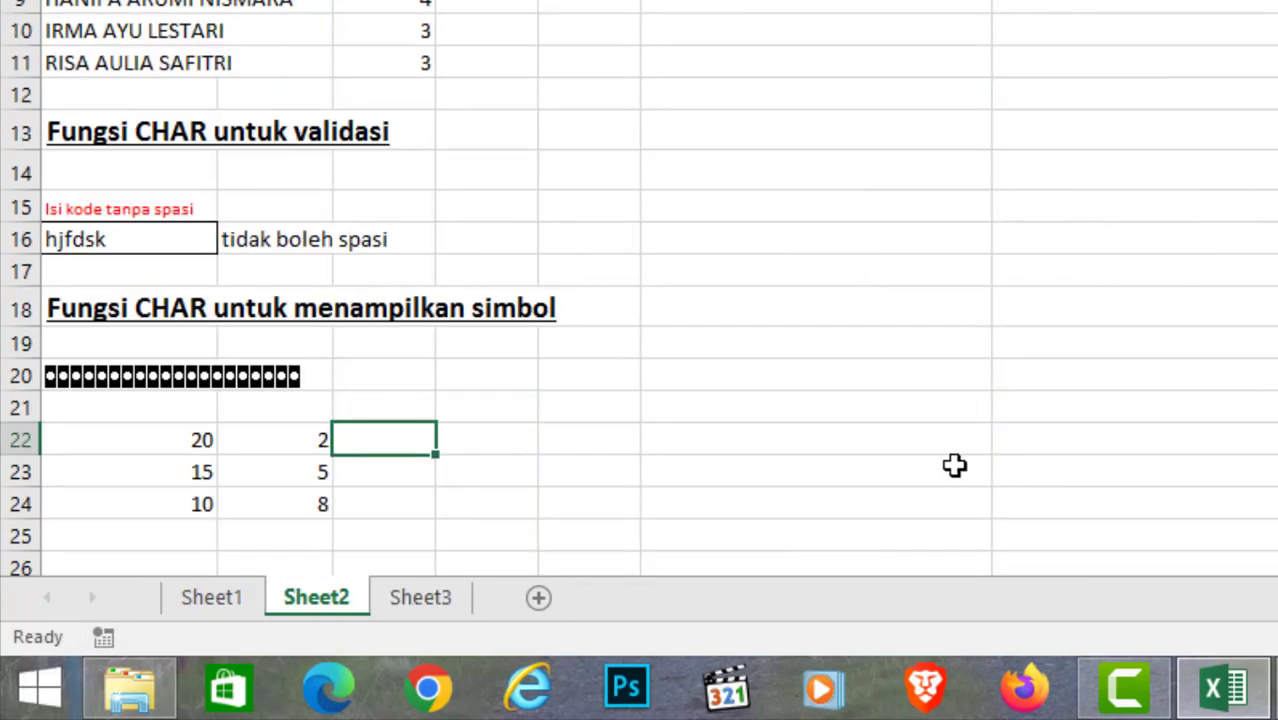
text(=rept(c)
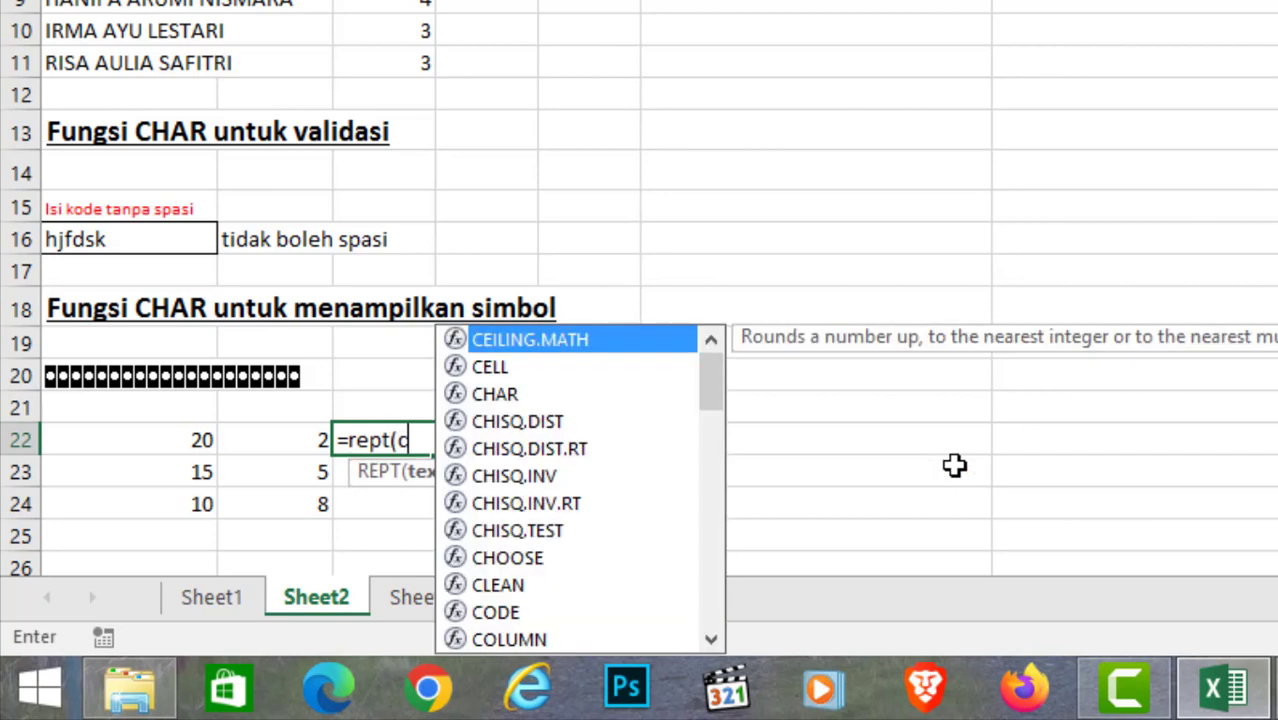
text(har)
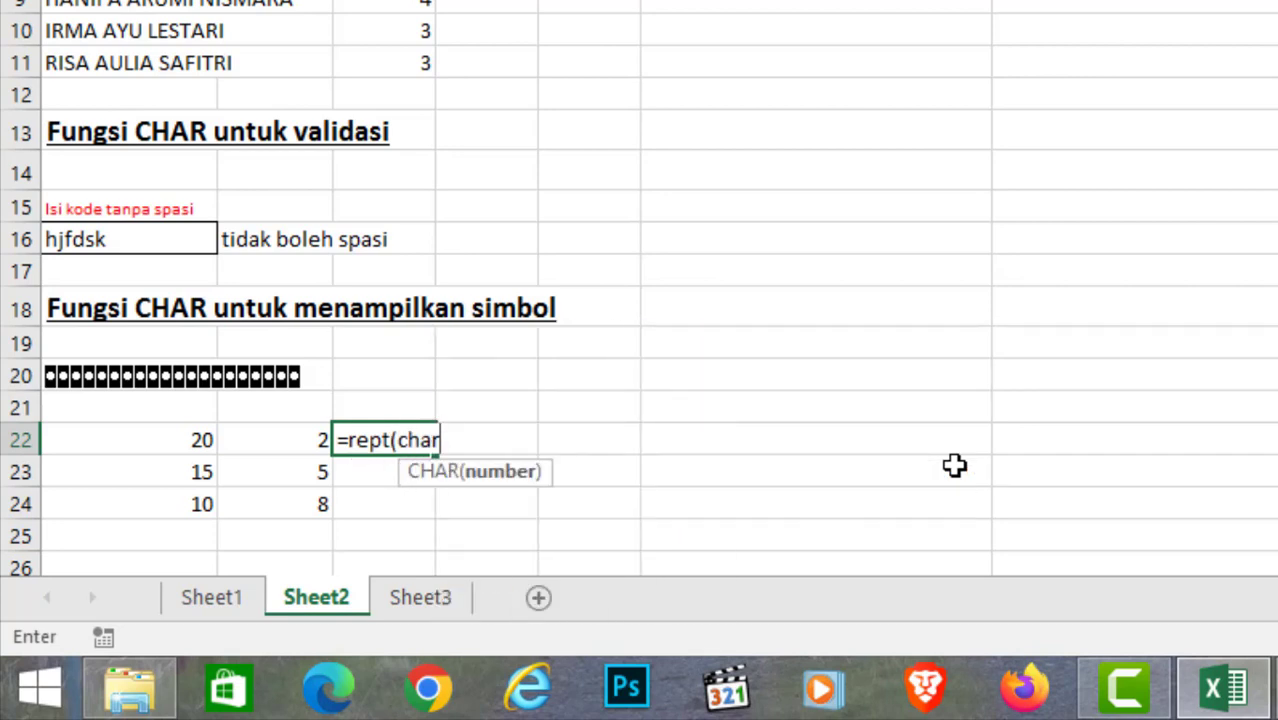
text((124);)
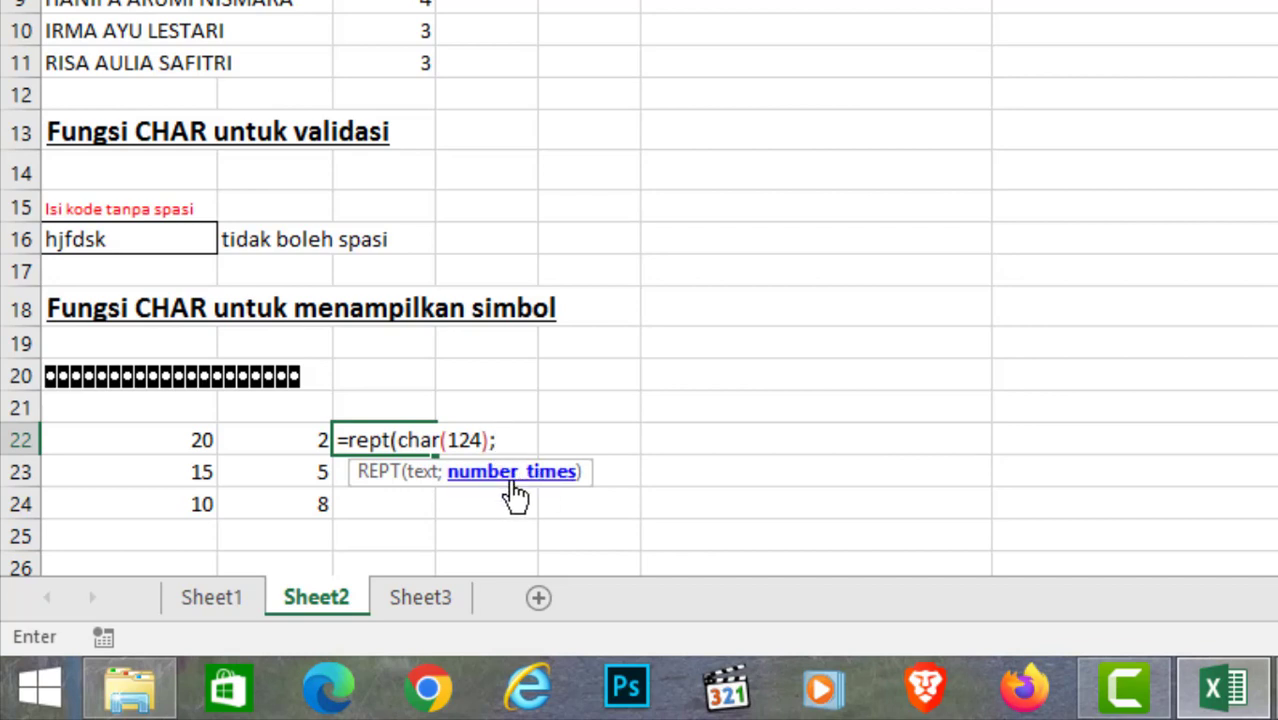
click(318, 441)
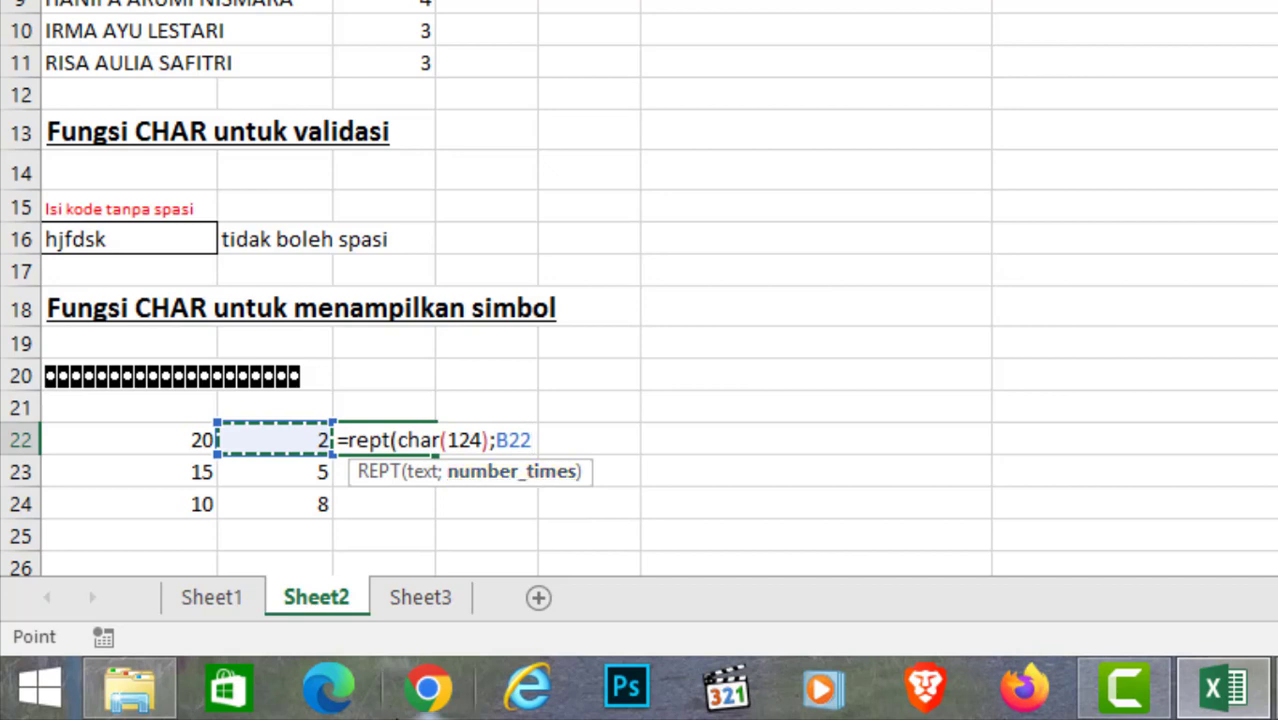
text(/)
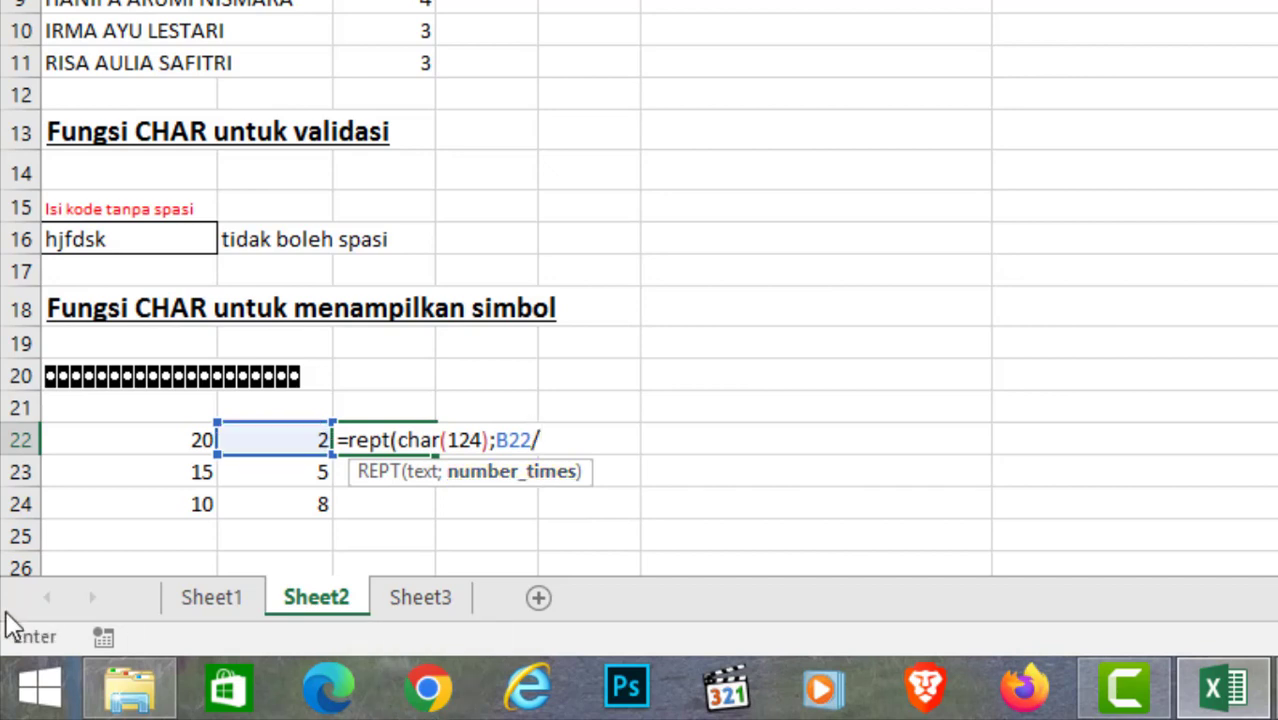
click(185, 445)
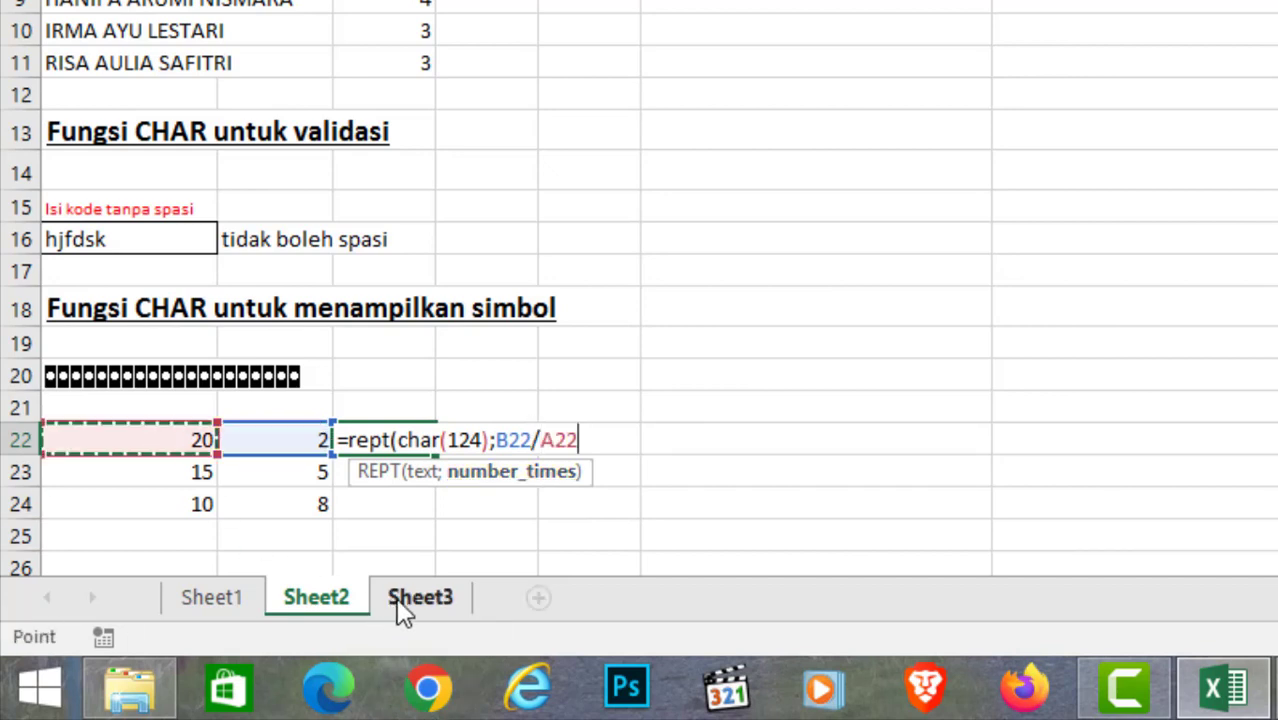
text(*100))
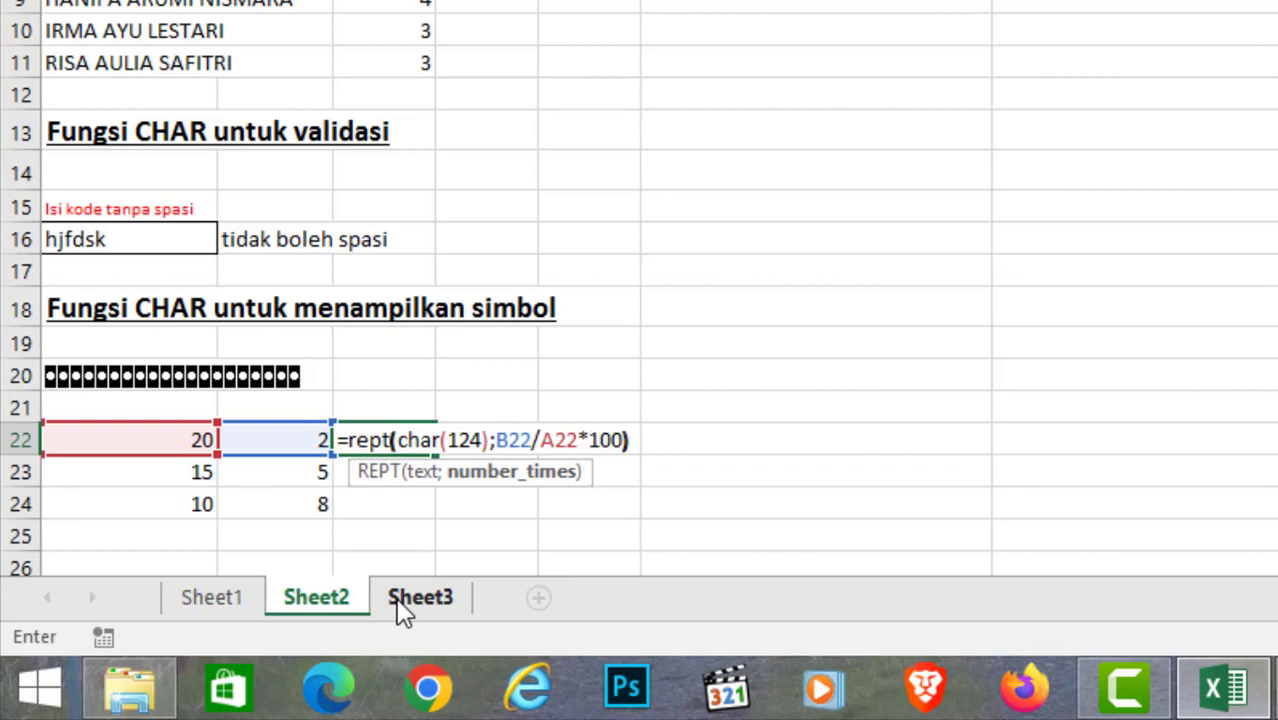
key(Return)
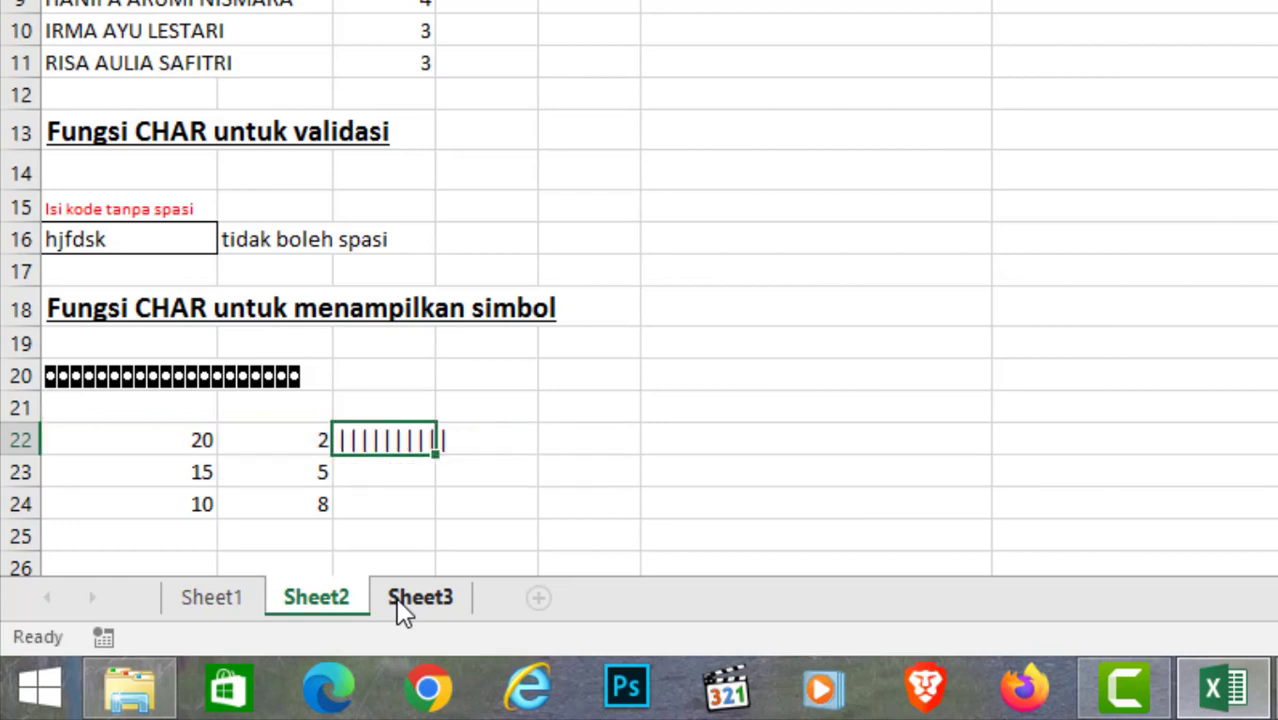
key(Up)
Widen column C and give the repeated symbols in C22 a denser font and a smaller font size so they form a solid bar.
drag(435, 2, 486, 2)
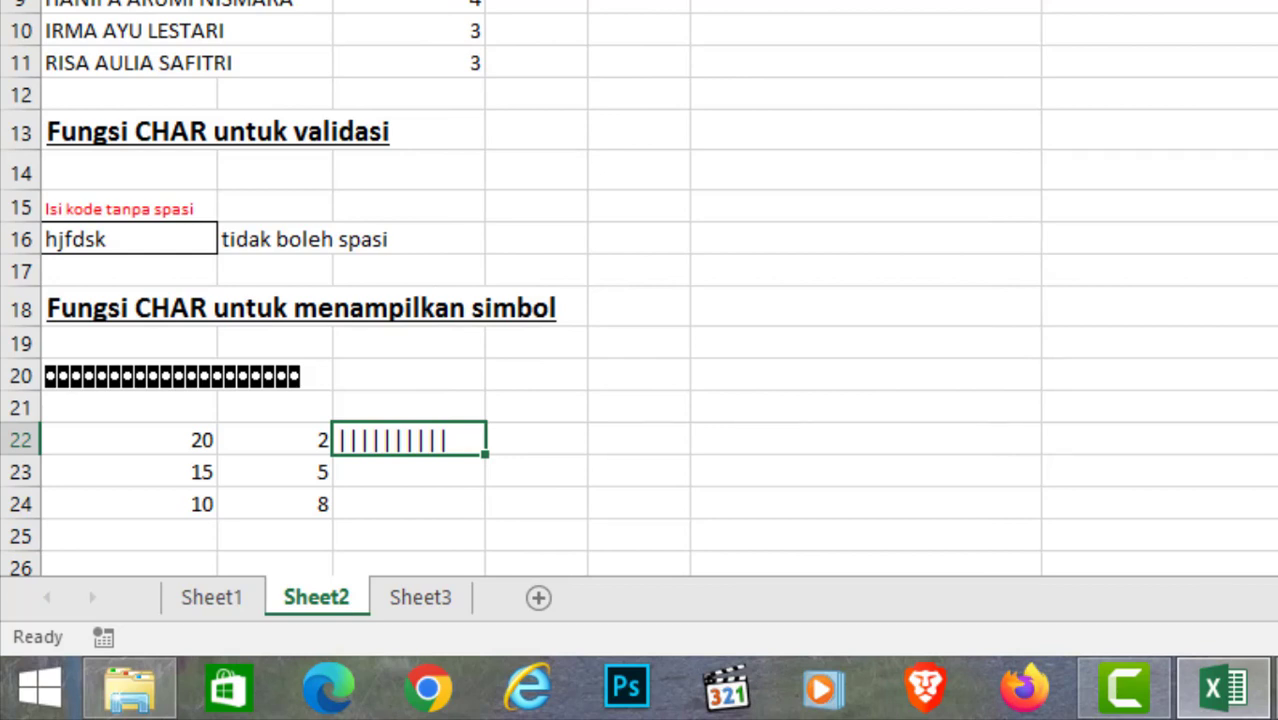
key(Return)
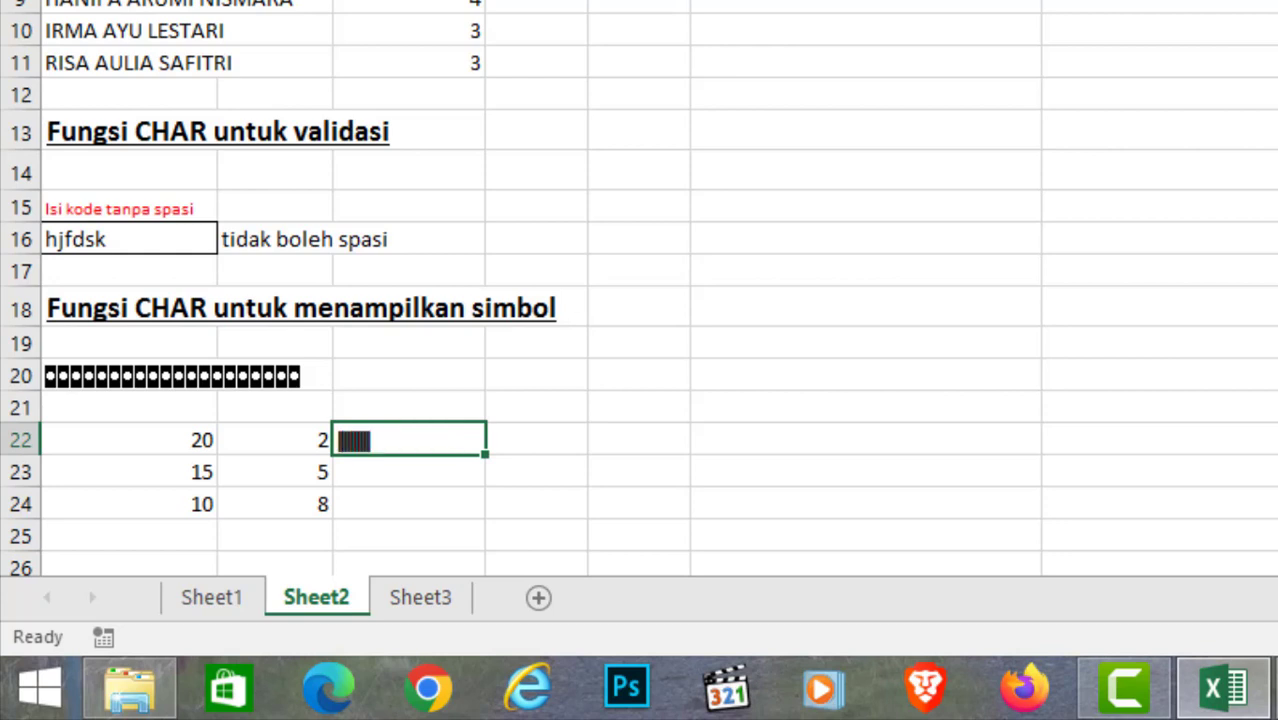
click(497, 0)
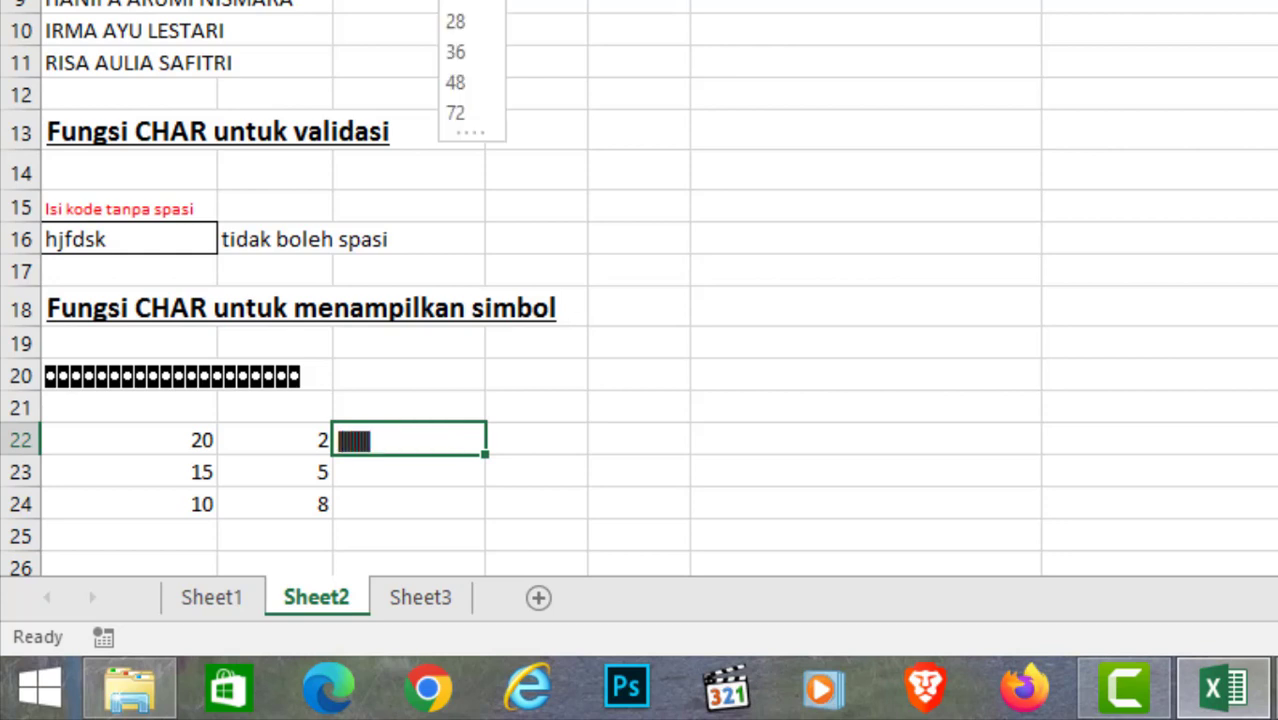
click(460, 0)
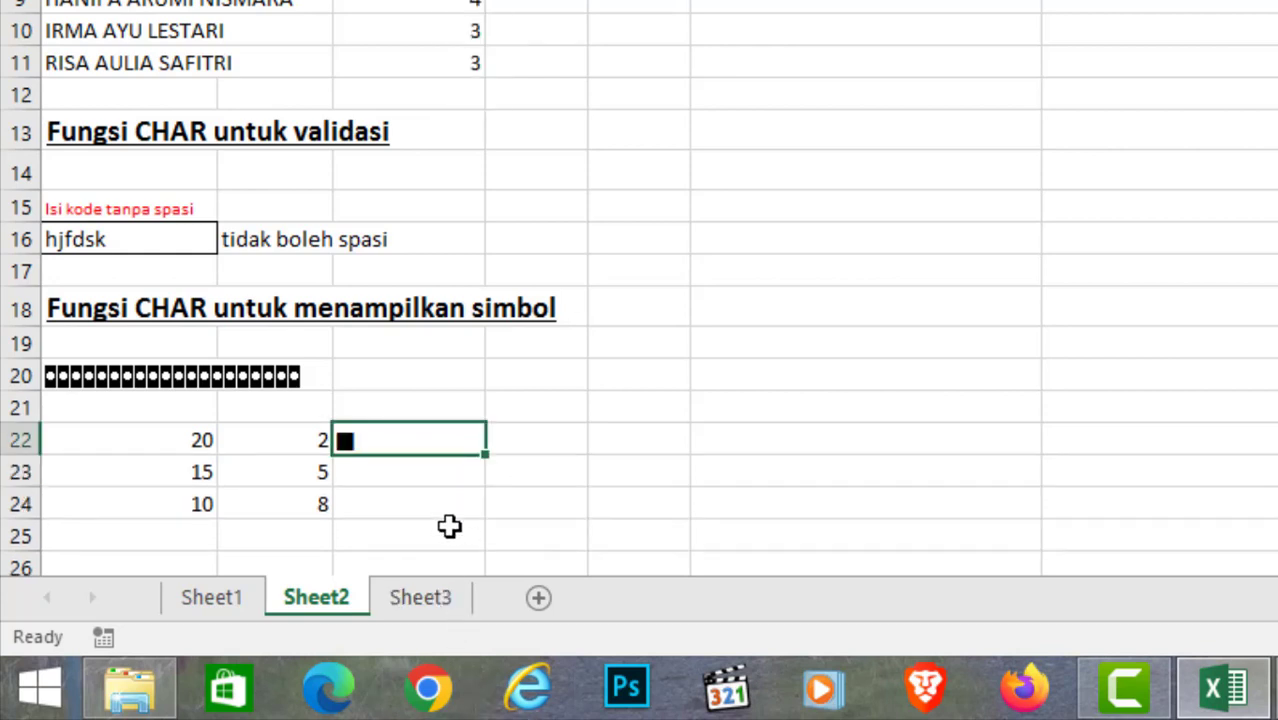
Fill the bar formula and its formatting from C22 down to C24.
drag(484, 457, 491, 515)
click(641, 447)
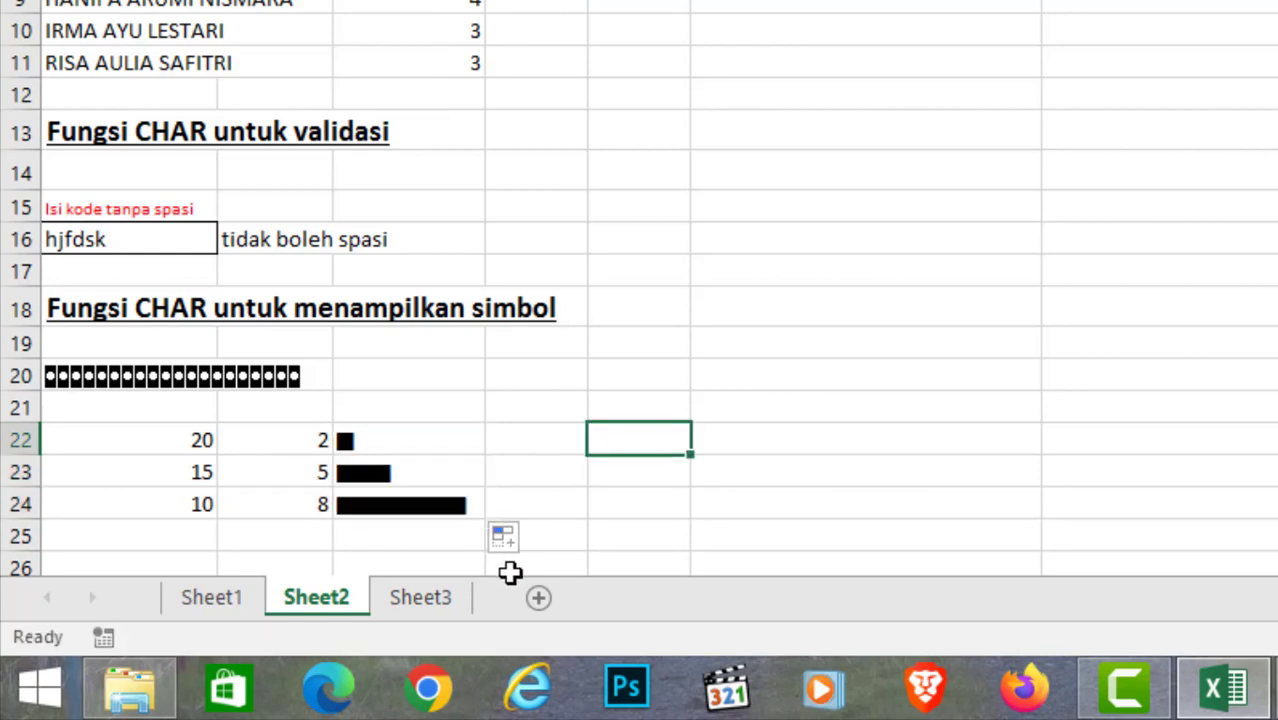
click(377, 447)
click(378, 473)
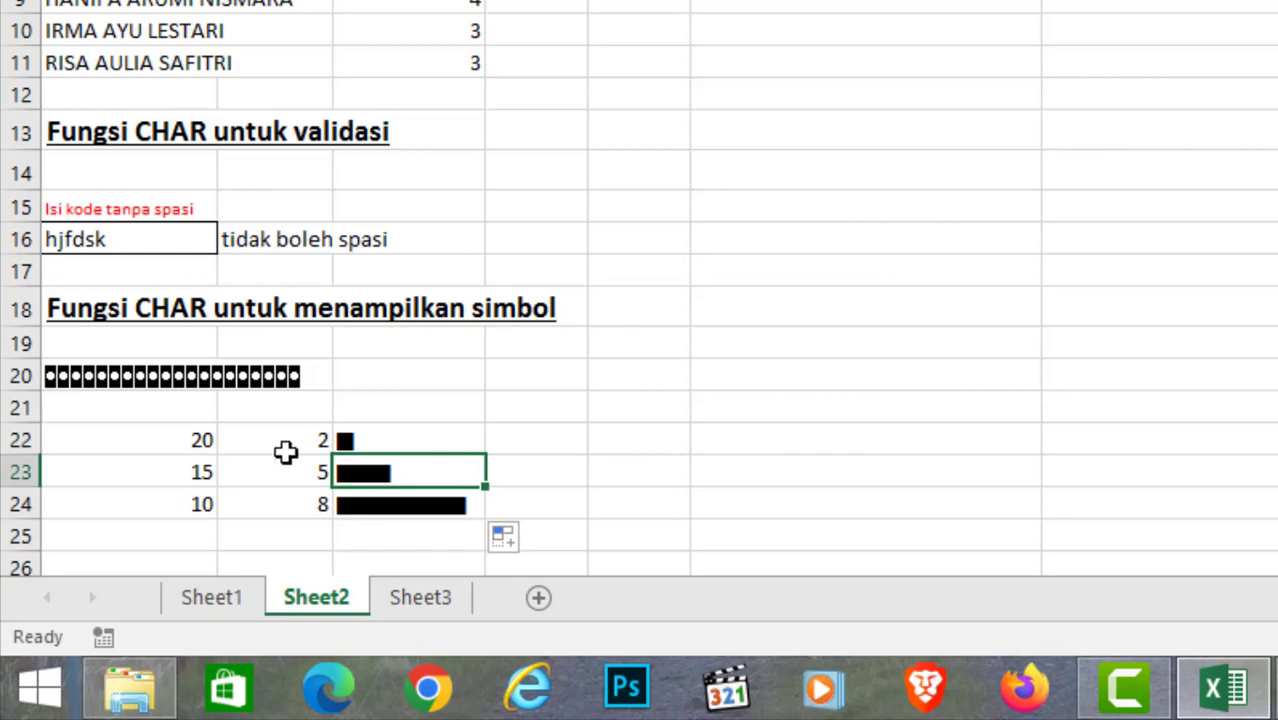
drag(292, 448, 305, 502)
click(471, 446)
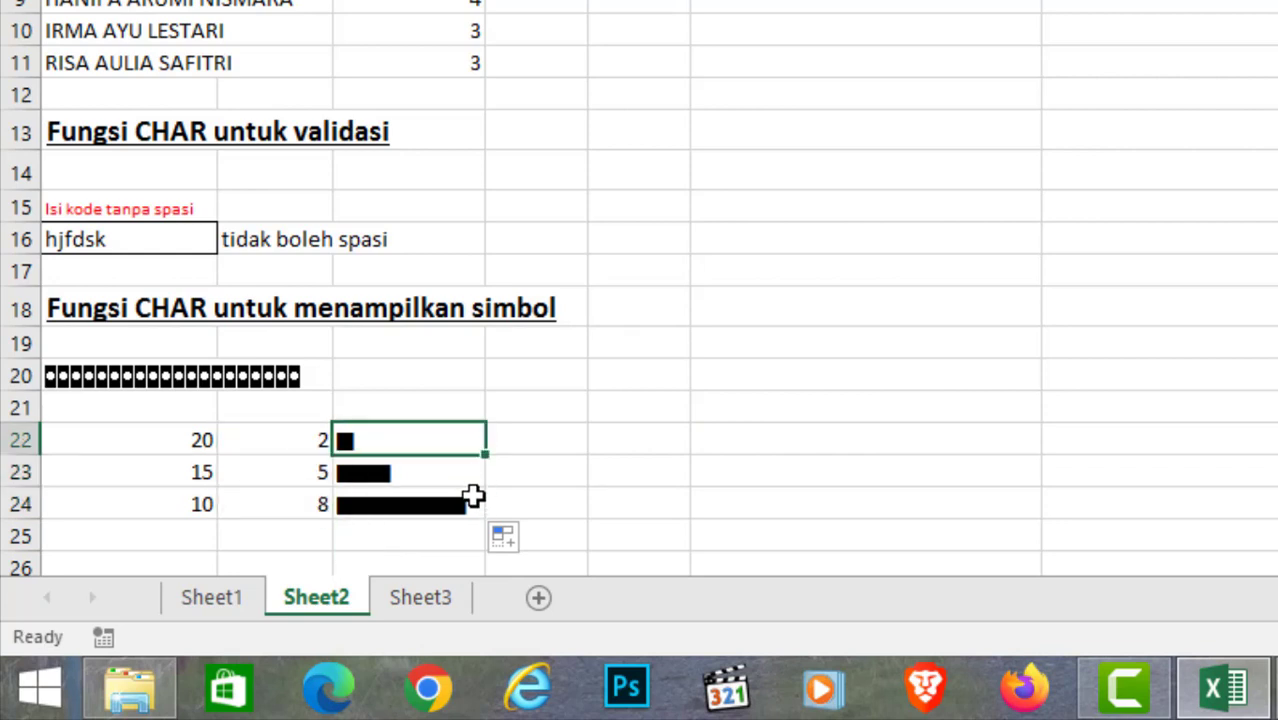
click(473, 497)
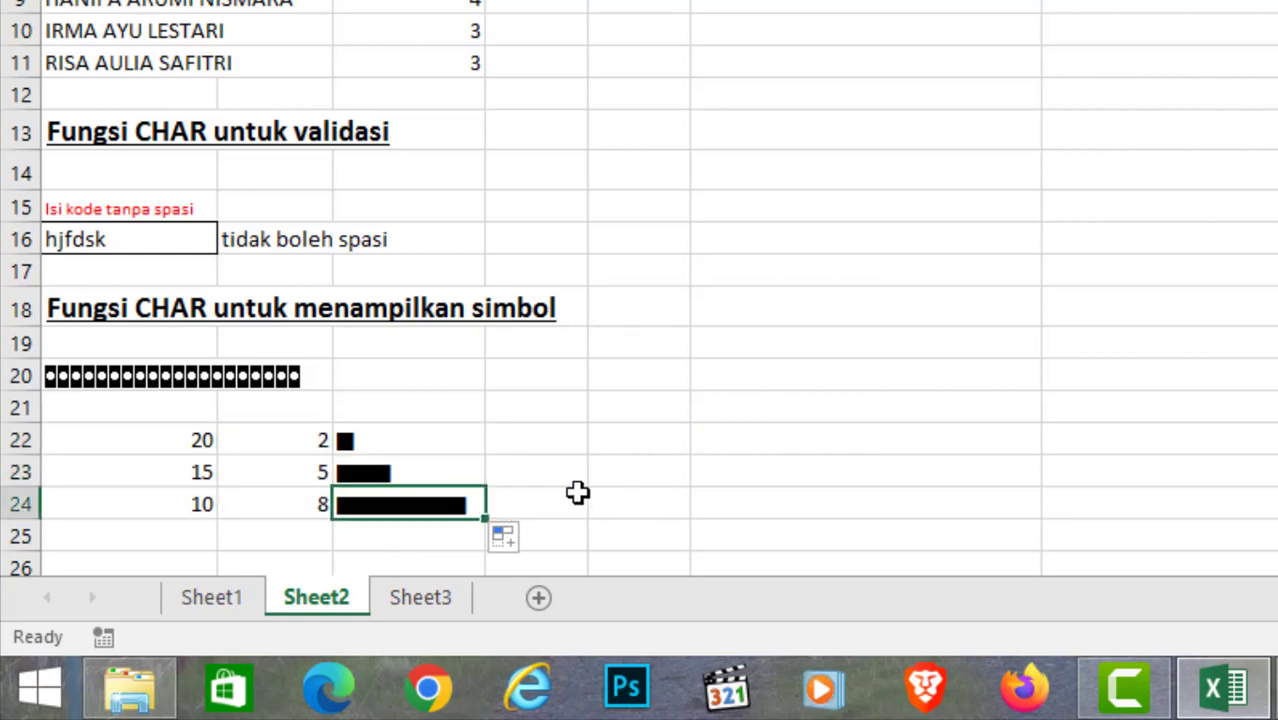